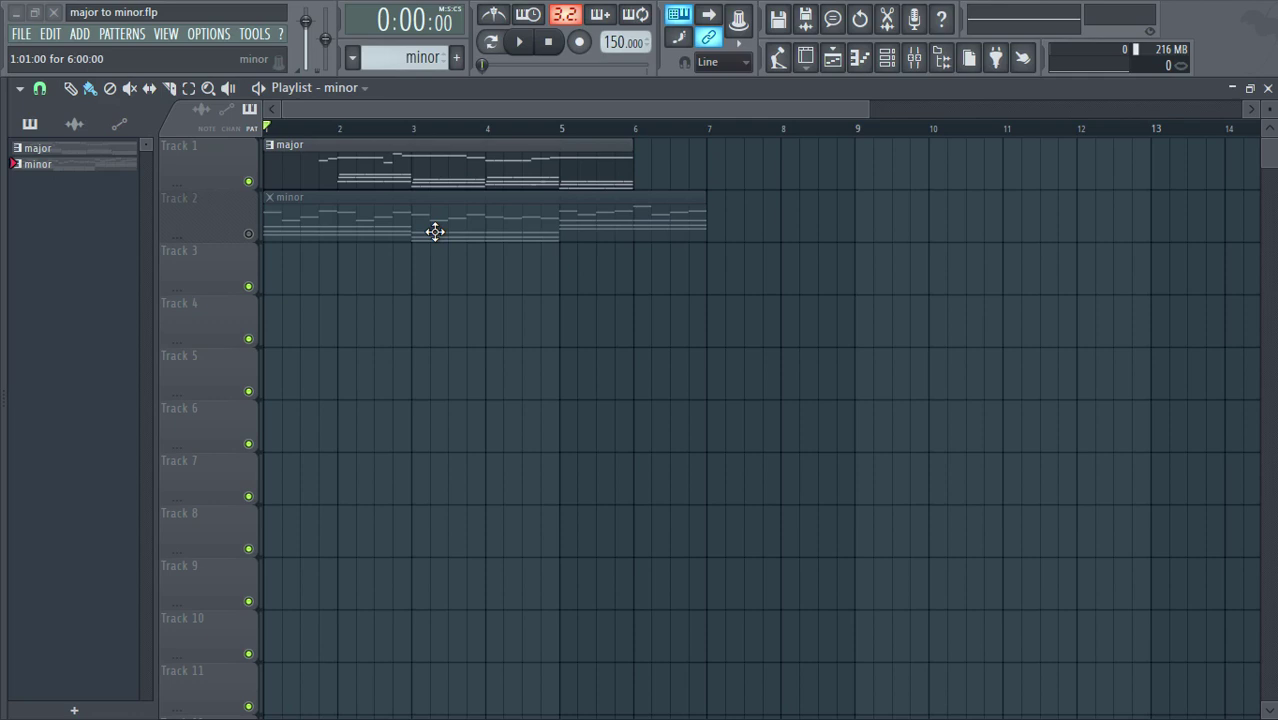
# Step: Open the major pattern in the piano roll and play it from start to end
pyautogui.doubleClick(406, 176)
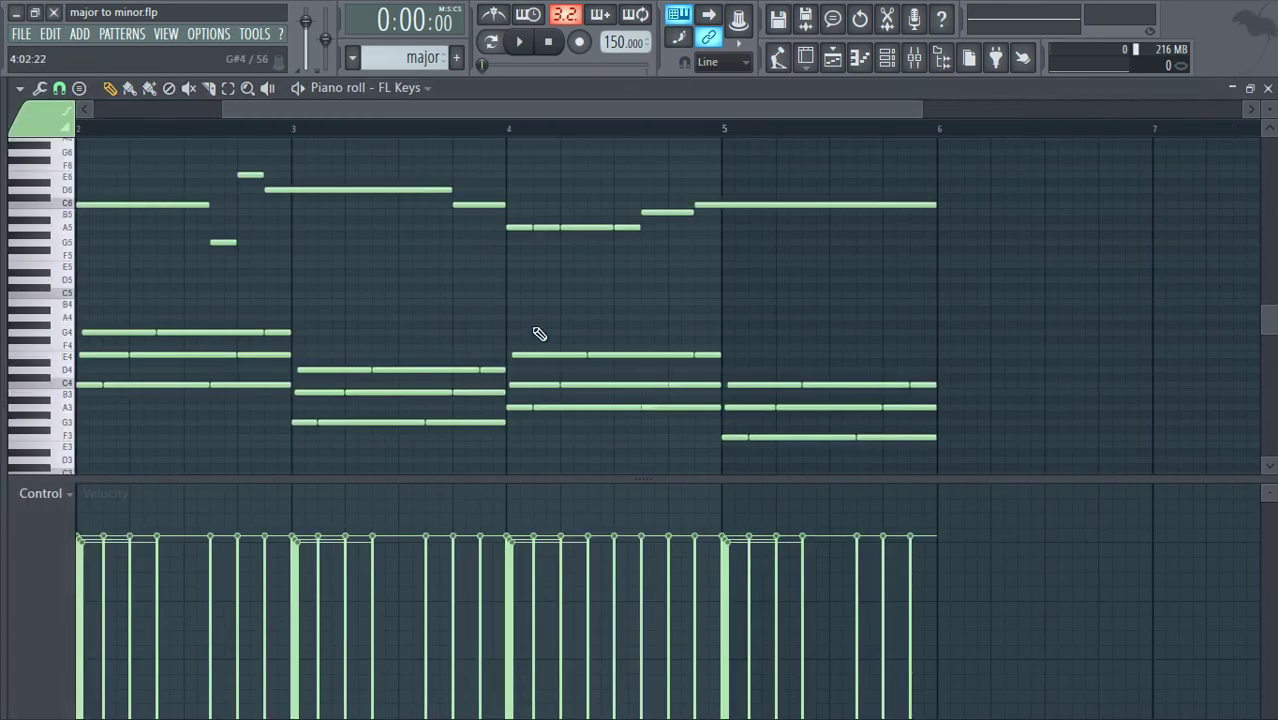
pyautogui.scroll(-2, 507, 135)
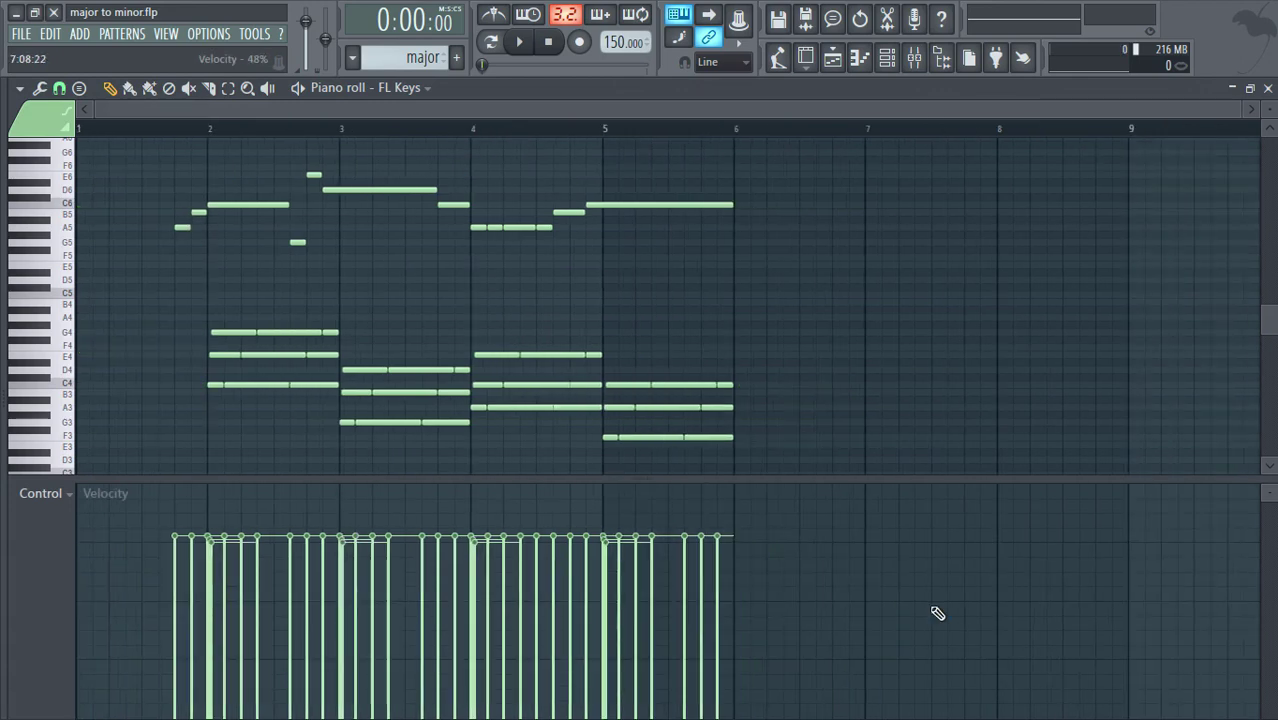
pyautogui.click(520, 42)
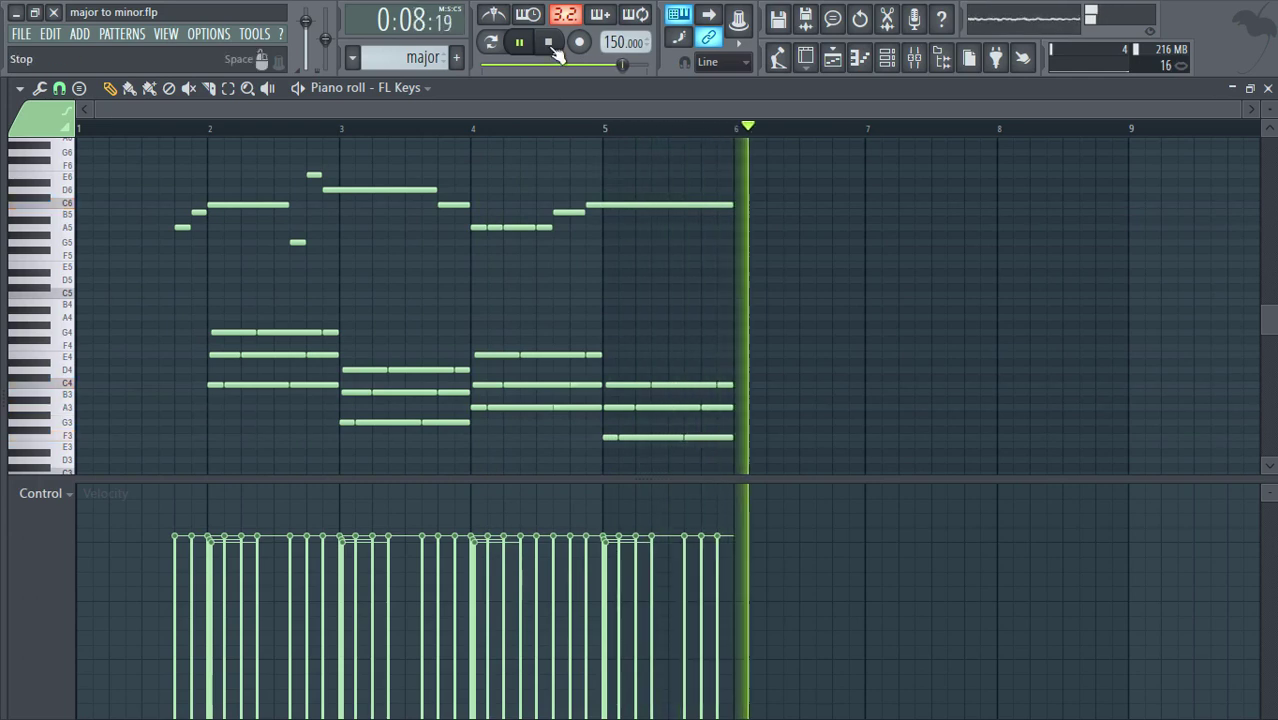
pyautogui.press('space')
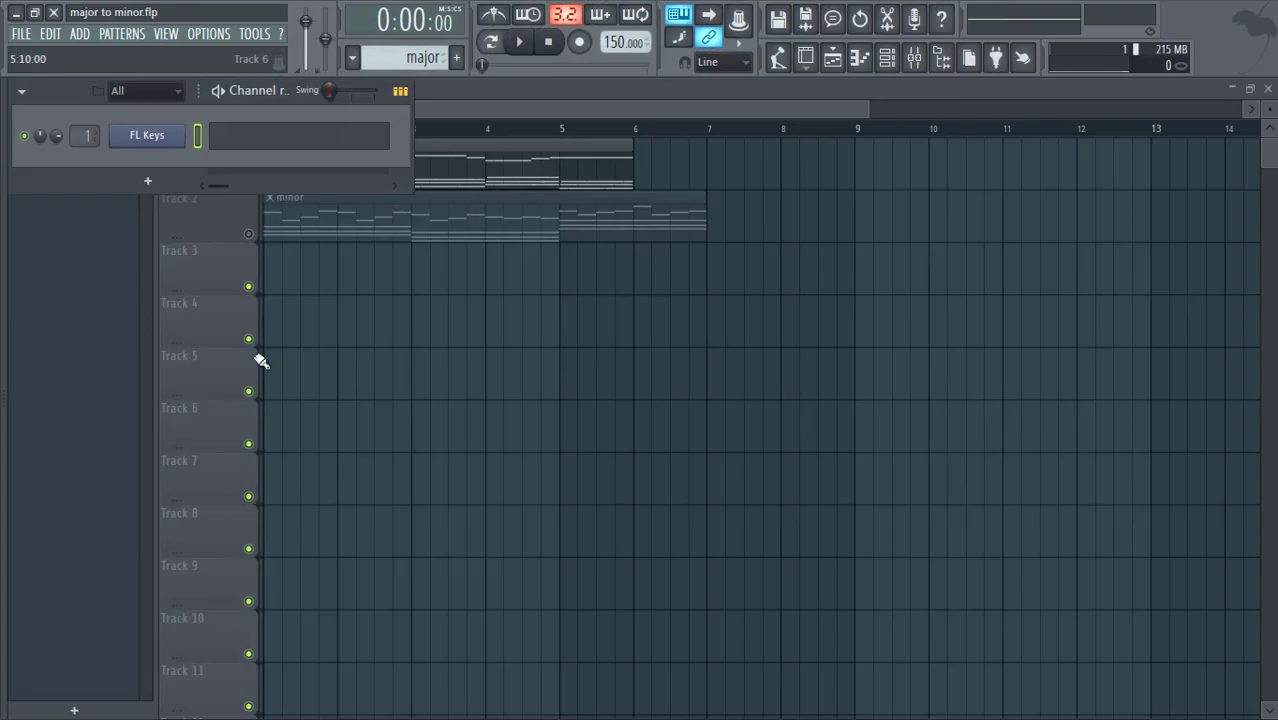
# Step: Return to the playlist, unmute Track 2 and mute Track 1
pyautogui.click(225, 280)
pyautogui.click(248, 234)
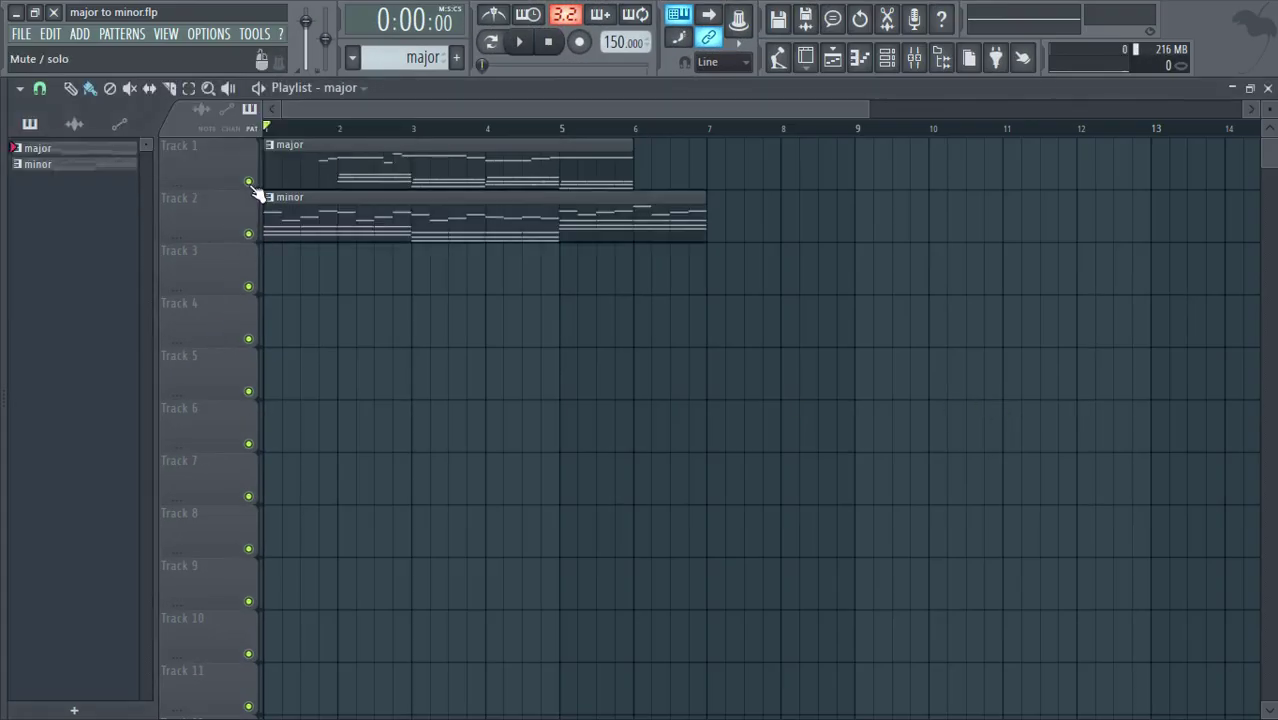
pyautogui.click(250, 183)
# Step: Open the minor pattern in the piano roll and play it through
pyautogui.doubleClick(314, 220)
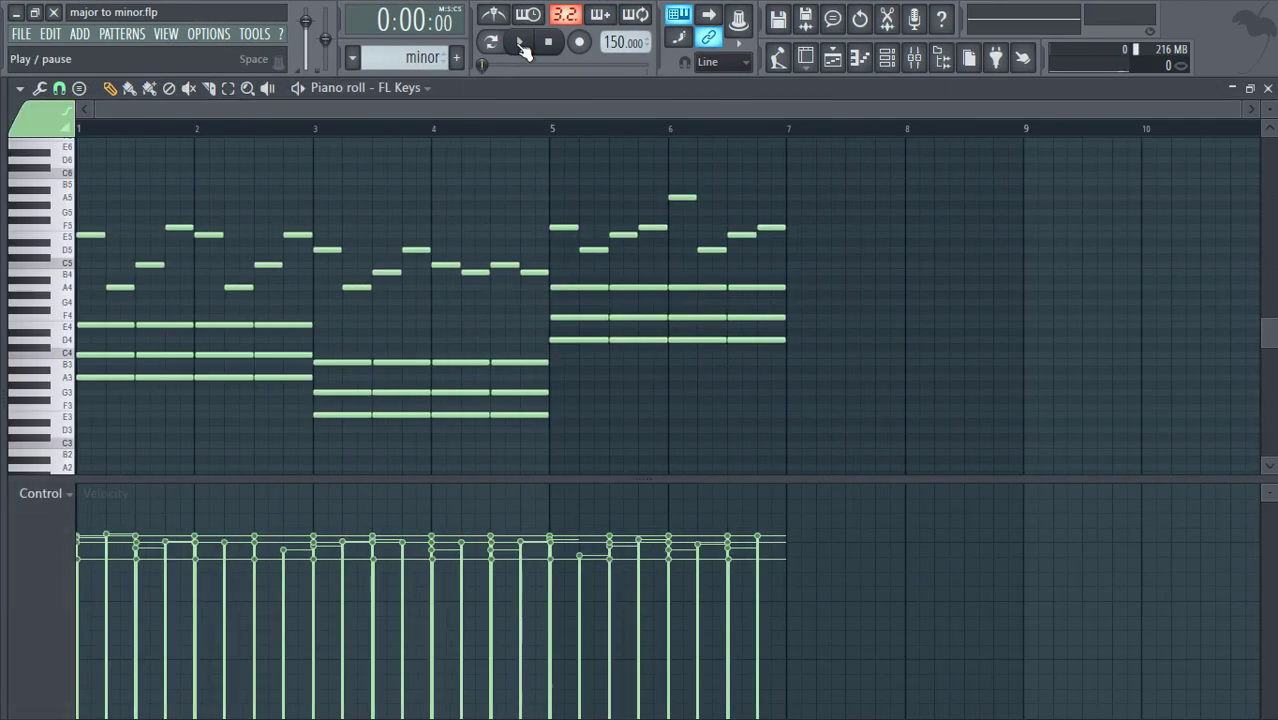
pyautogui.click(520, 43)
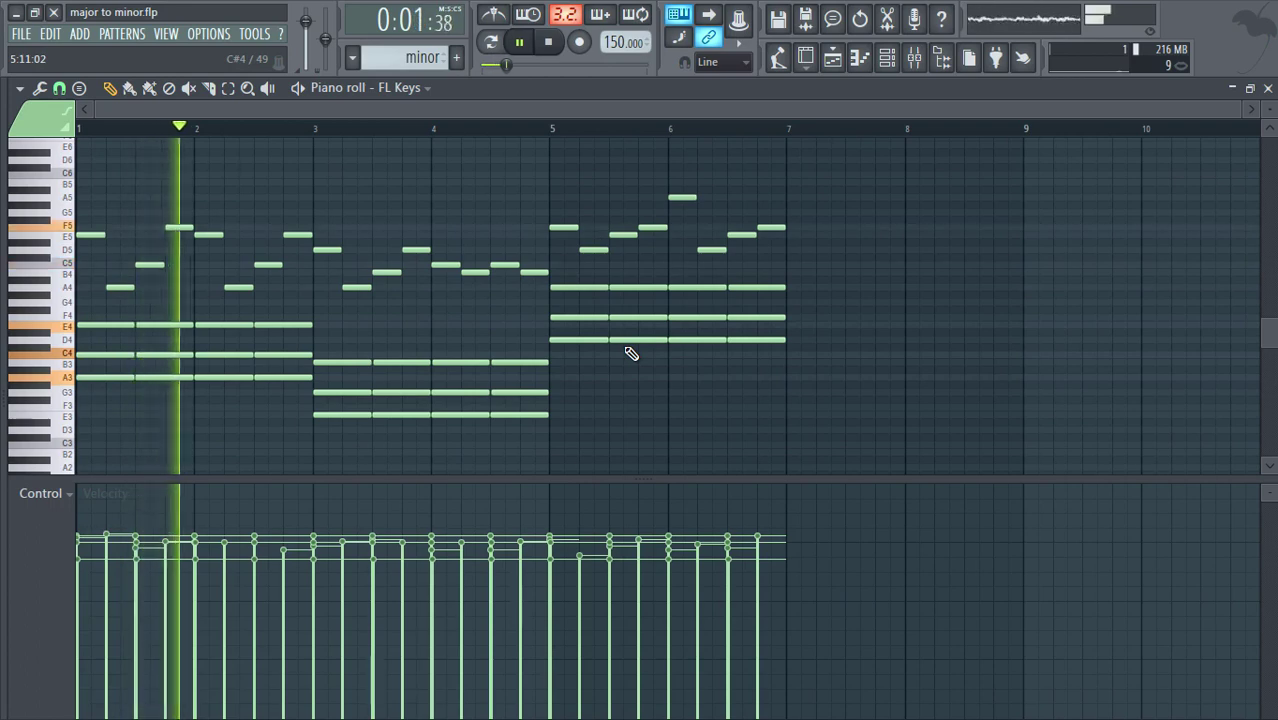
pyautogui.click(548, 41)
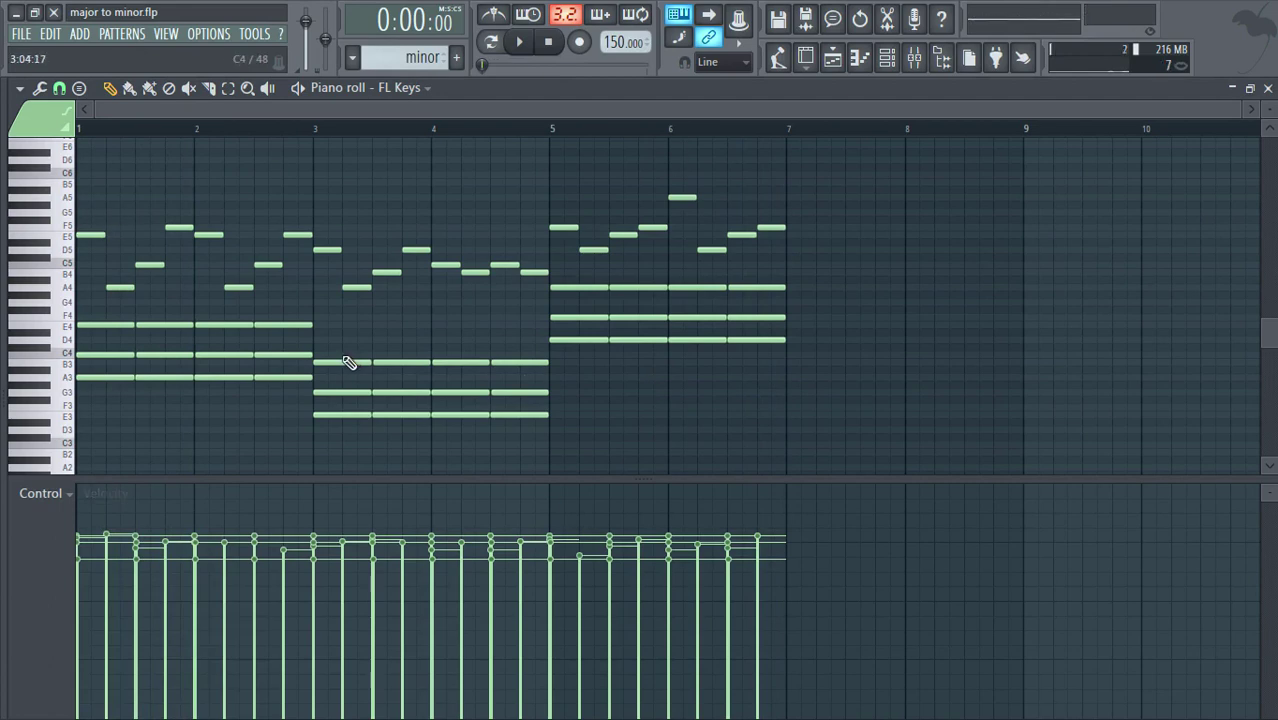
# Step: Back in the playlist, unmute Track 1, mute Track 2 and reopen the major pattern in the piano roll
pyautogui.click(1268, 88)
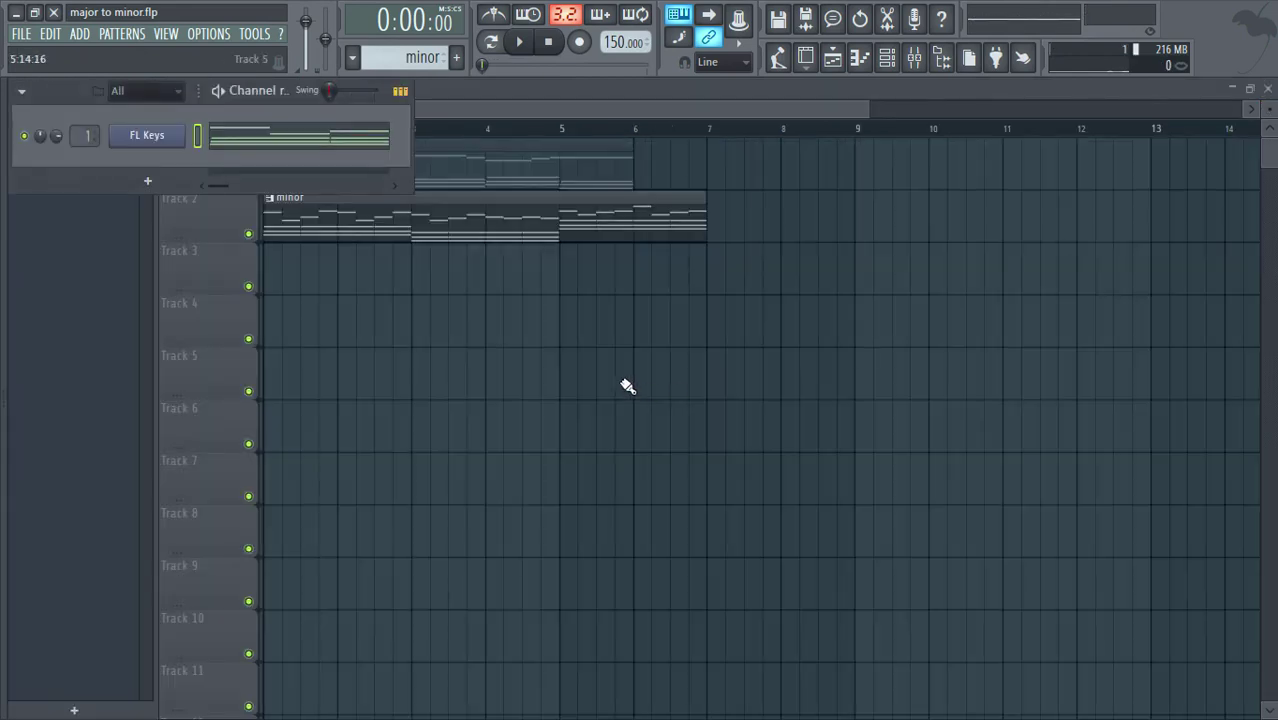
pyautogui.click(214, 273)
pyautogui.click(250, 182)
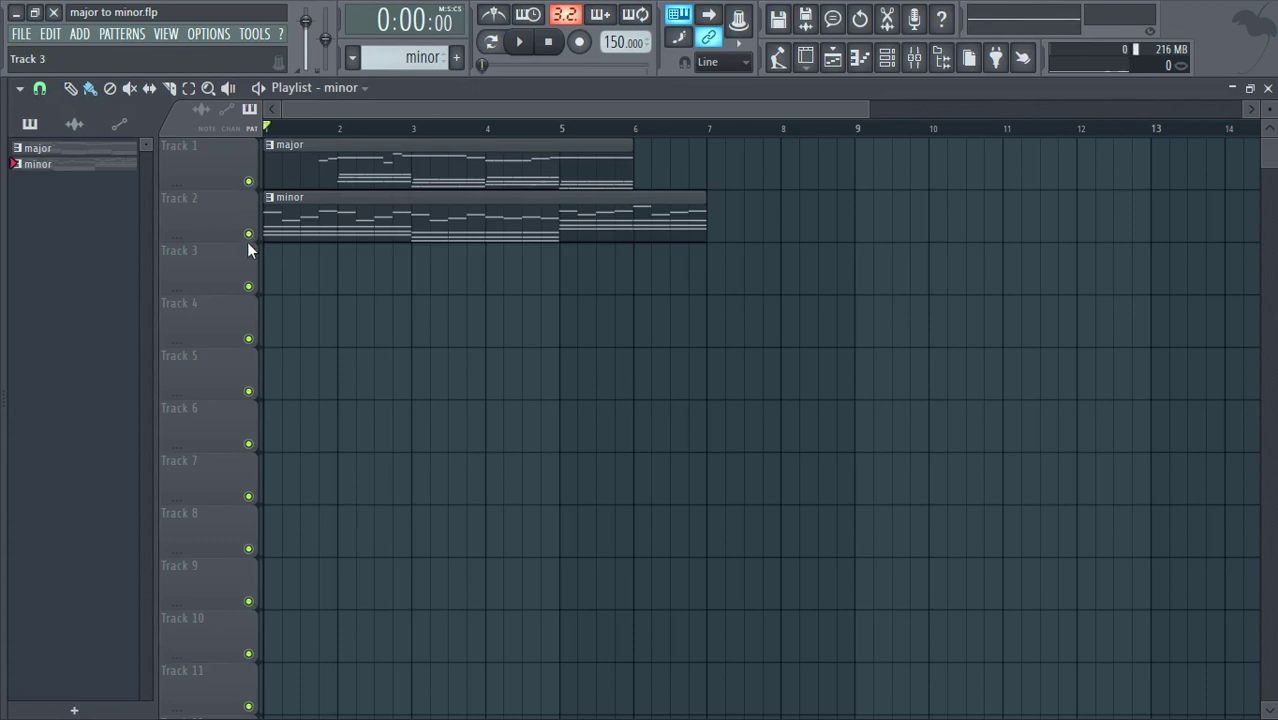
pyautogui.click(249, 234)
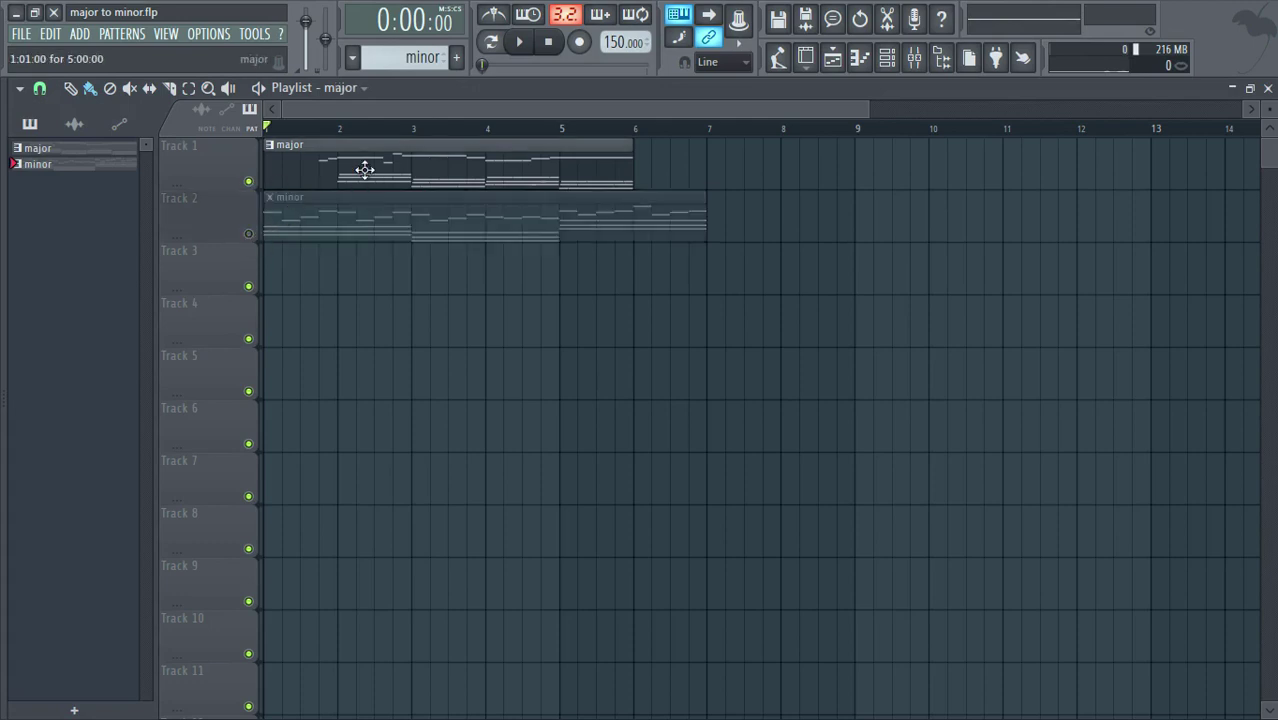
pyautogui.doubleClick(364, 170)
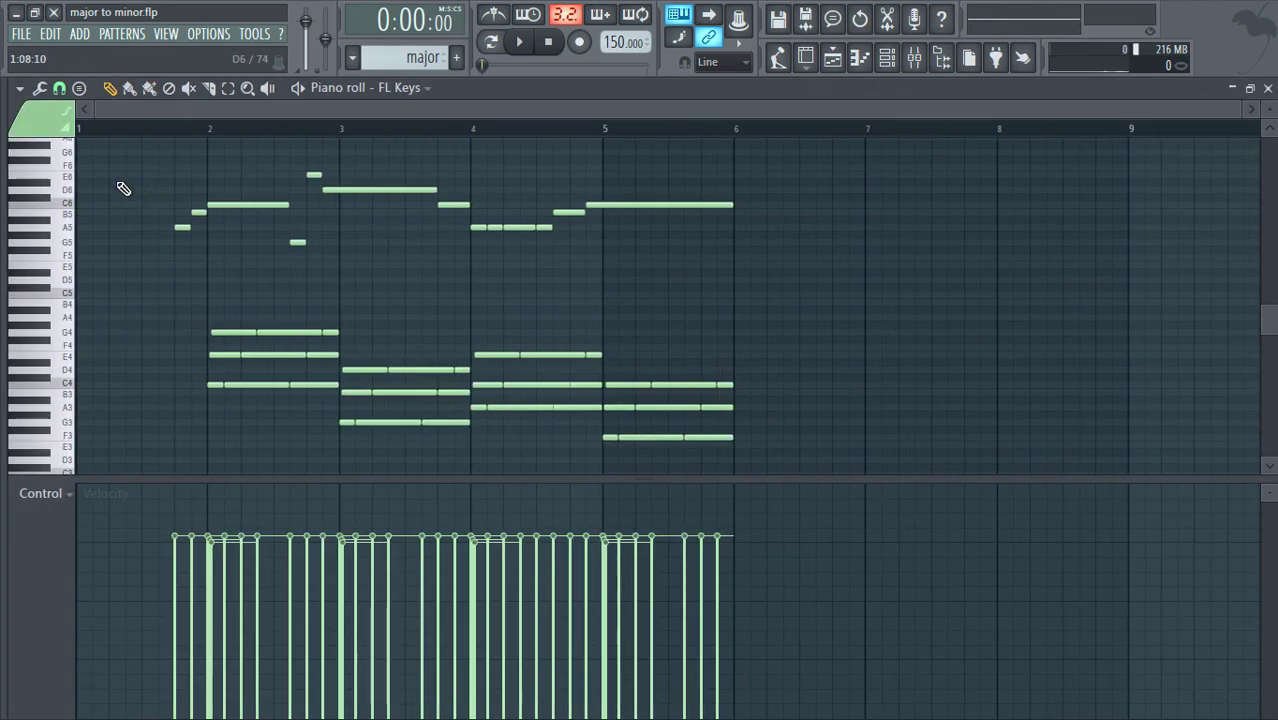
# Step: Check which root note and scale the piano roll's scale highlighting uses
pyautogui.click(19, 89)
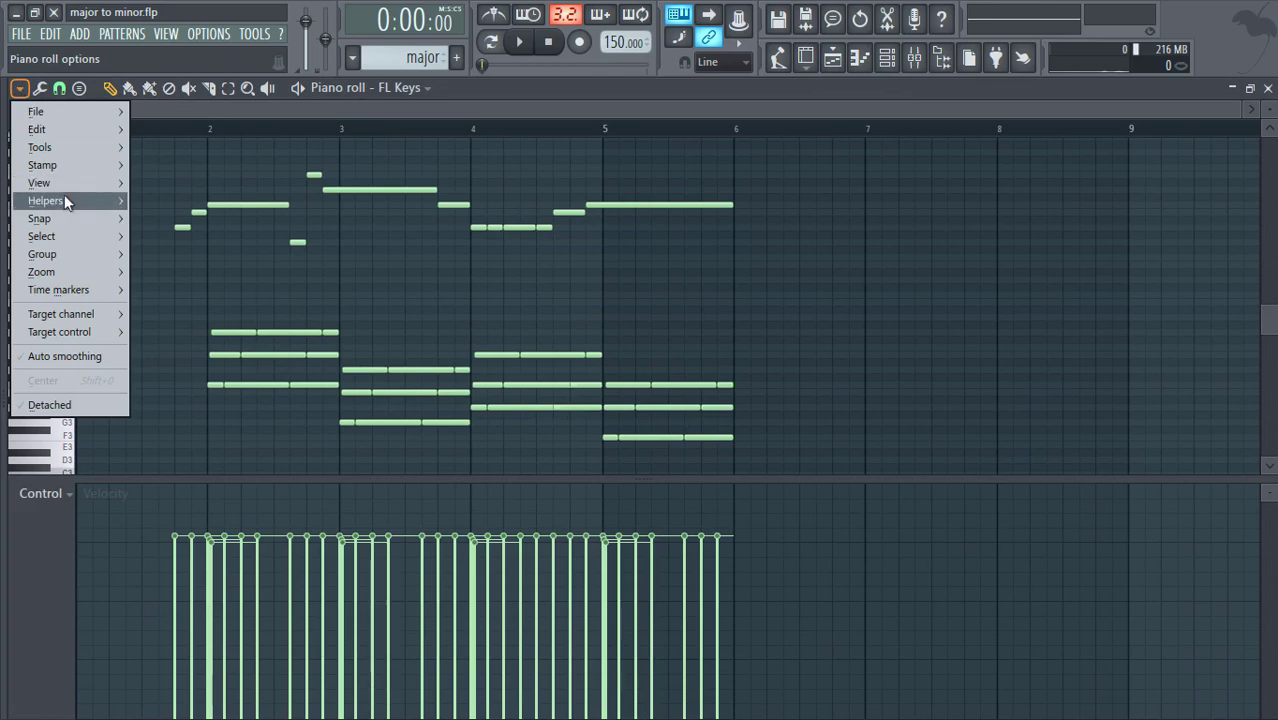
pyautogui.moveTo(64, 196)
pyautogui.moveTo(225, 220)
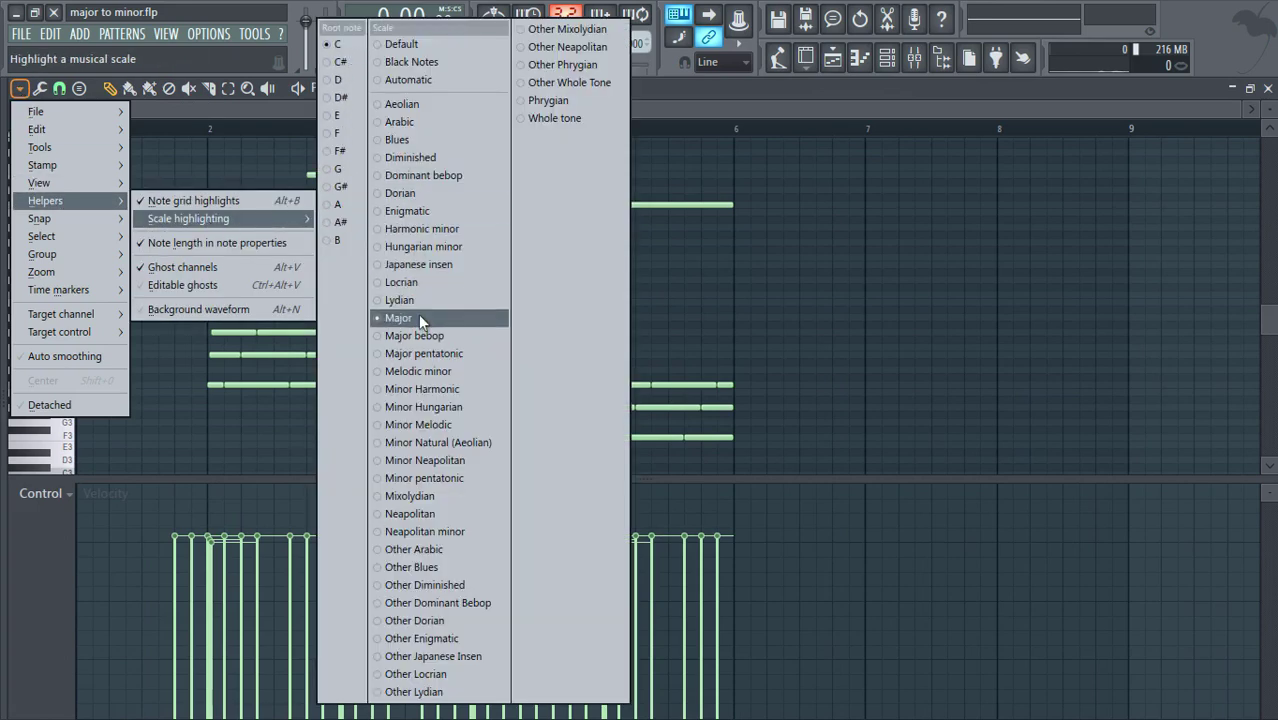
pyautogui.click(785, 350)
# Step: Examine the note names of the chords in the major pattern
pyautogui.moveTo(1270, 108); pyautogui.dragTo(1270, 90)
pyautogui.scroll(-6, 1202, 110)
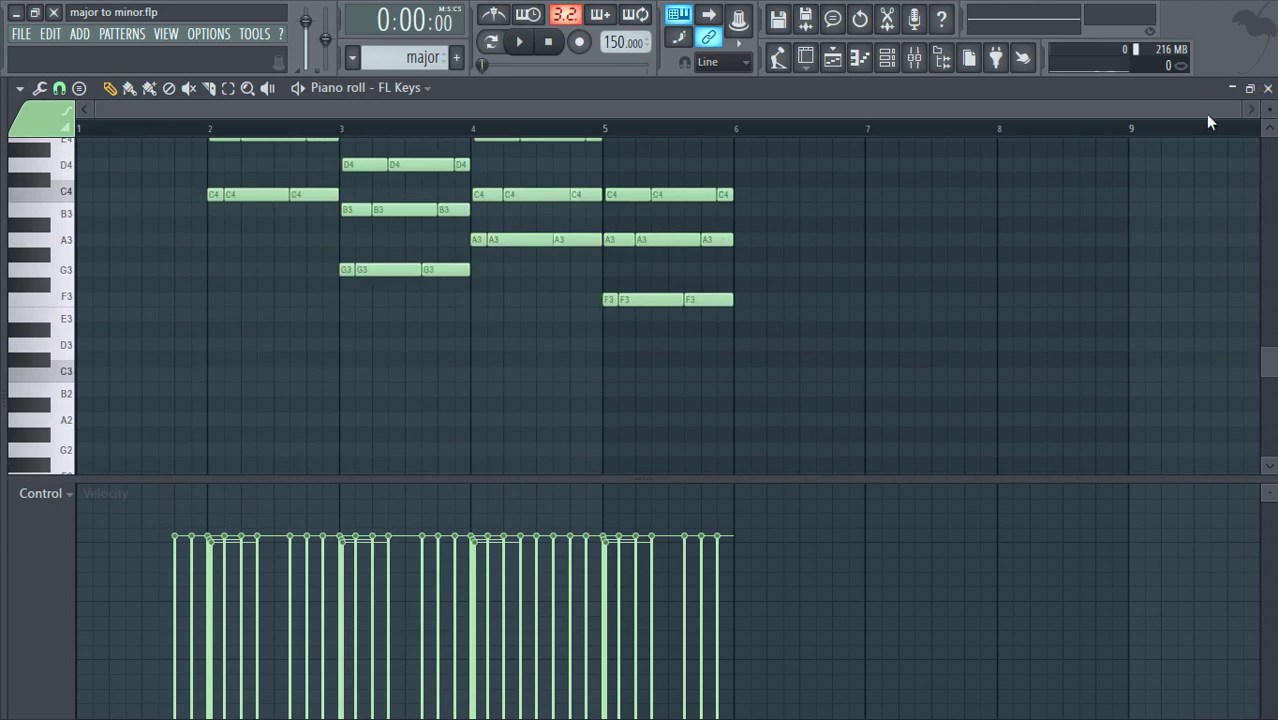
pyautogui.scroll(4, 512, 132)
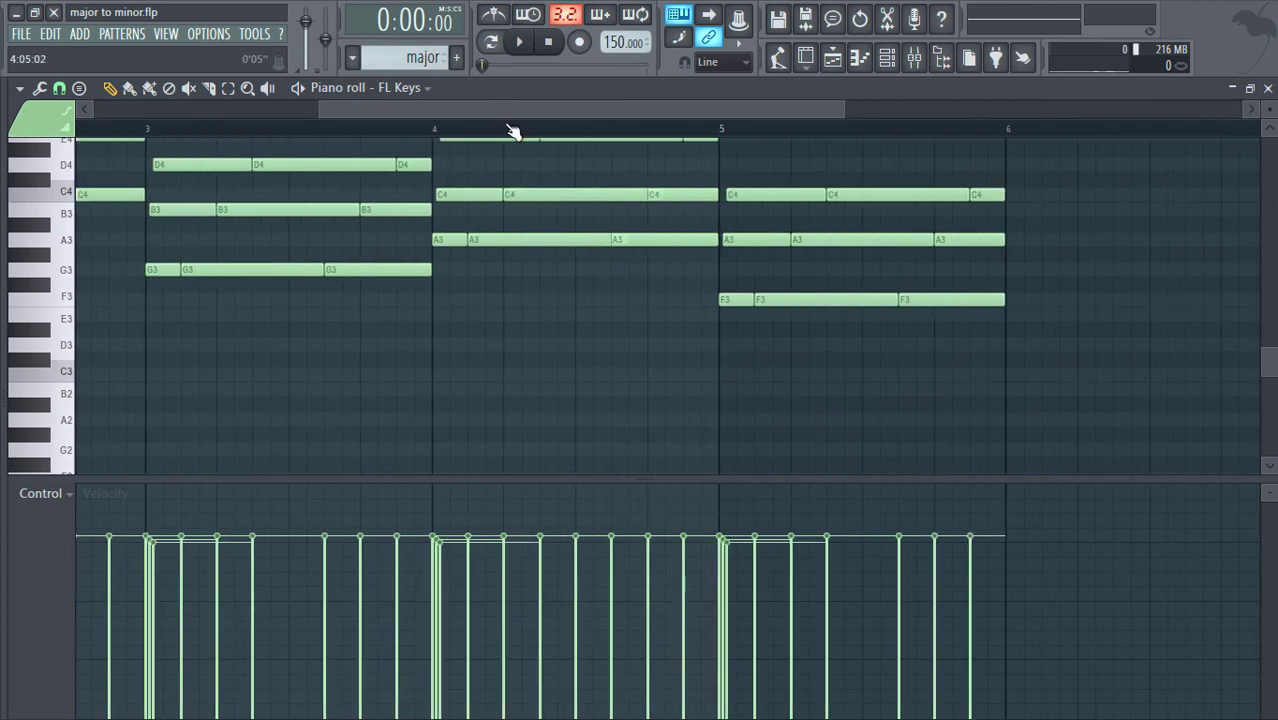
pyautogui.moveTo(767, 111); pyautogui.dragTo(576, 106)
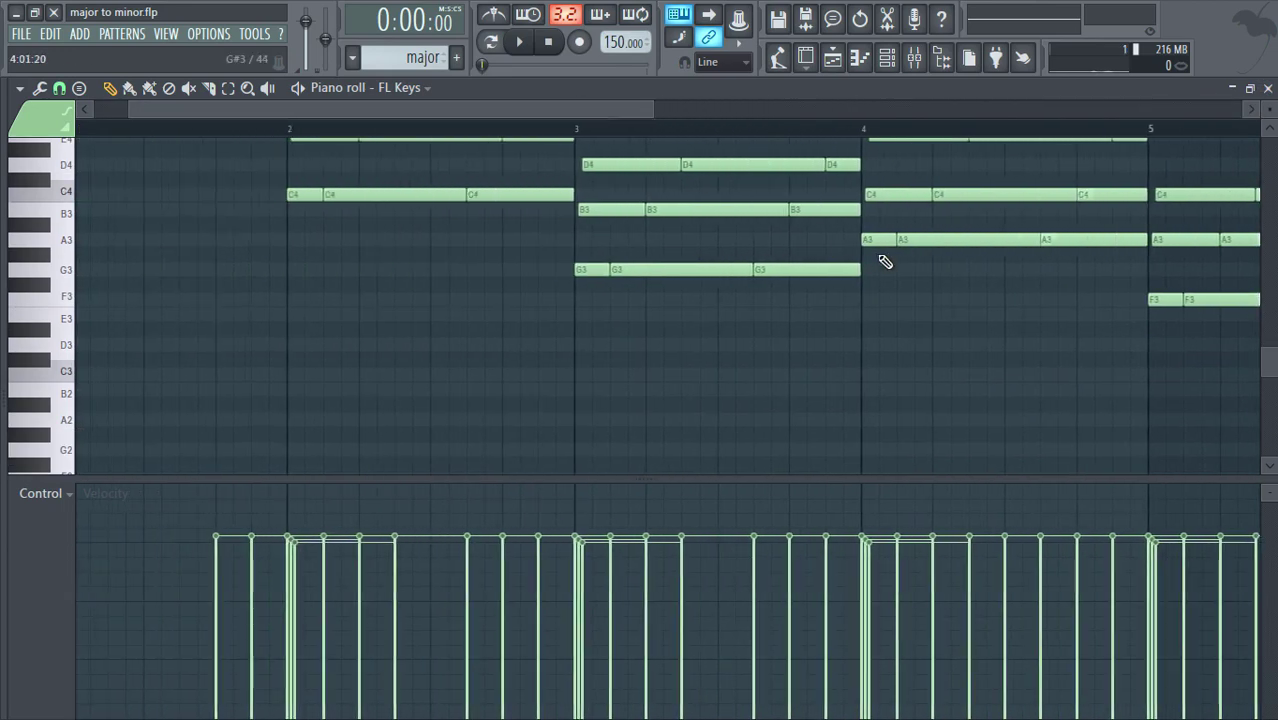
pyautogui.scroll(3, 884, 260)
pyautogui.moveTo(1269, 109); pyautogui.dragTo(1268, 127)
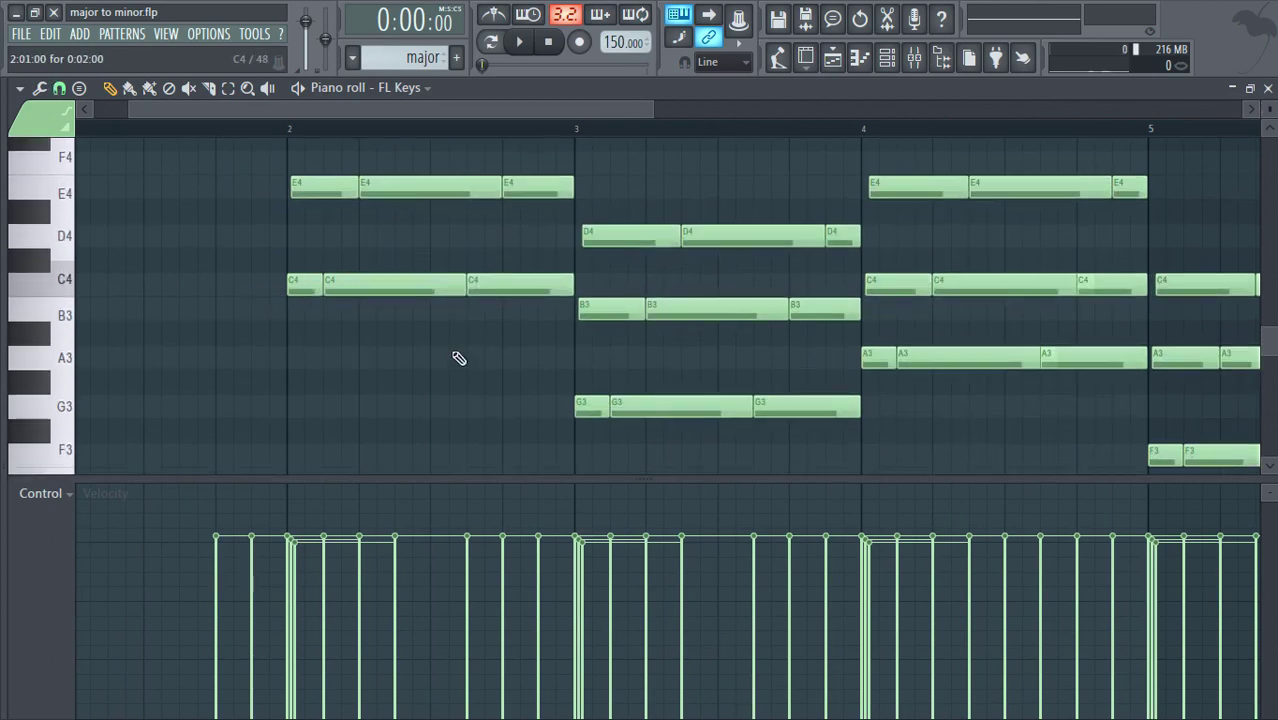
pyautogui.scroll(-2, 580, 370)
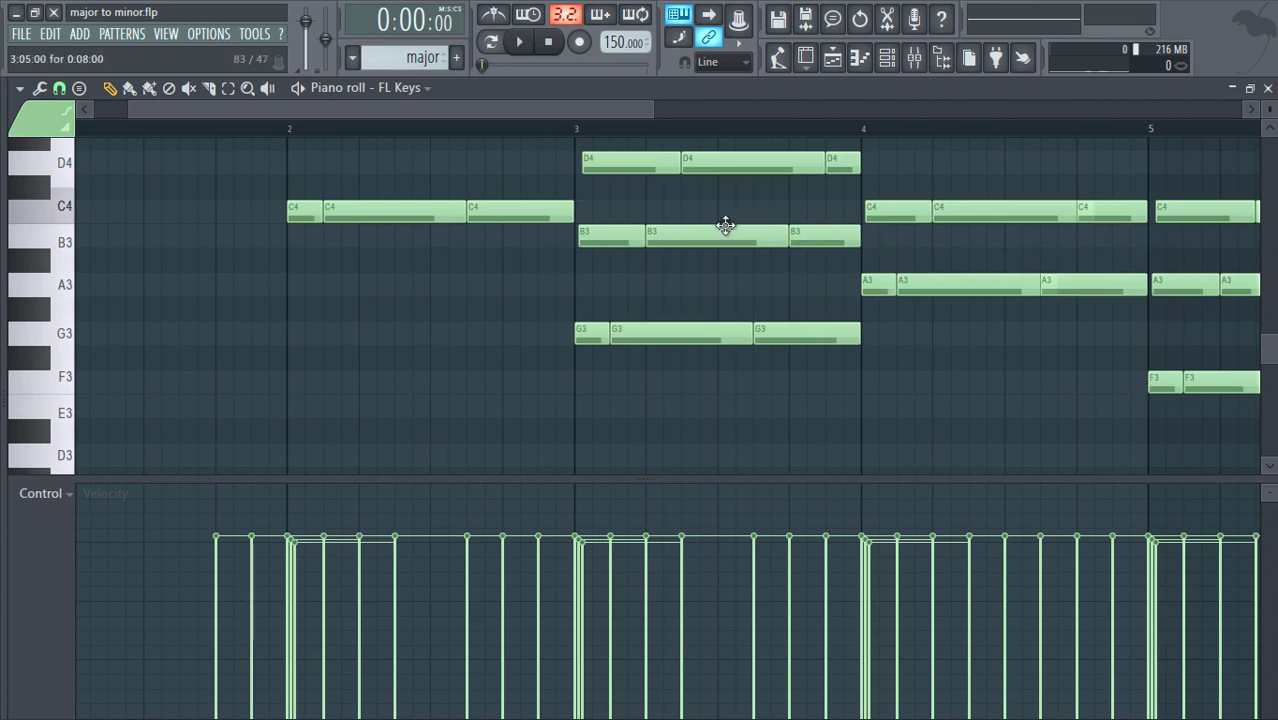
pyautogui.scroll(2, 461, 246)
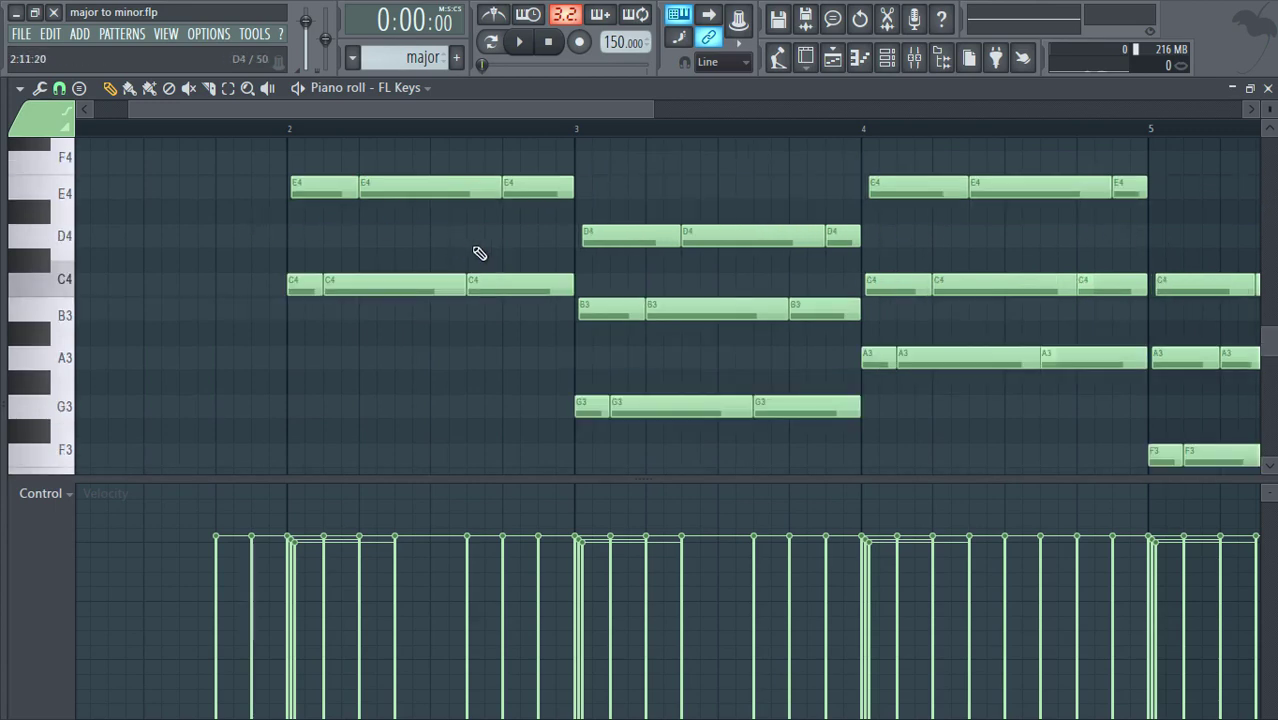
pyautogui.scroll(3, 479, 253)
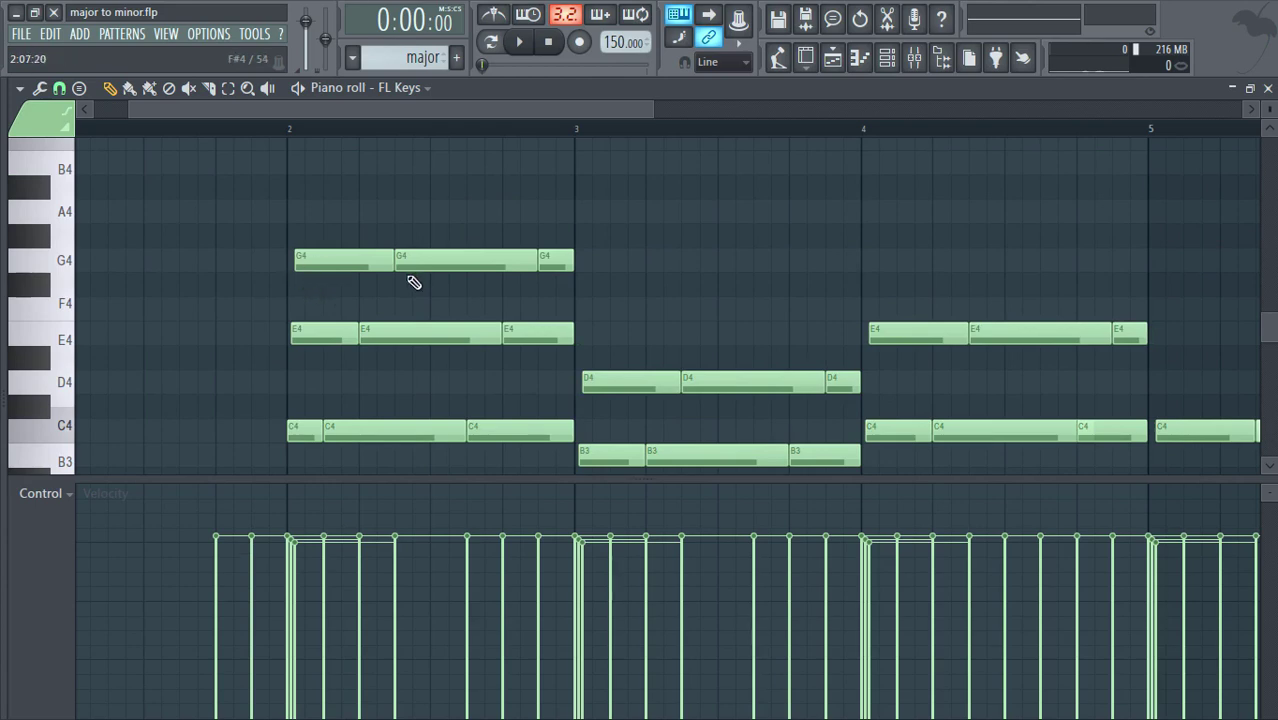
# Step: Examine the note names of the melody above the chords, ending on an overview of the whole pattern
pyautogui.scroll(5, 414, 283)
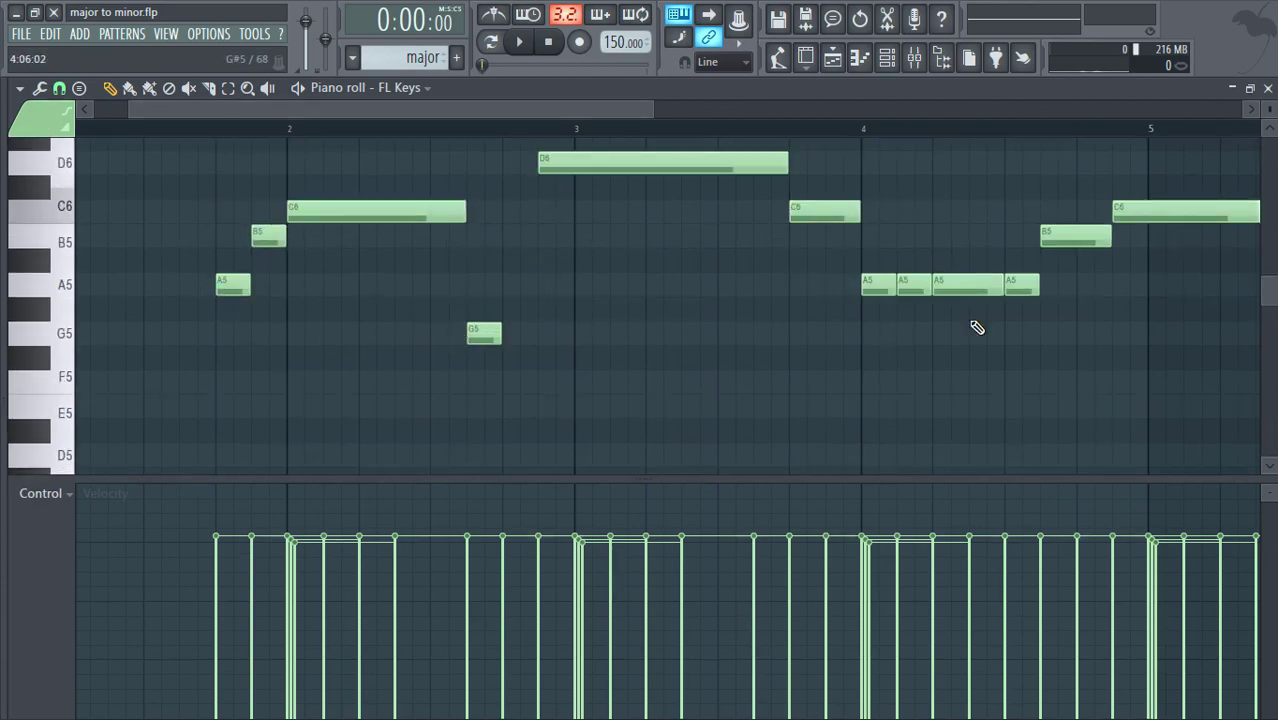
pyautogui.scroll(2, 977, 328)
pyautogui.moveTo(418, 111); pyautogui.dragTo(297, 149)
pyautogui.scroll(-3, 307, 137)
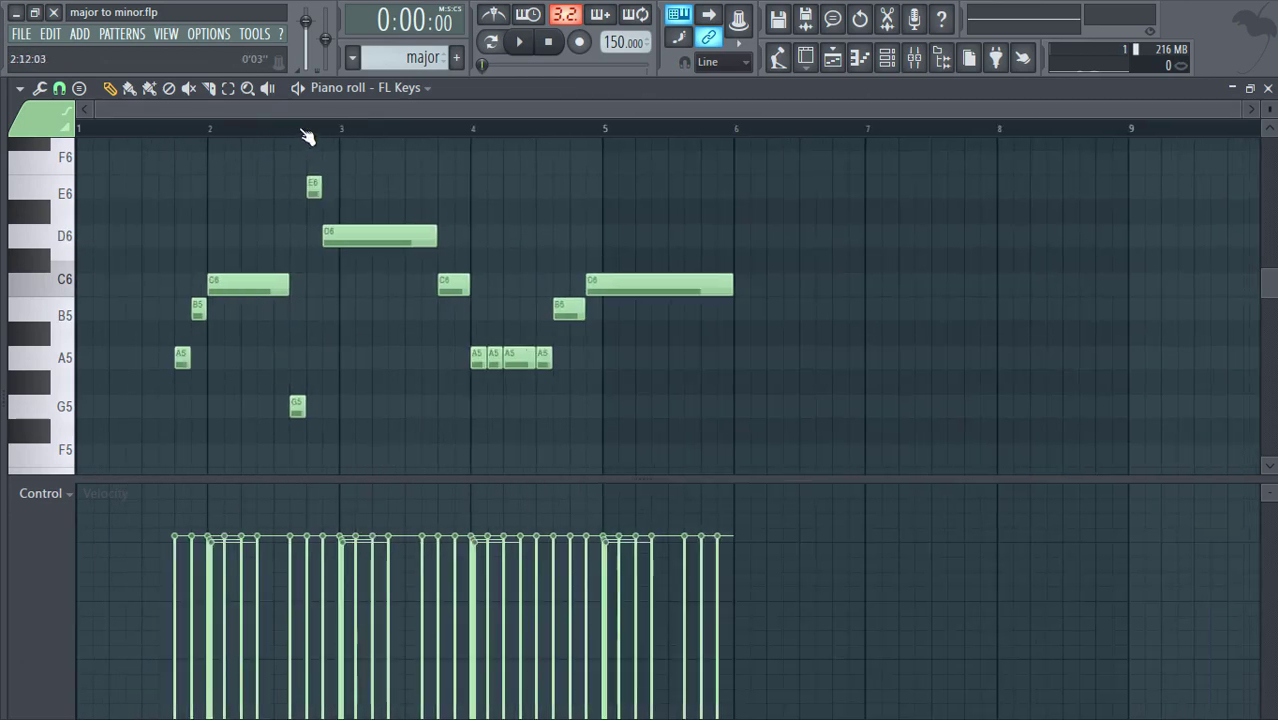
pyautogui.scroll(-10, 722, 289)
pyautogui.scroll(8, 718, 285)
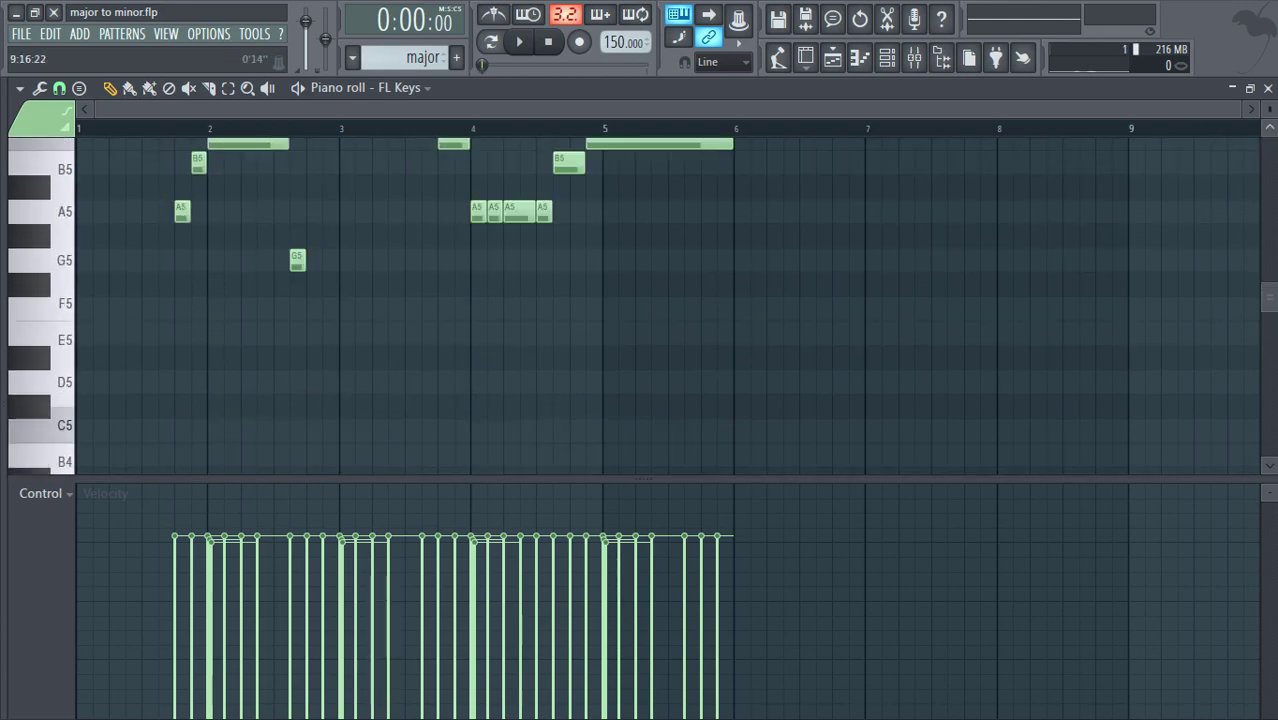
pyautogui.moveTo(1269, 110); pyautogui.dragTo(1269, 150)
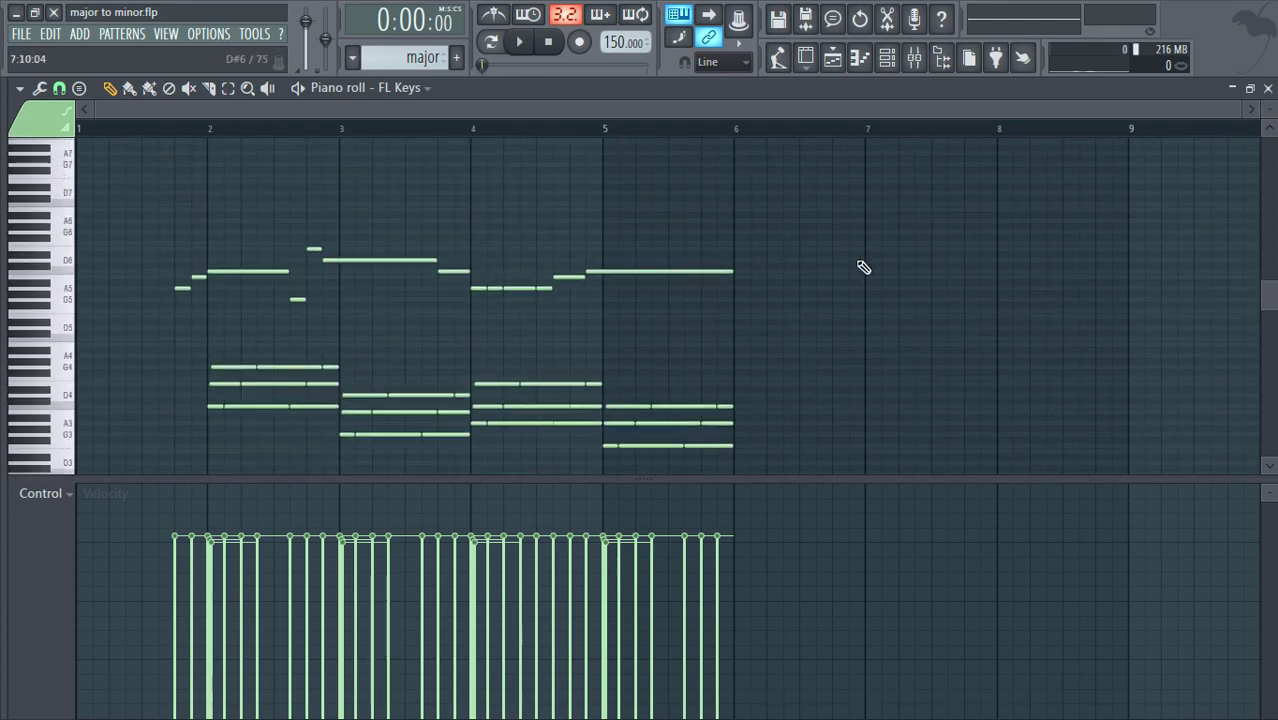
pyautogui.scroll(-1, 645, 221)
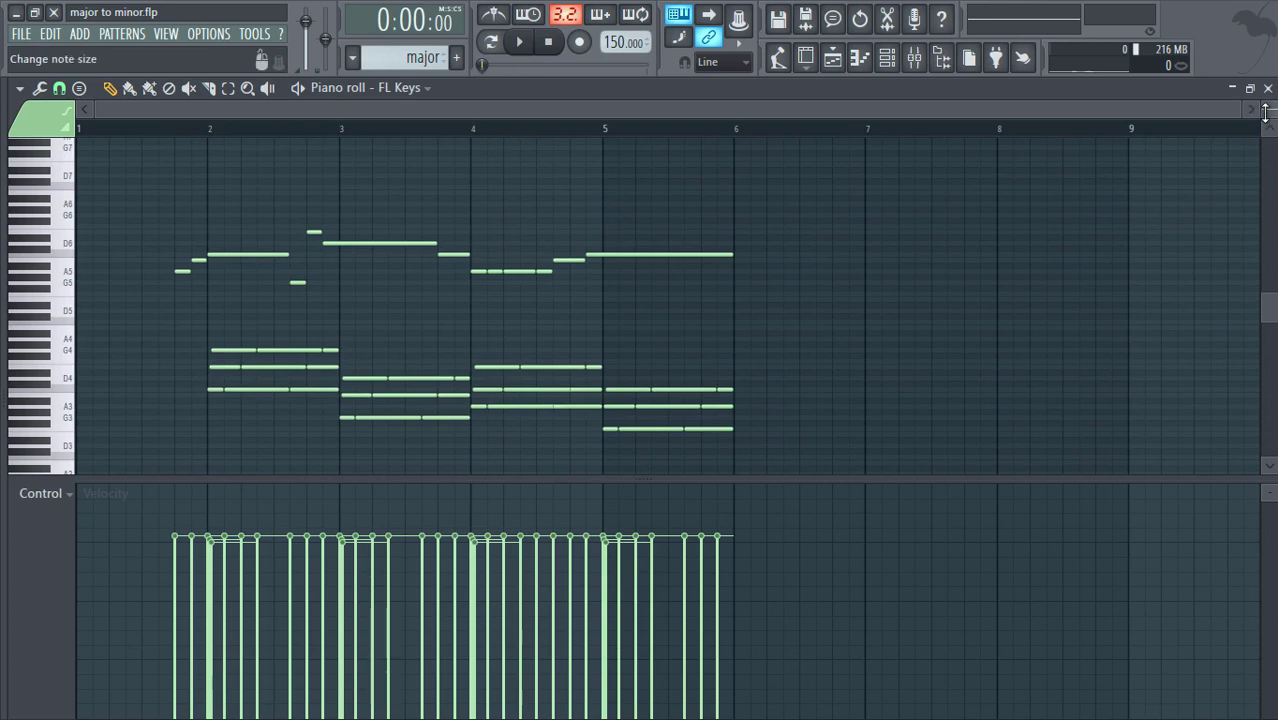
pyautogui.moveTo(1270, 111); pyautogui.dragTo(1270, 105)
# Step: Set the piano roll's scale highlighting to Minor Natural (Aeolian) with root note C
pyautogui.click(19, 88)
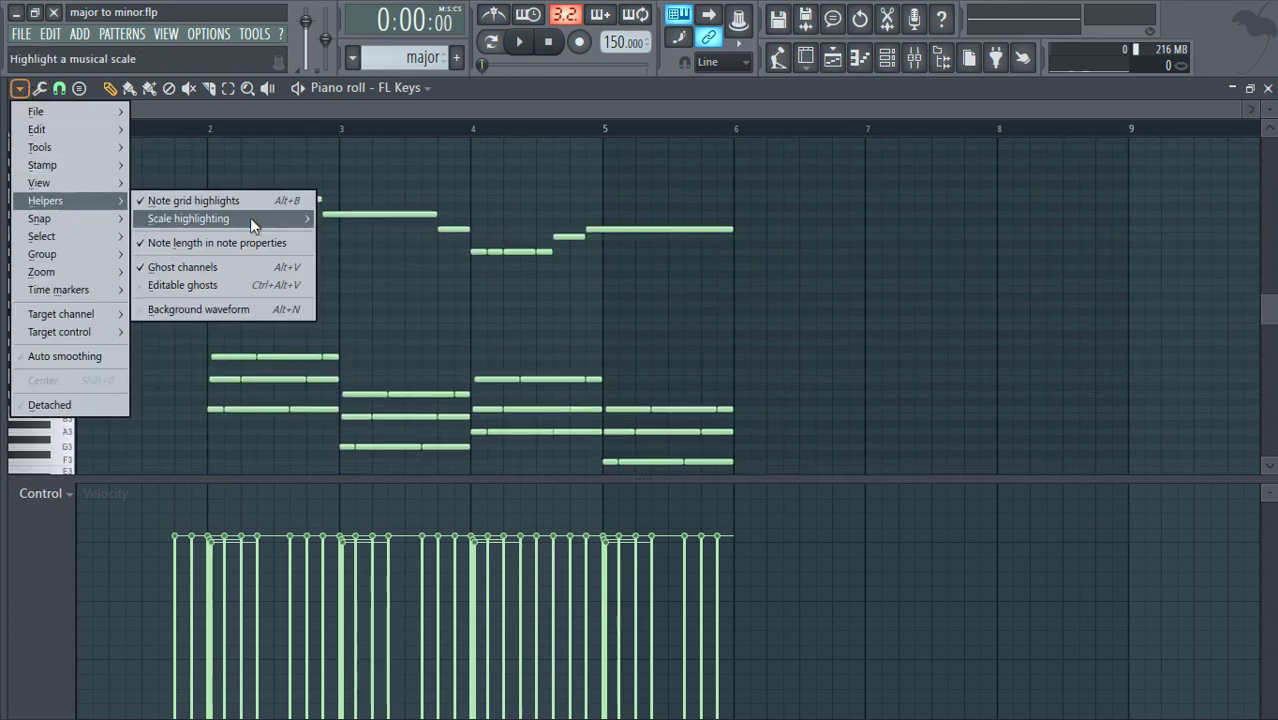
pyautogui.moveTo(250, 217)
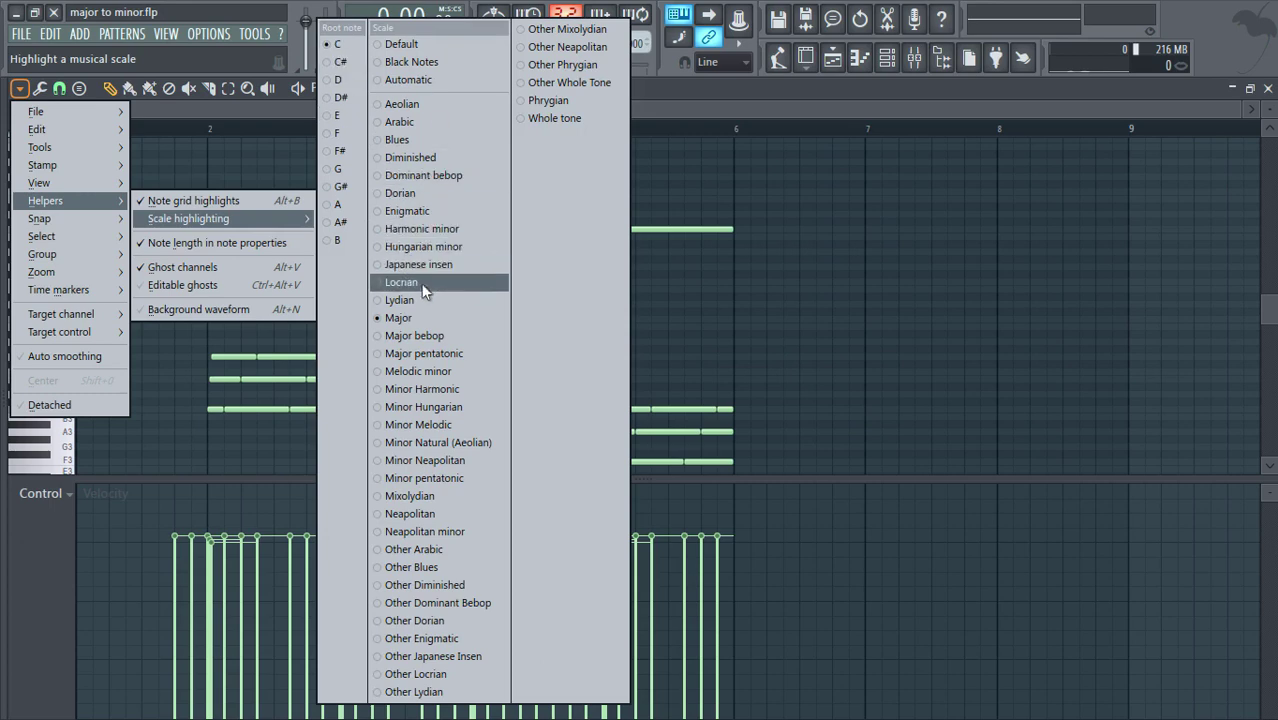
pyautogui.click(431, 443)
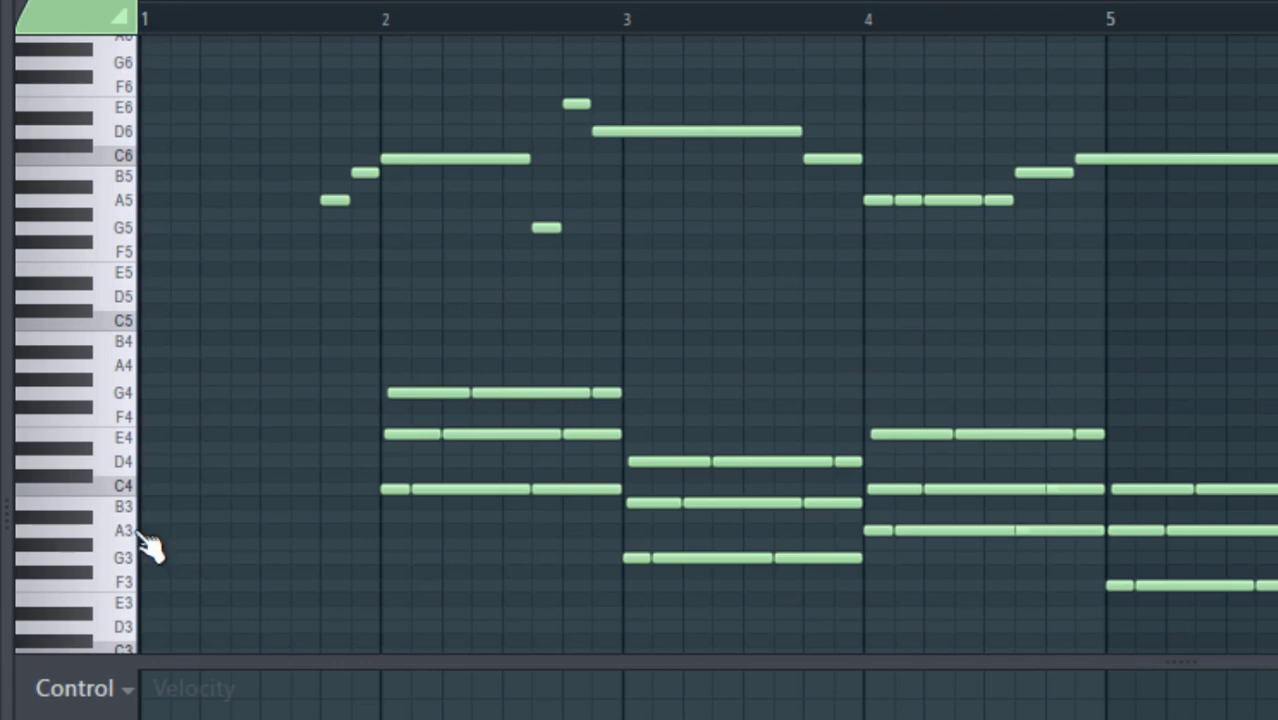
# Step: Select all A3 notes in the major pattern and lower them by one semitone
pyautogui.click(140, 532)
pyautogui.doubleClick(132, 538)
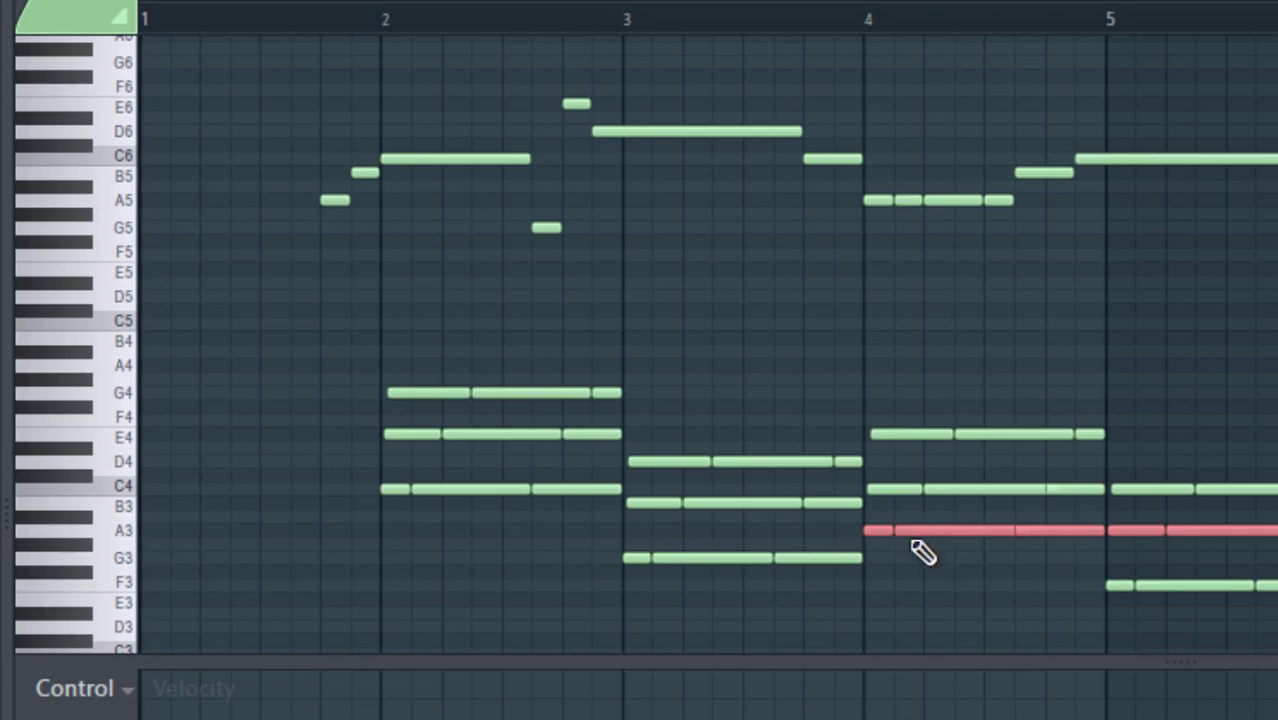
pyautogui.press('Down')
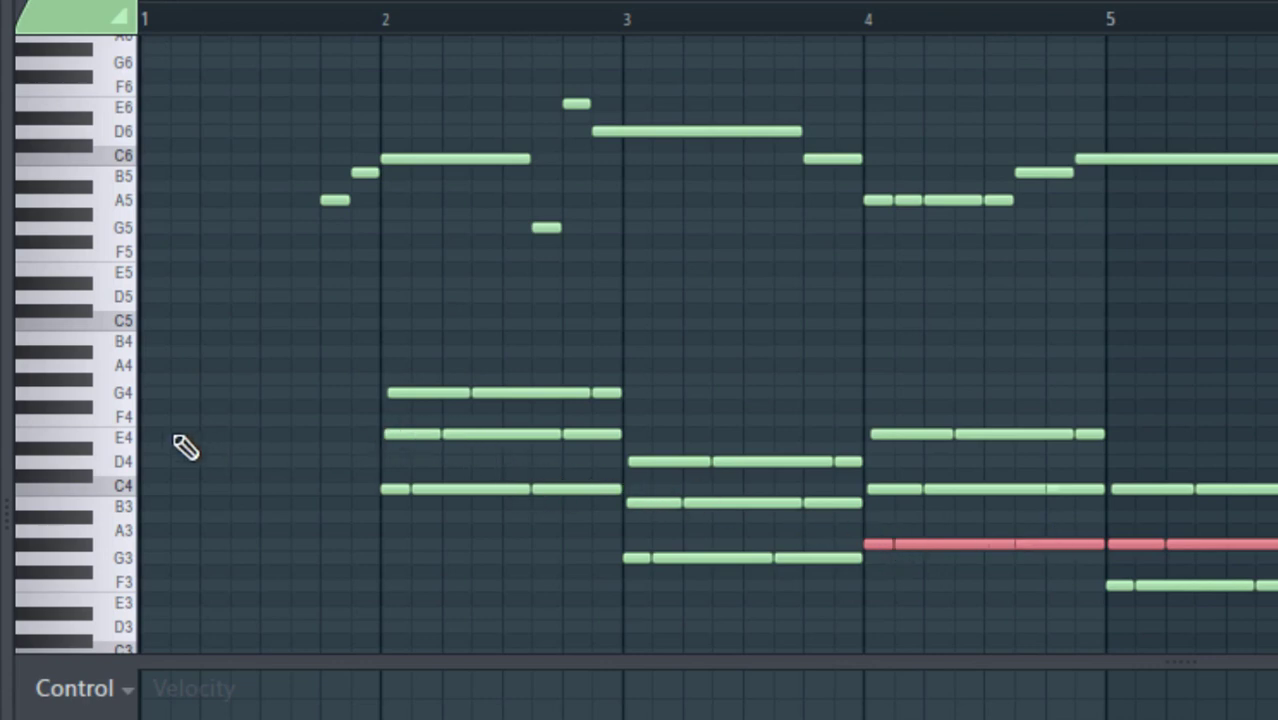
# Step: Select all E4 notes in the major pattern and lower them by one semitone
pyautogui.doubleClick(129, 439)
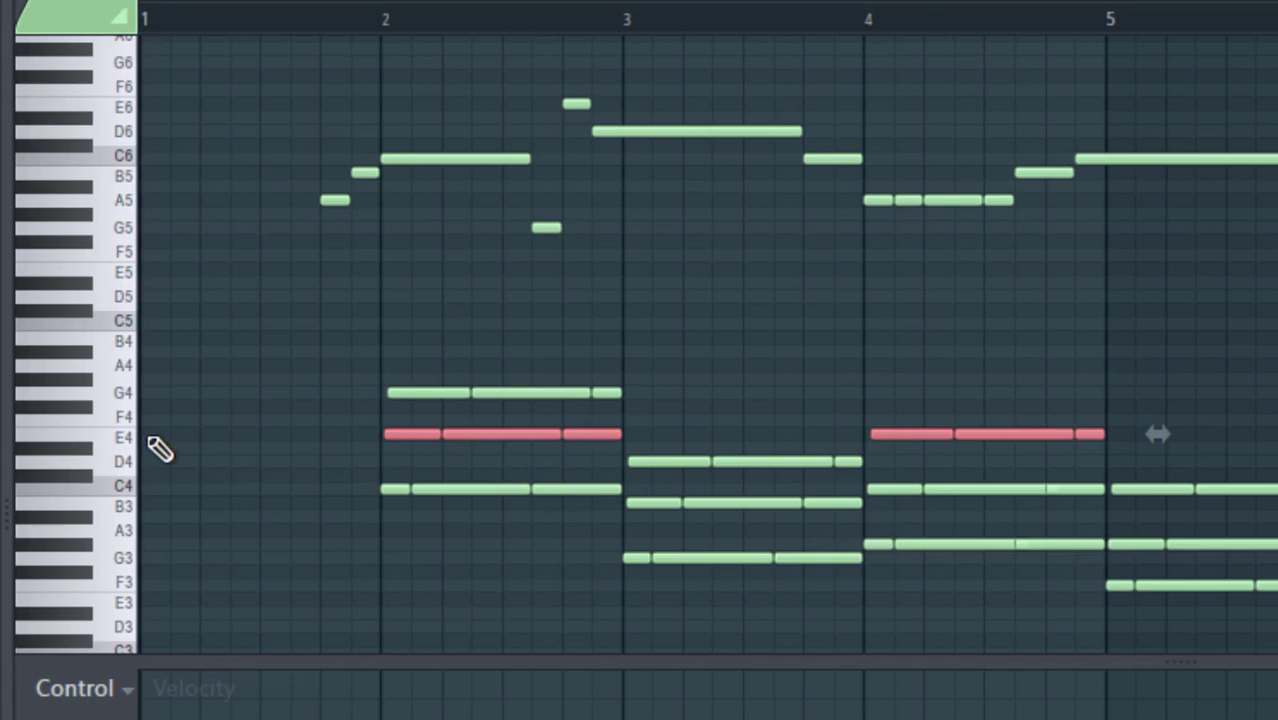
pyautogui.hotkey('ctrl', 'Down')
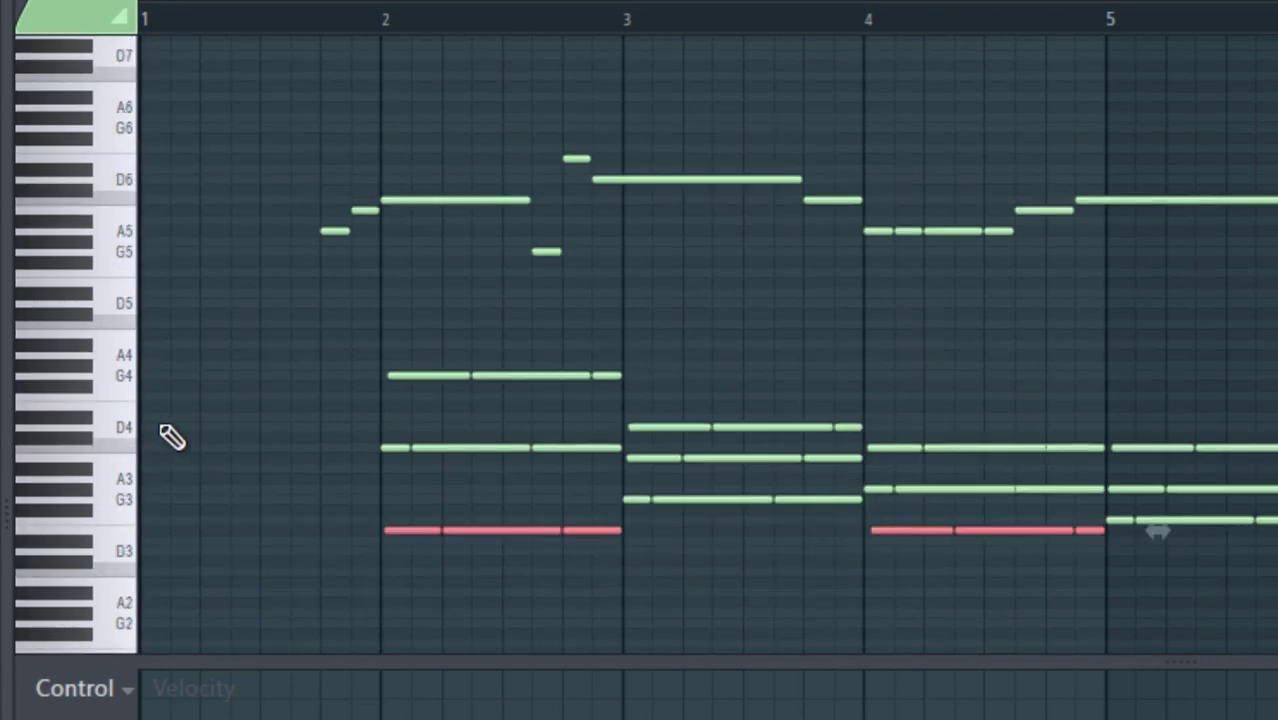
pyautogui.hotkey('ctrl', 'Up')
pyautogui.hotkey('shift', 'Down')
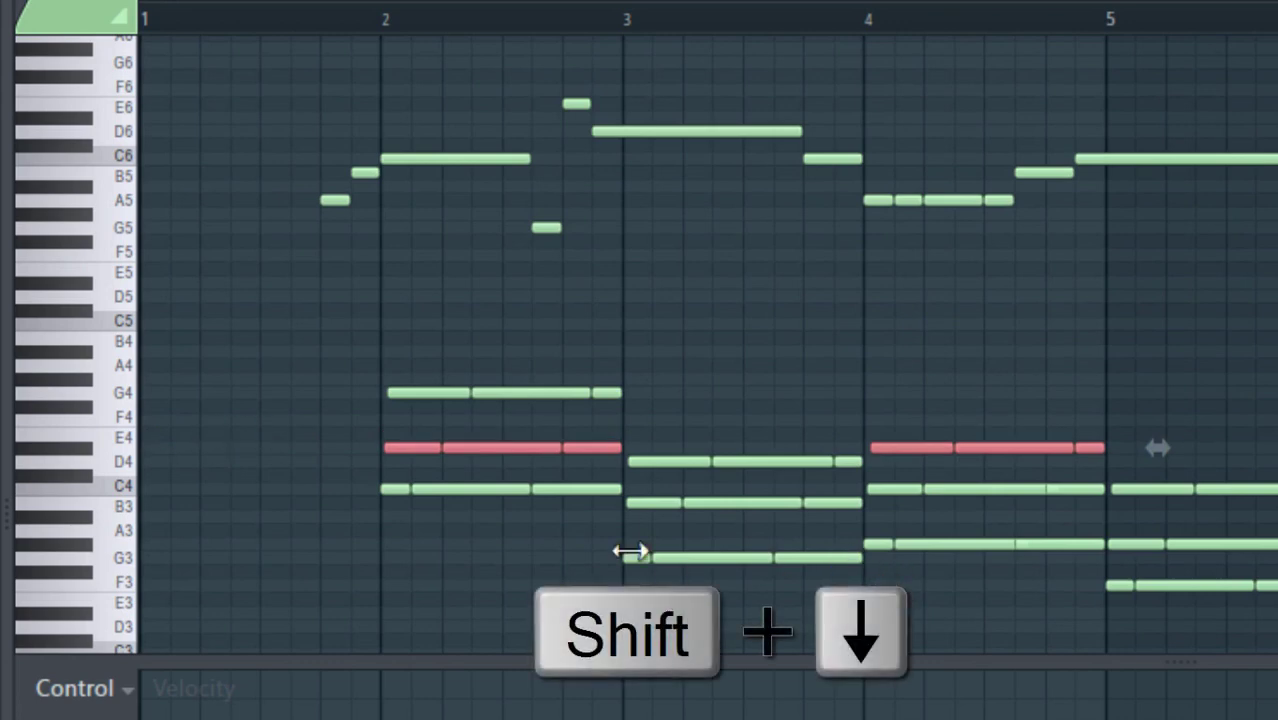
pyautogui.scroll(3, 378, 290)
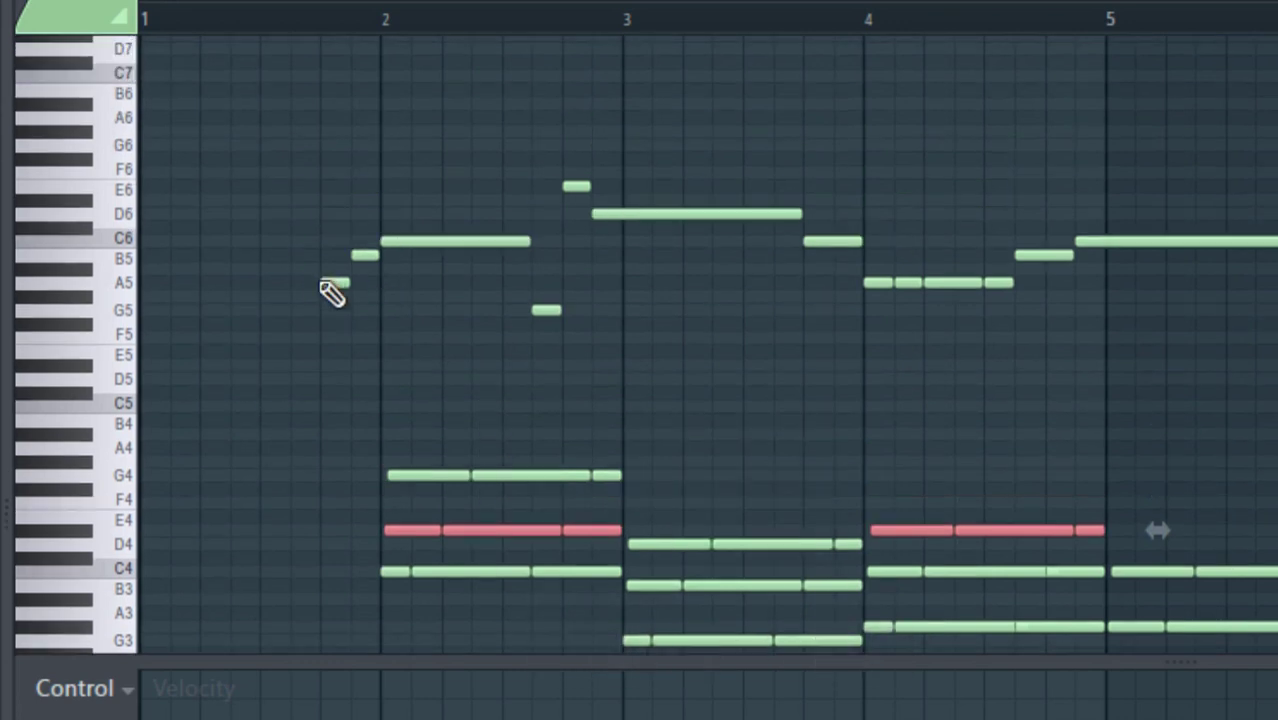
# Step: Lower all A5 notes and all B5 notes of the major pattern's melody by one semitone
pyautogui.doubleClick(124, 284)
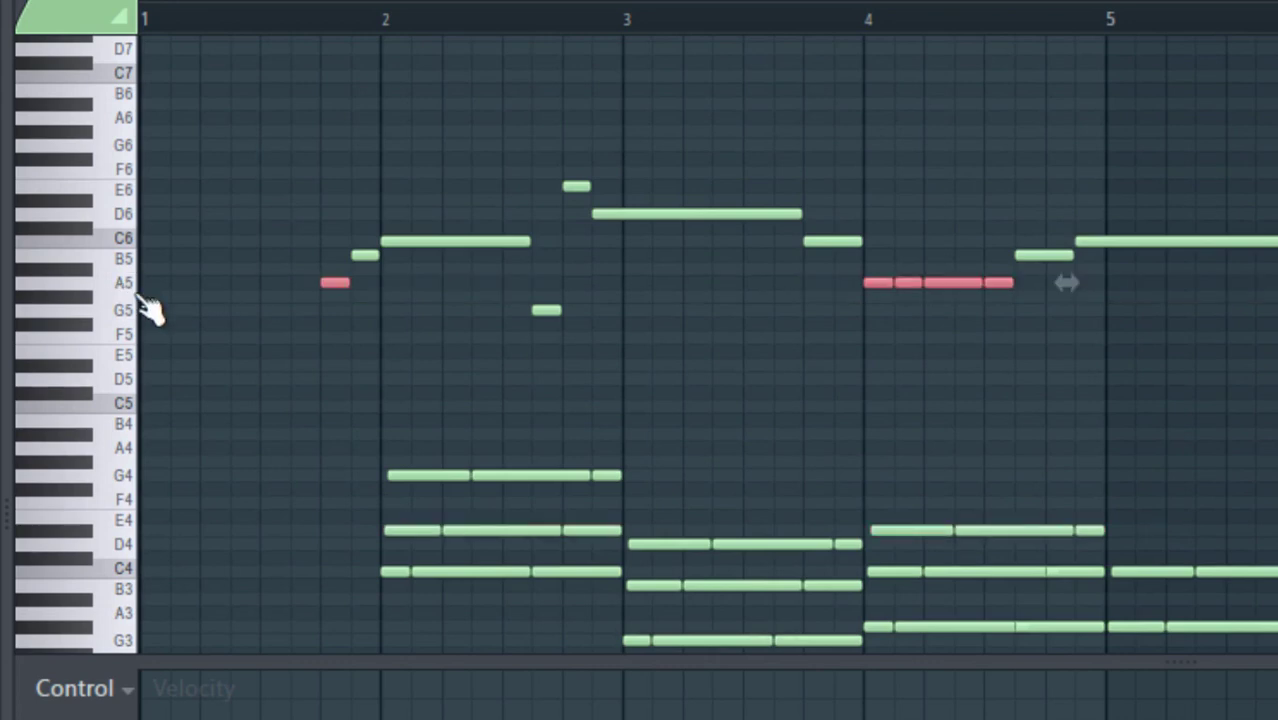
pyautogui.hotkey('shift', 'Down')
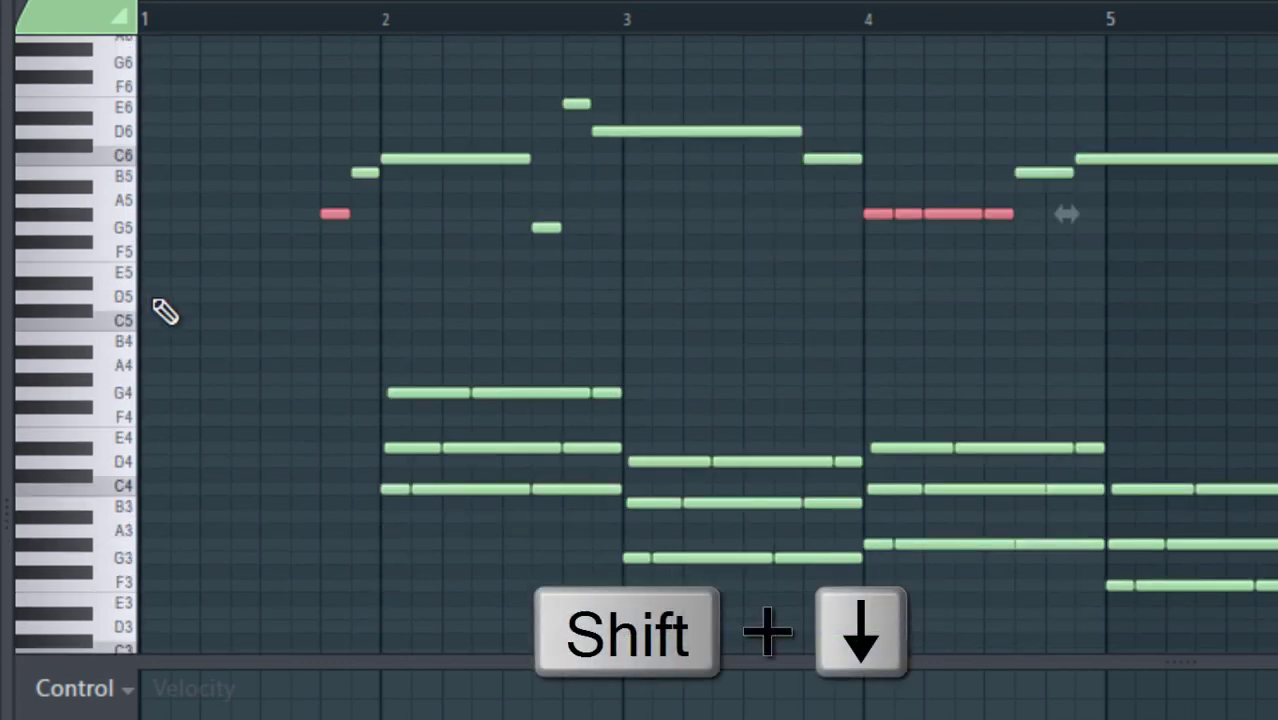
pyautogui.scroll(1, 522, 320)
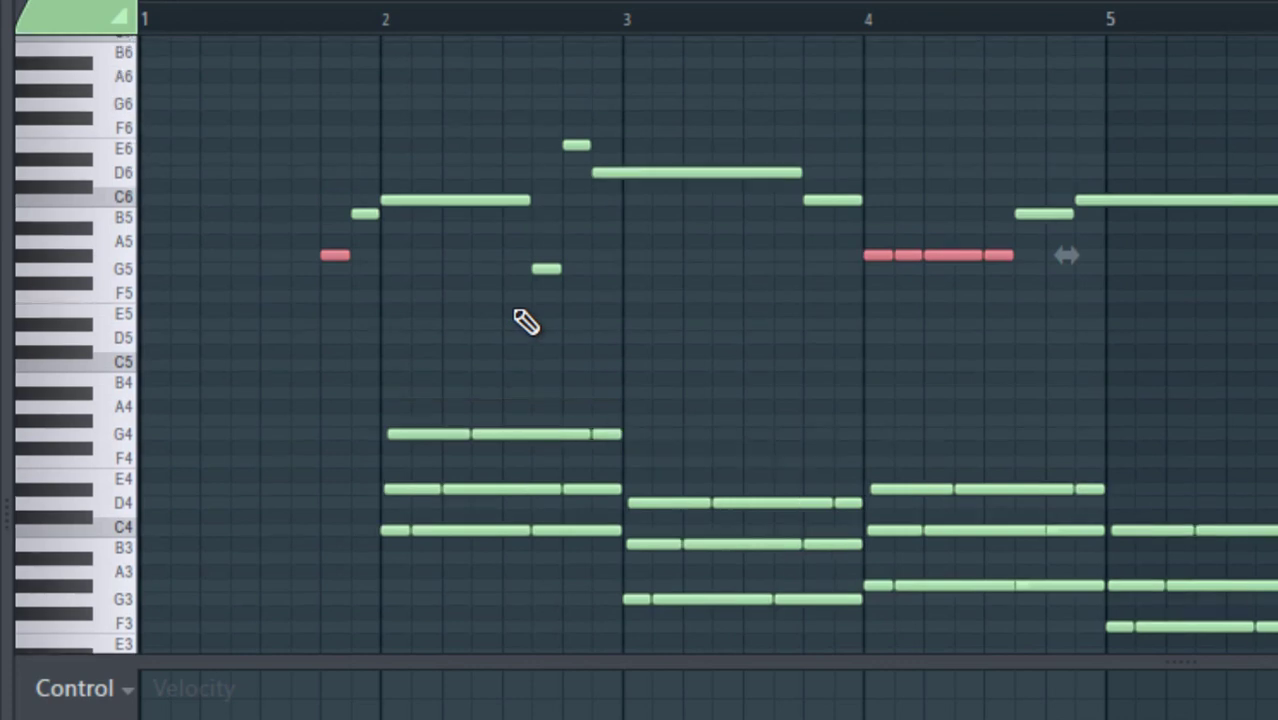
pyautogui.doubleClick(120, 222)
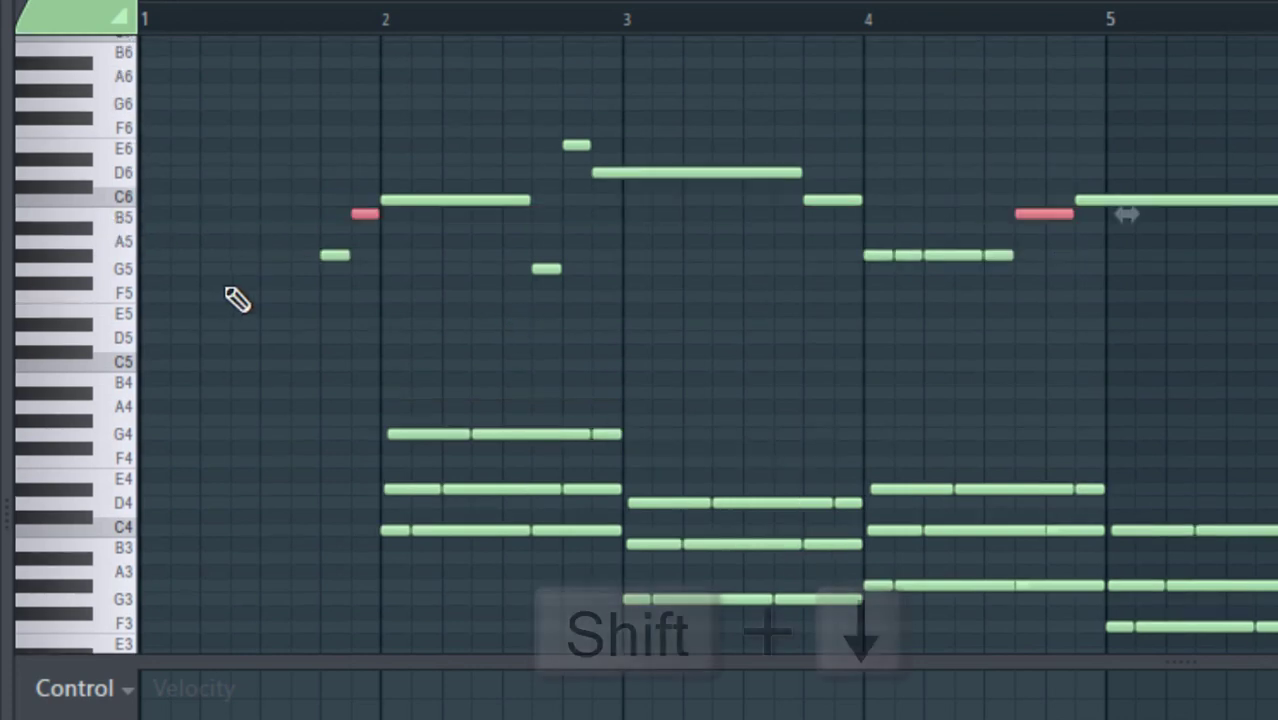
pyautogui.hotkey('shift', 'Down')
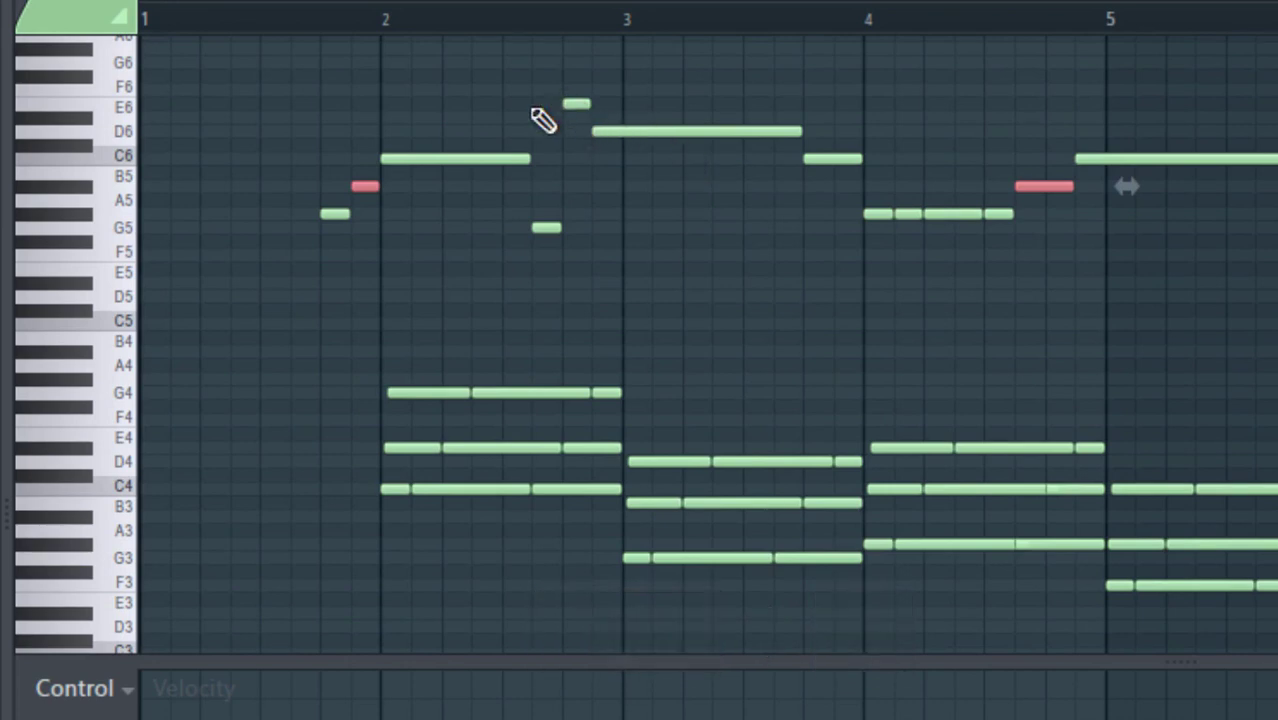
# Step: Lower the melody's E6 note by one semitone and play back the converted pattern
pyautogui.doubleClick(125, 107)
pyautogui.hotkey('shift', 'Down')
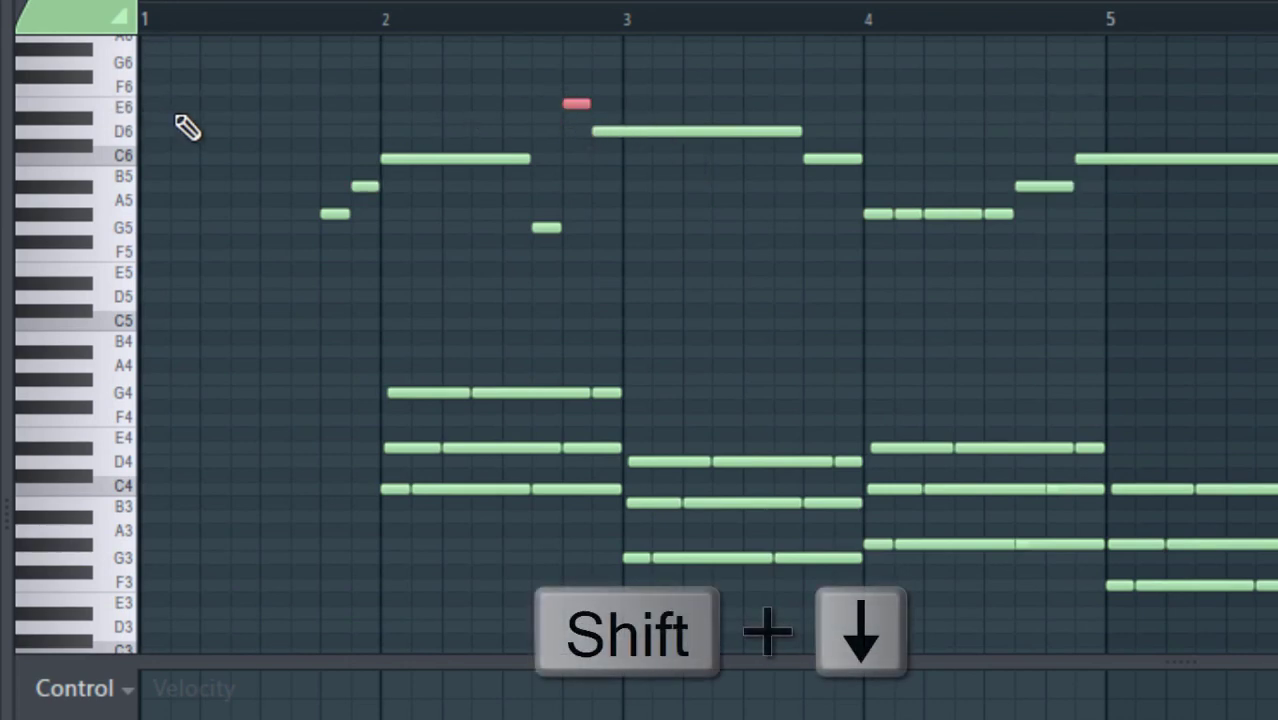
pyautogui.hotkey('shift', 'Down')
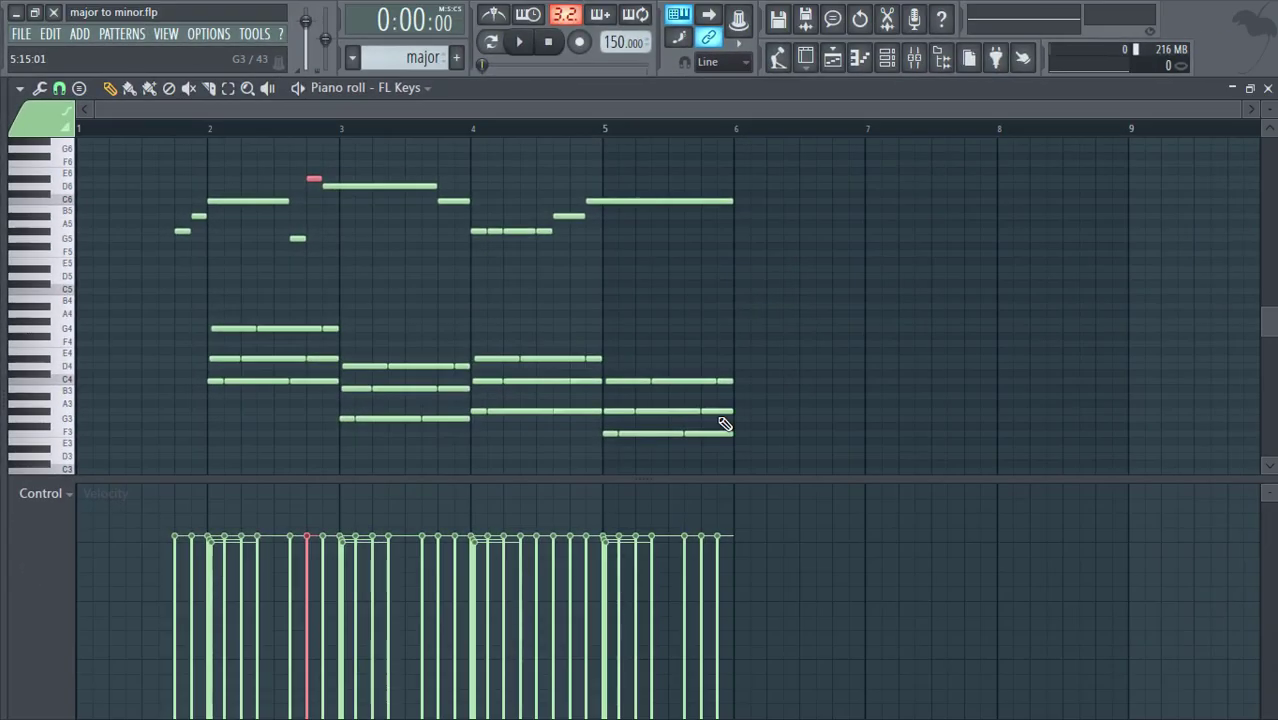
pyautogui.click(519, 41)
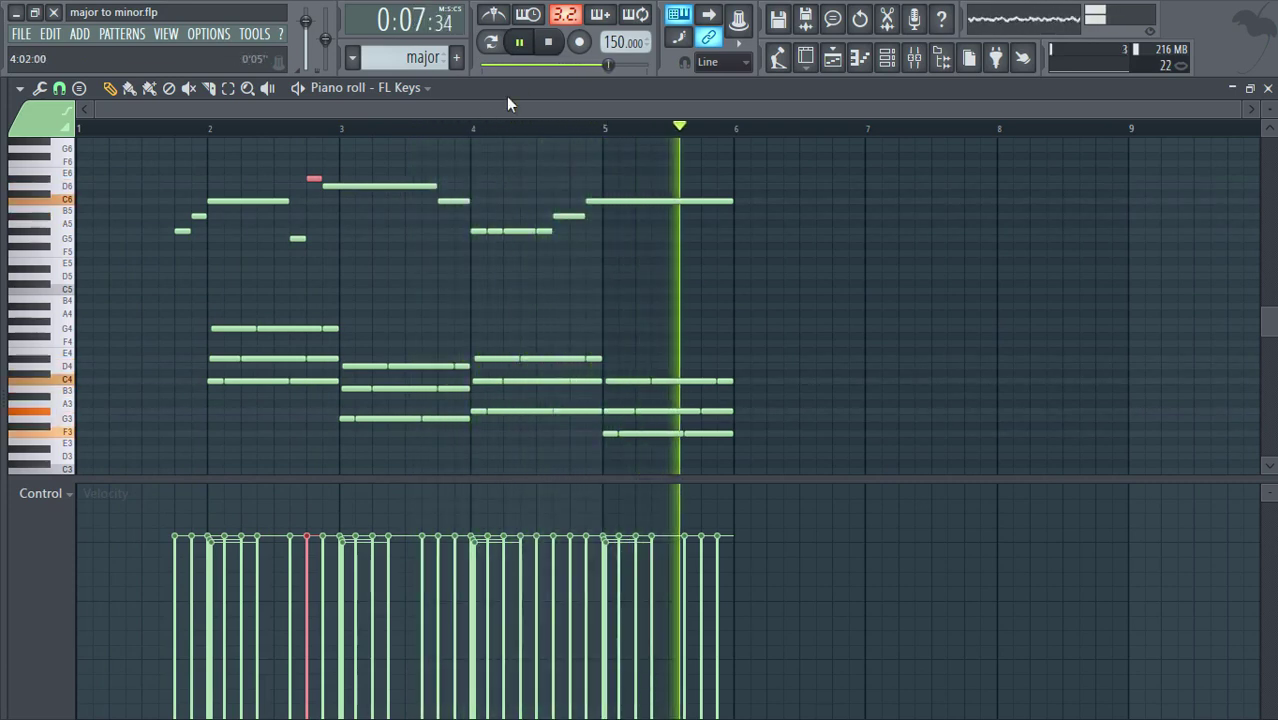
pyautogui.click(552, 45)
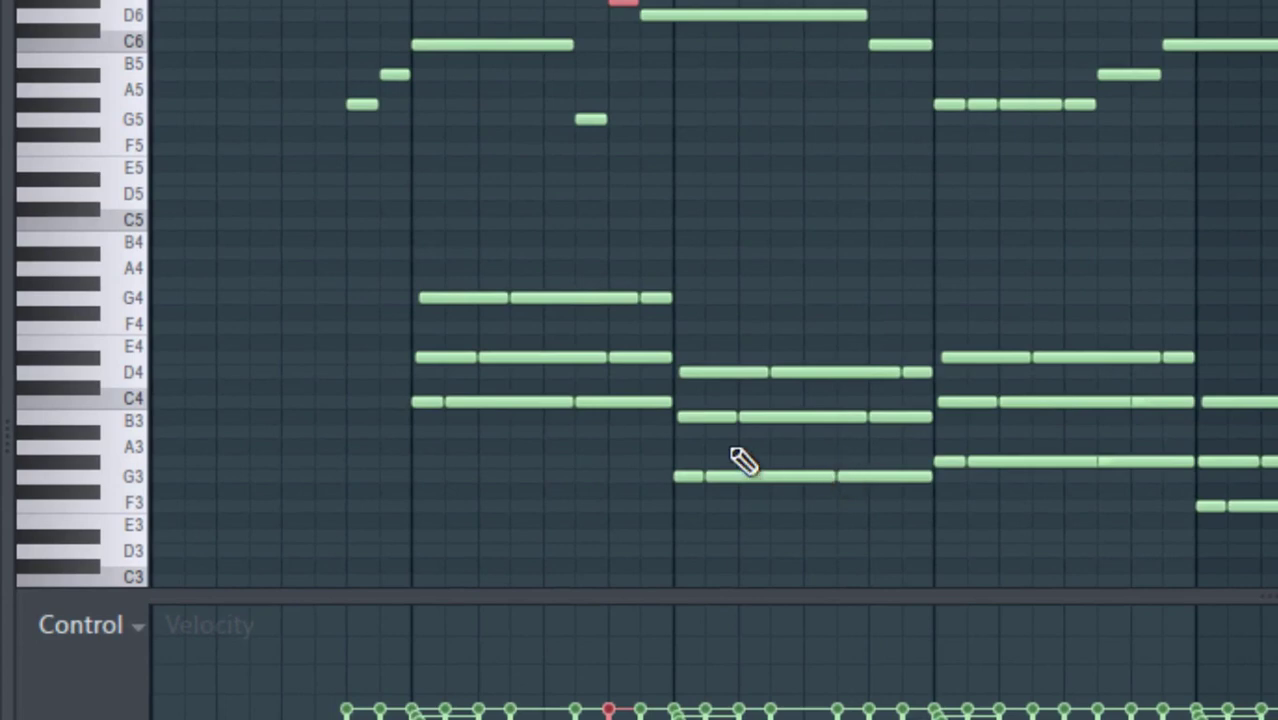
# Step: Lower all B3 notes in the second chord by one semitone, deselect them and play the pattern again
pyautogui.click(150, 422)
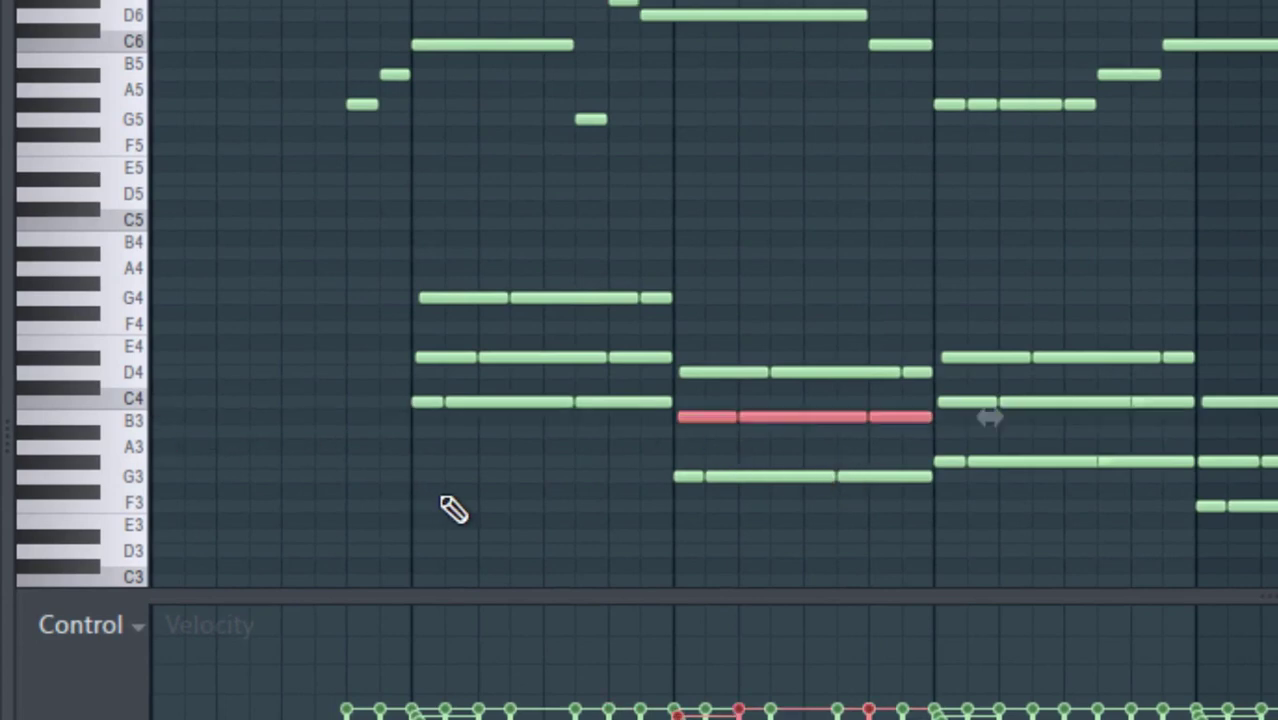
pyautogui.hotkey('shift', 'Down')
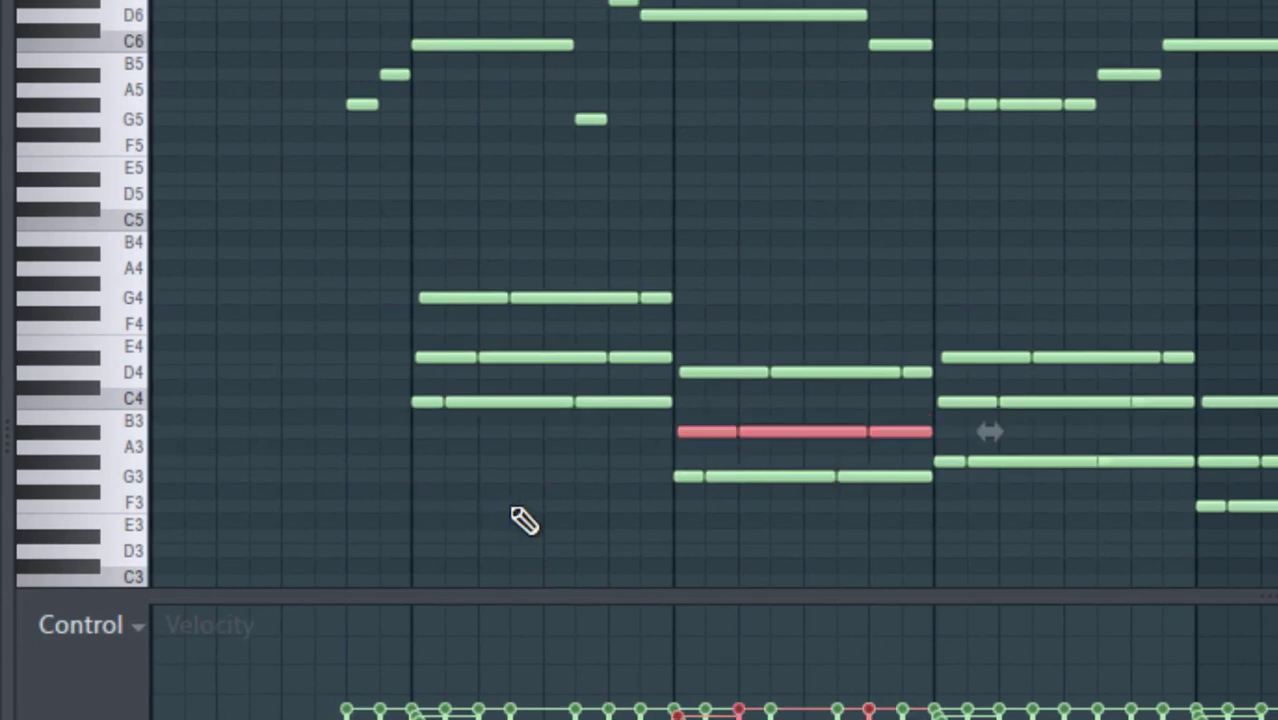
pyautogui.keyDown('ctrl'); pyautogui.click(928, 539); pyautogui.keyUp('ctrl')
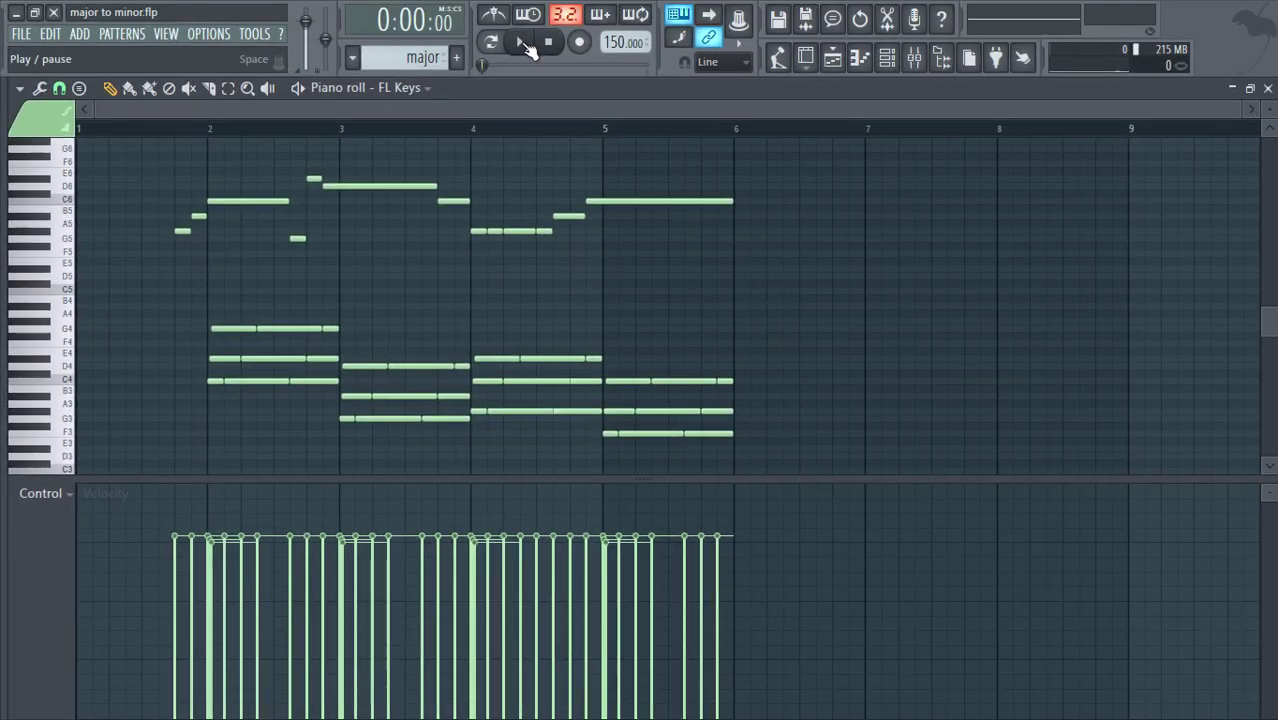
pyautogui.click(519, 41)
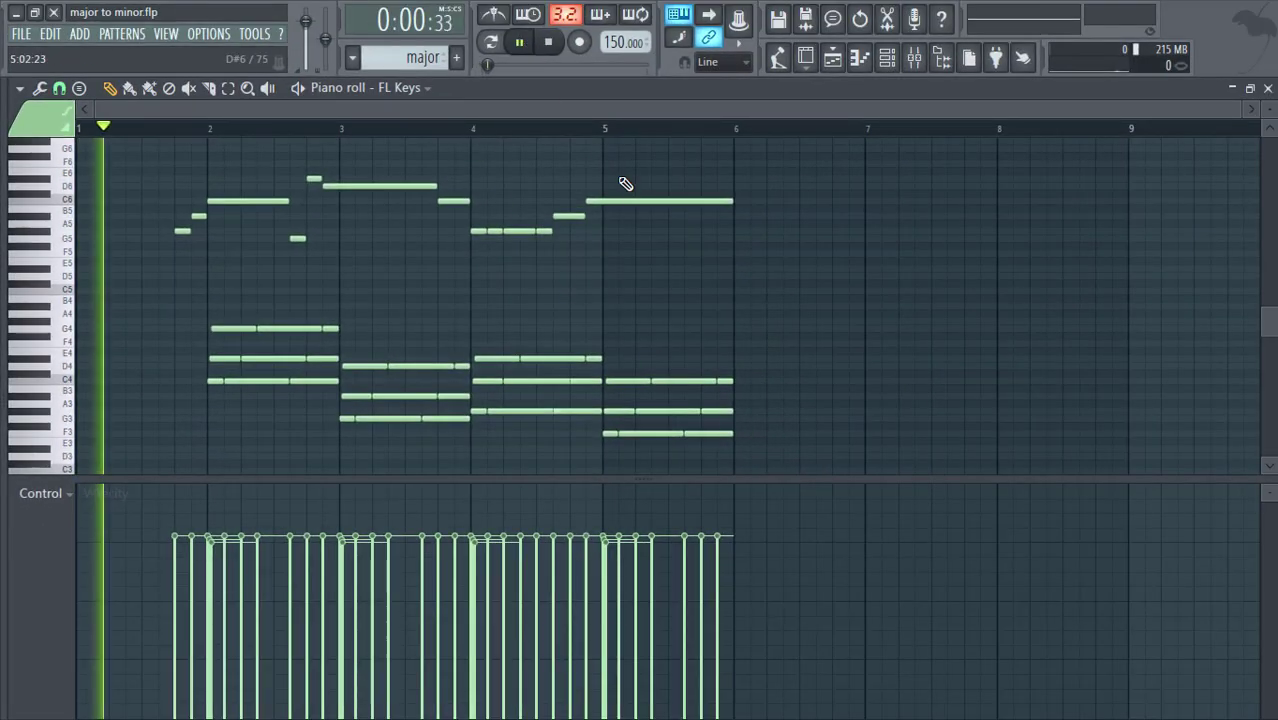
pyautogui.click(549, 43)
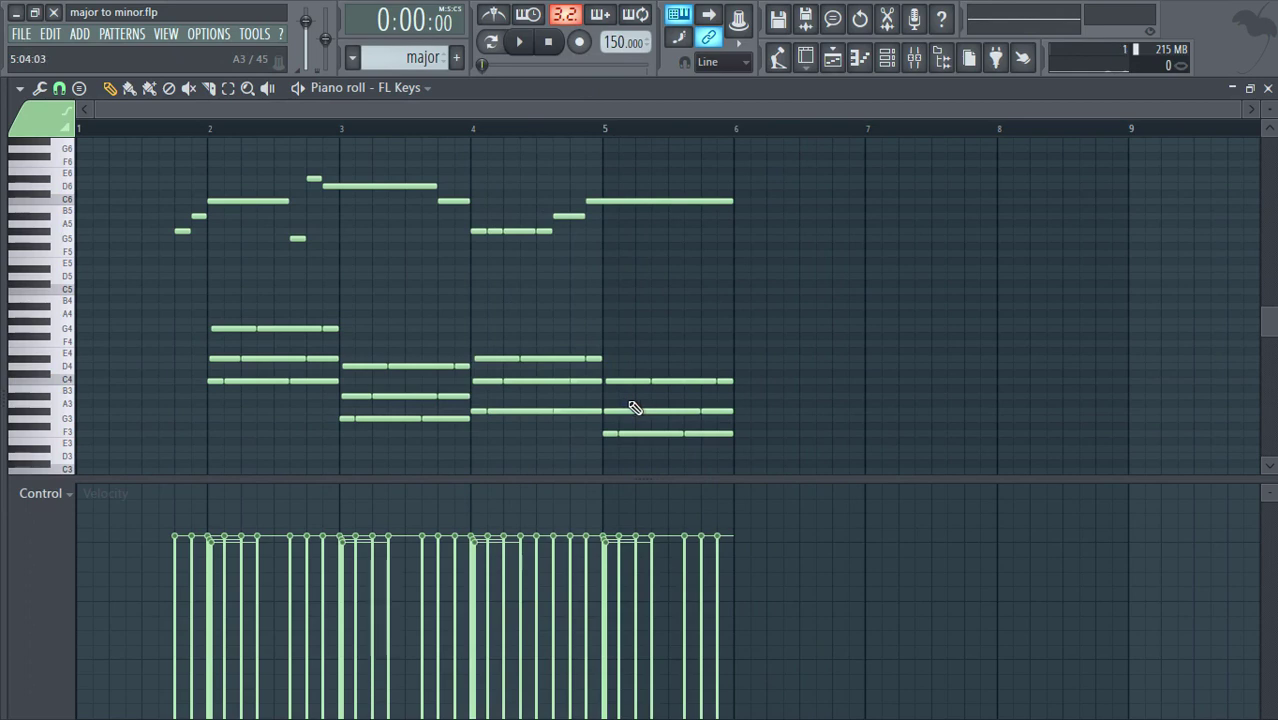
# Step: Return to the playlist, mute Track 1 with the major pattern and unmute Track 2 with the minor pattern
pyautogui.click(1267, 88)
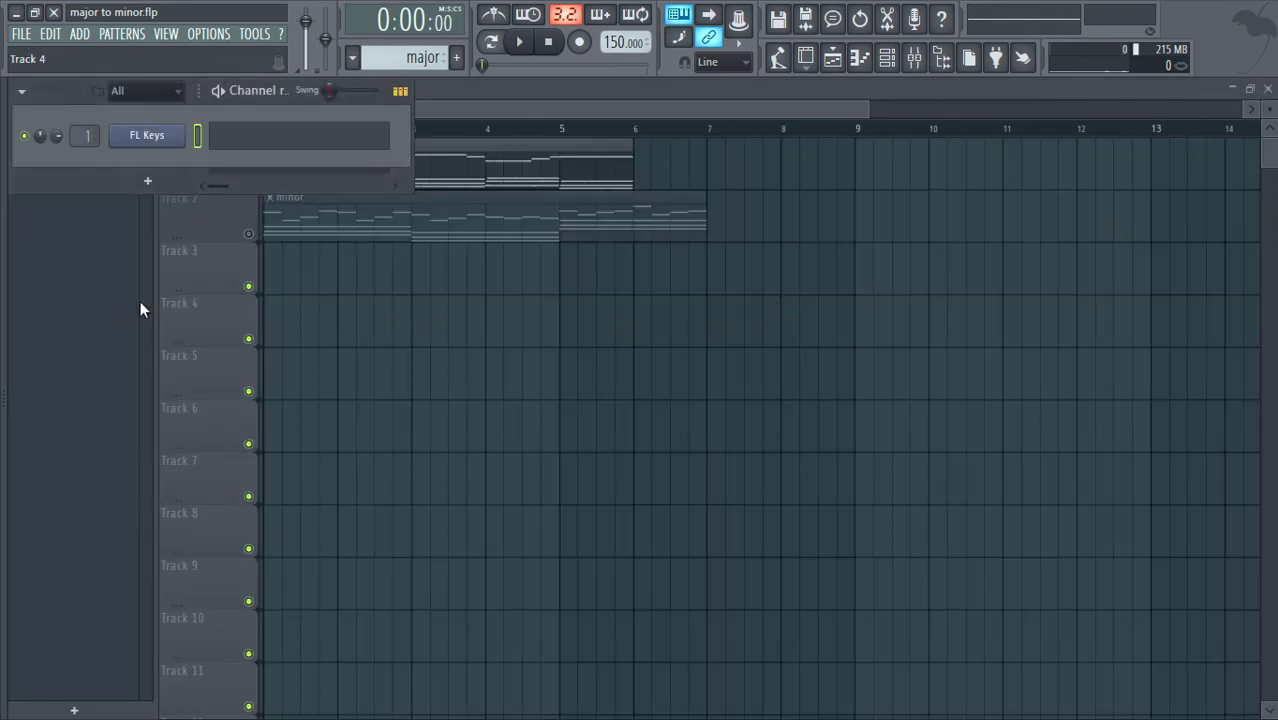
pyautogui.rightClick(214, 259)
pyautogui.click(211, 189)
pyautogui.click(249, 181)
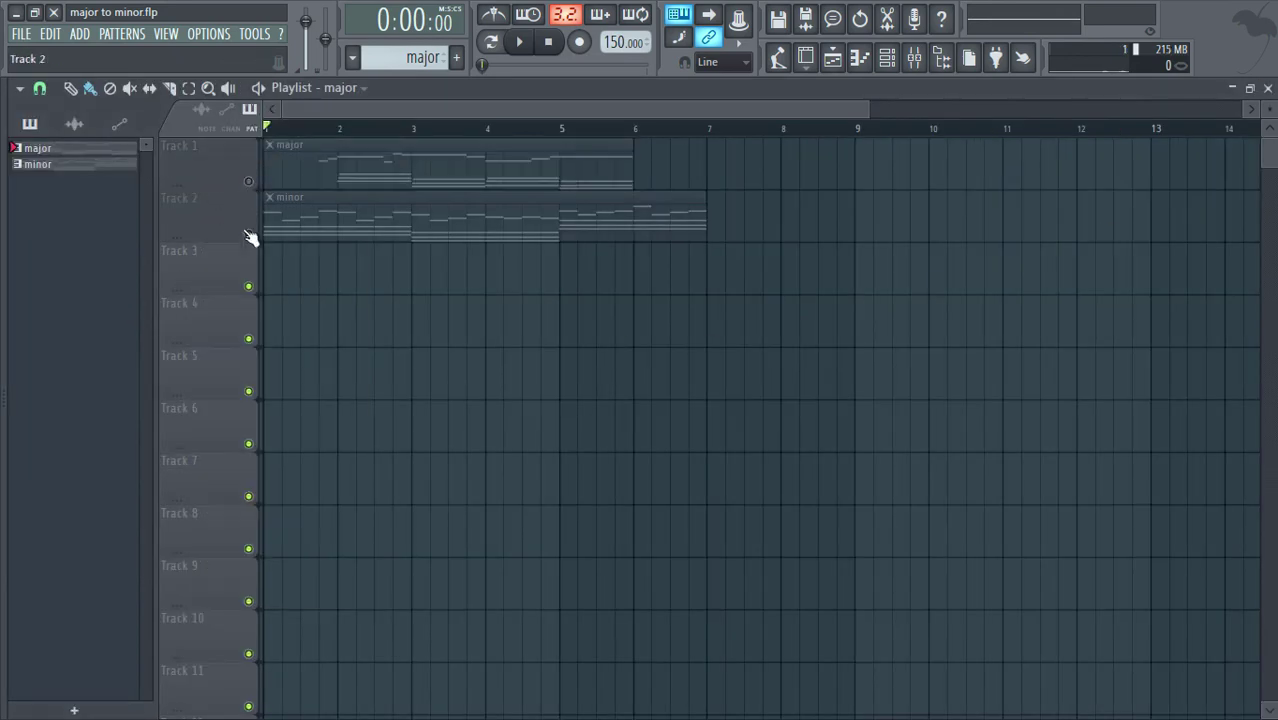
pyautogui.click(249, 234)
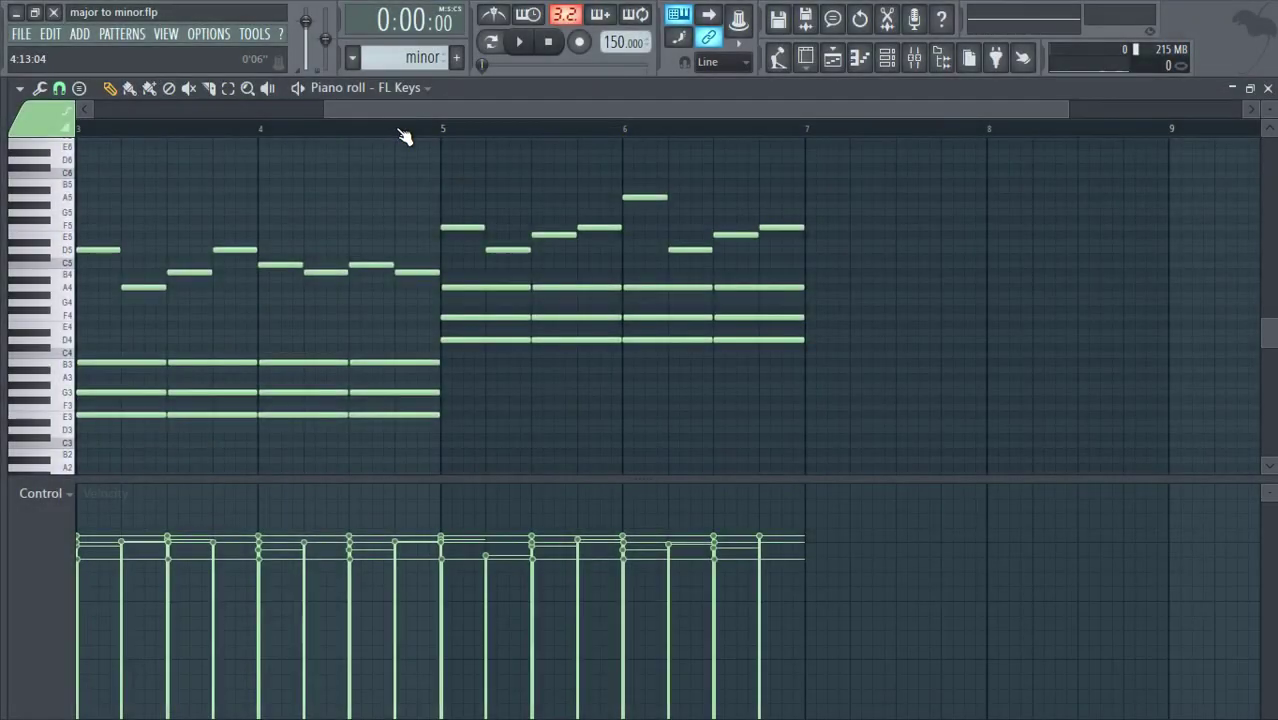
# Step: Set the scale highlighting to Major for the minor pattern, keeping root note C
pyautogui.click(20, 89)
pyautogui.moveTo(78, 205)
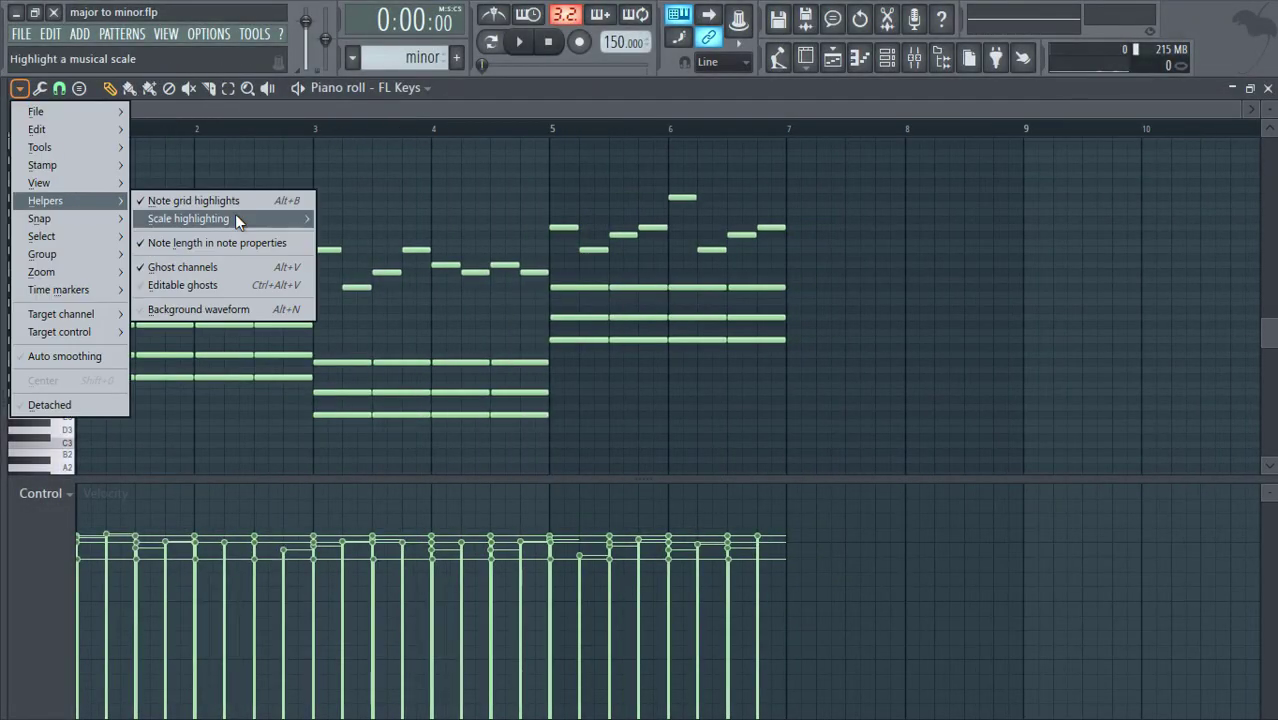
pyautogui.moveTo(237, 221)
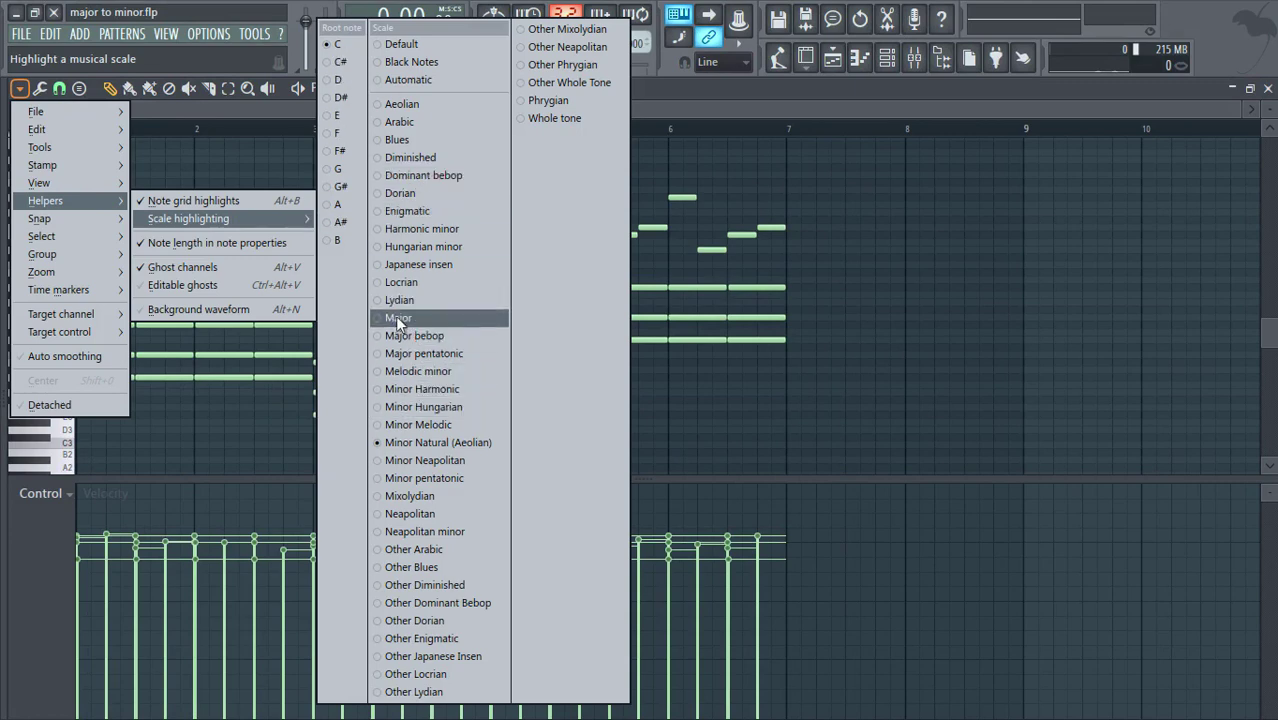
pyautogui.click(398, 318)
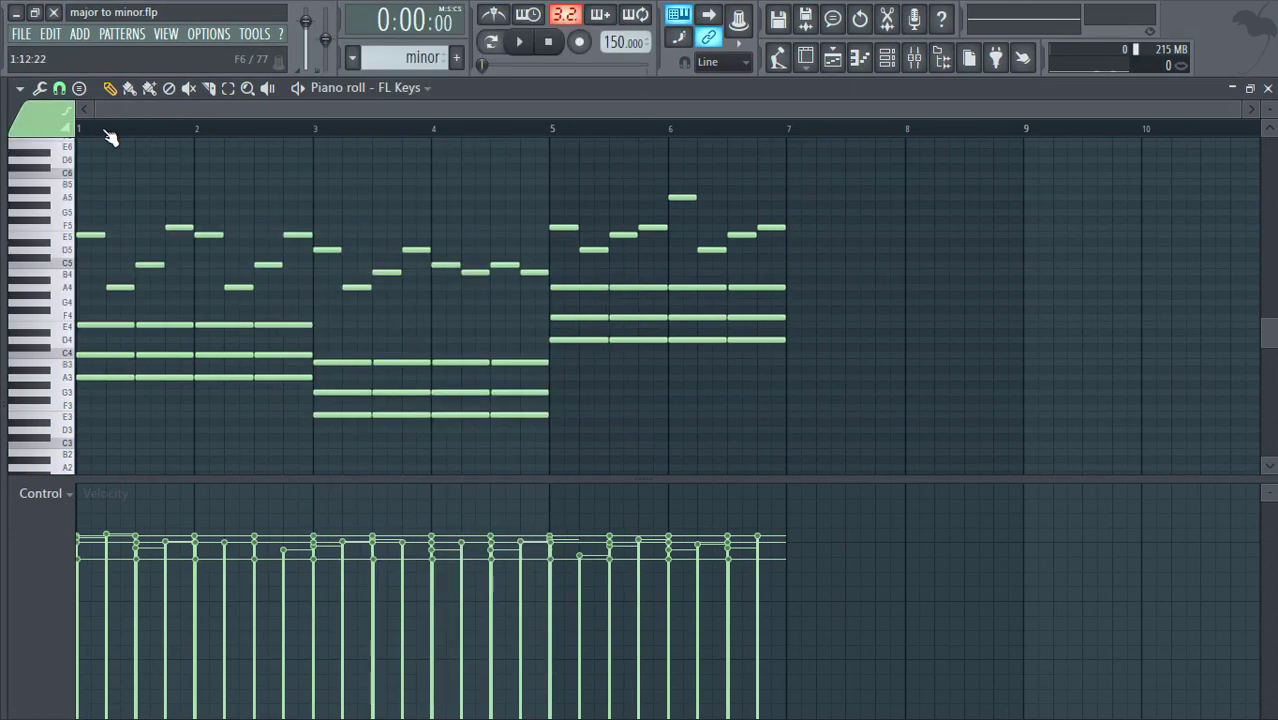
# Step: Examine the note names of the minor pattern's chords and of the melody above them
pyautogui.scroll(3, 93, 136)
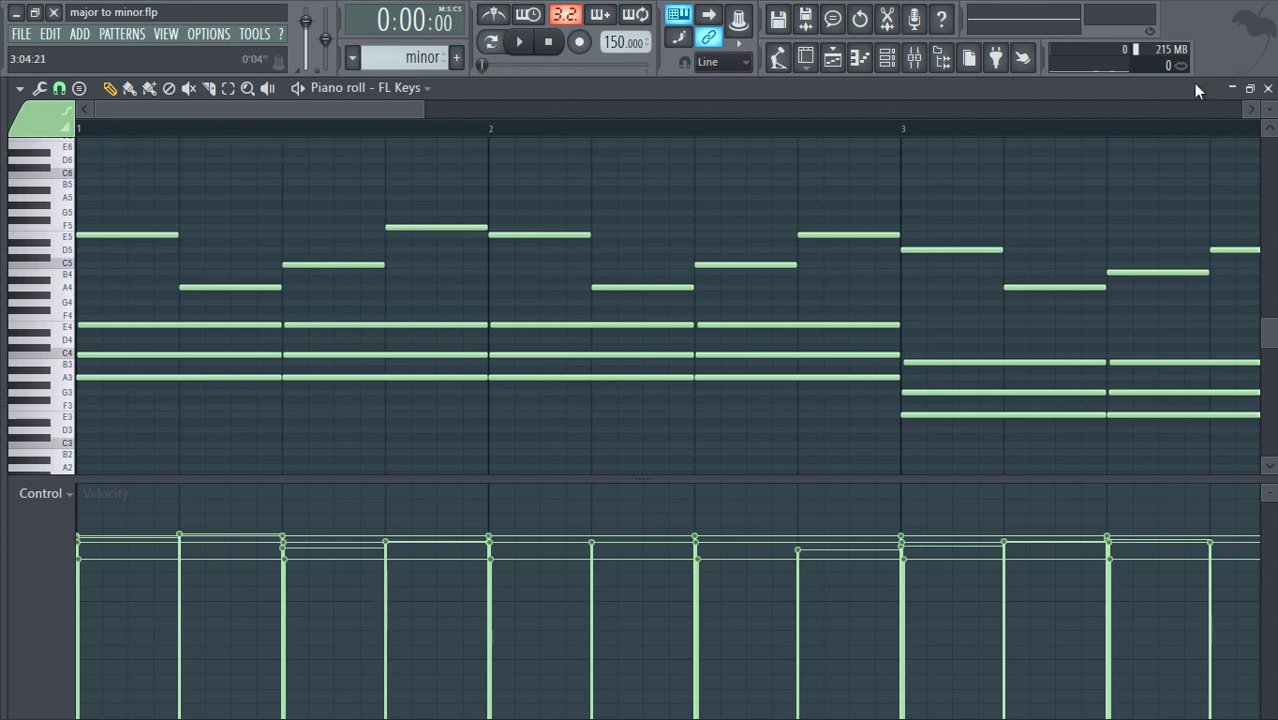
pyautogui.moveTo(1268, 108); pyautogui.dragTo(1251, 111)
pyautogui.scroll(-3, 1056, 239)
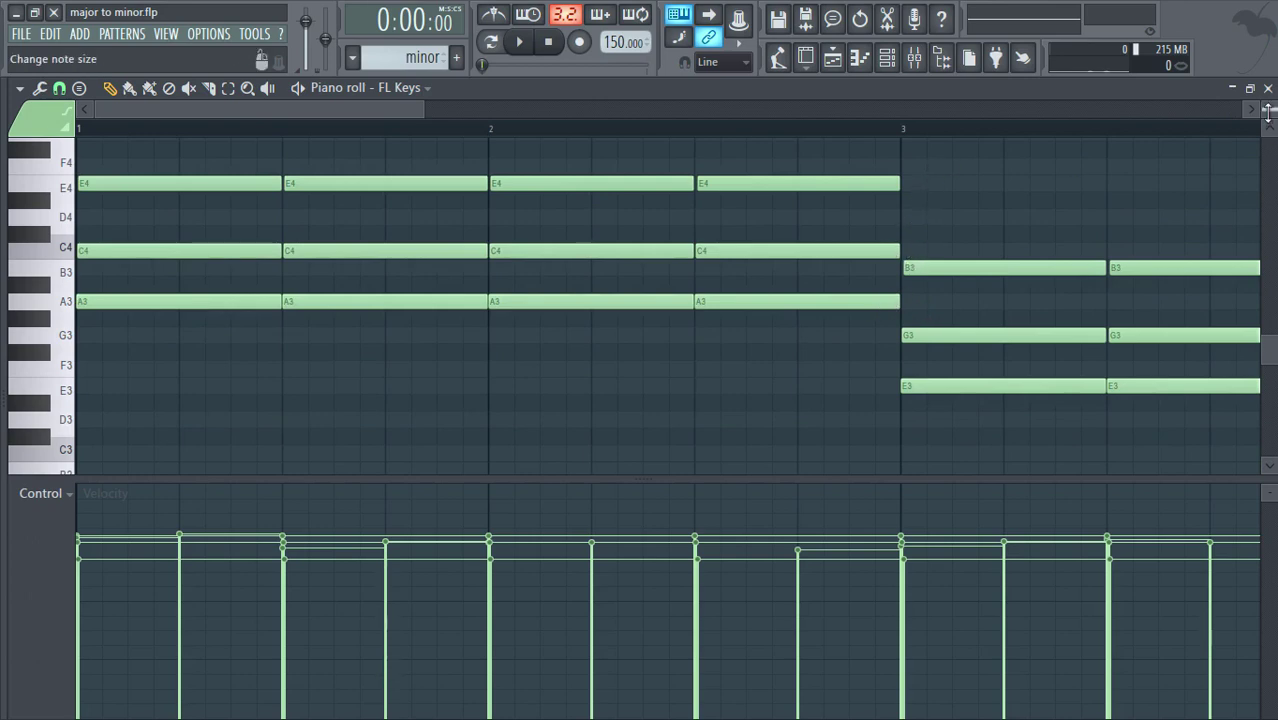
pyautogui.moveTo(1268, 109); pyautogui.dragTo(1265, 110)
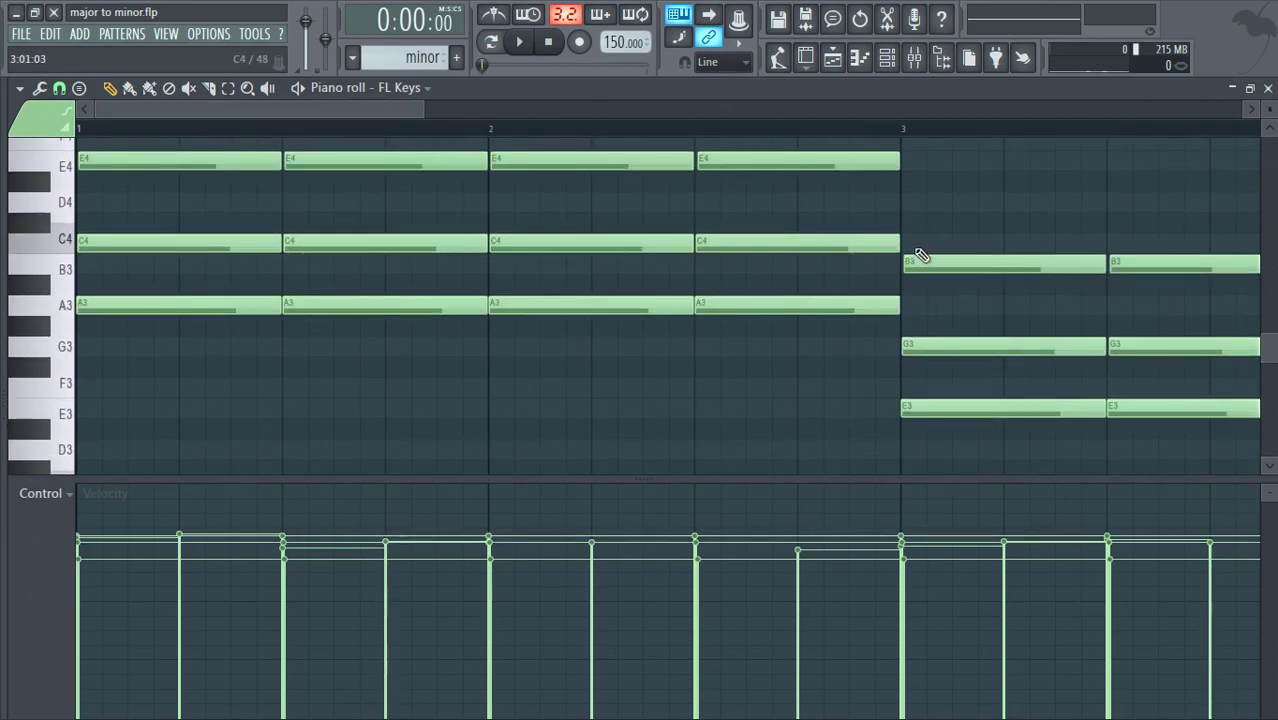
pyautogui.scroll(1, 895, 265)
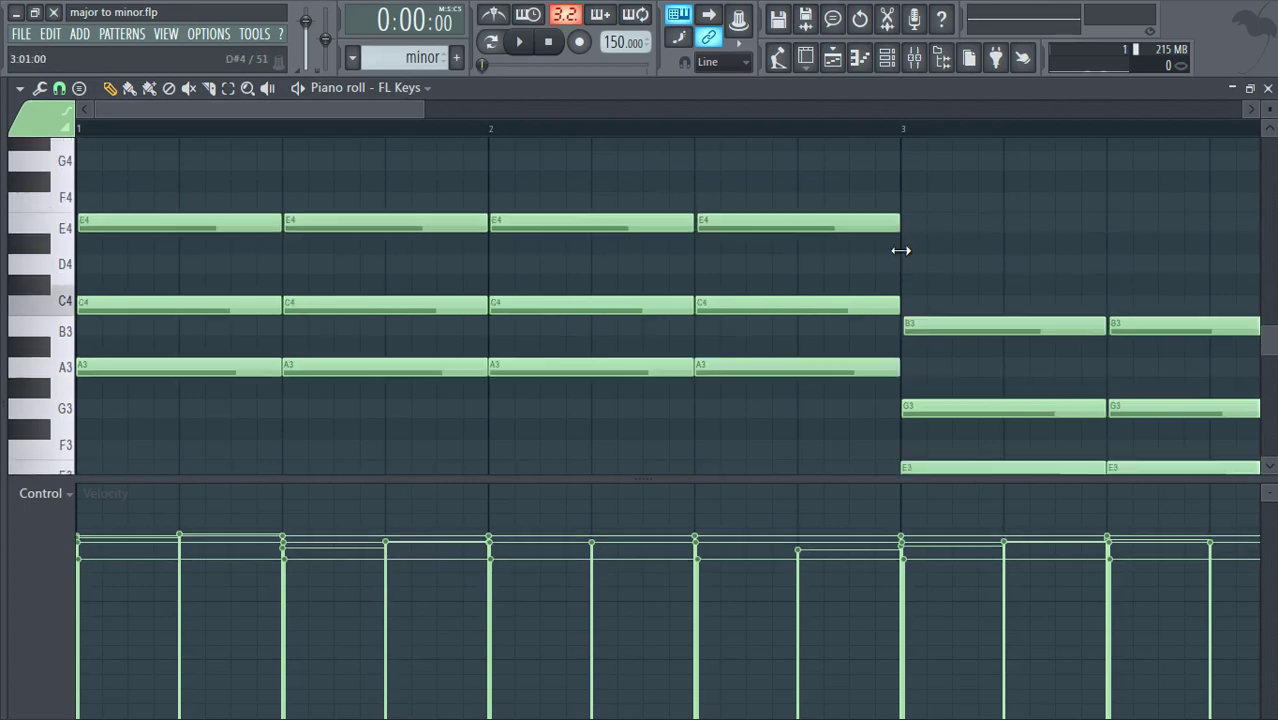
pyautogui.scroll(3, 885, 224)
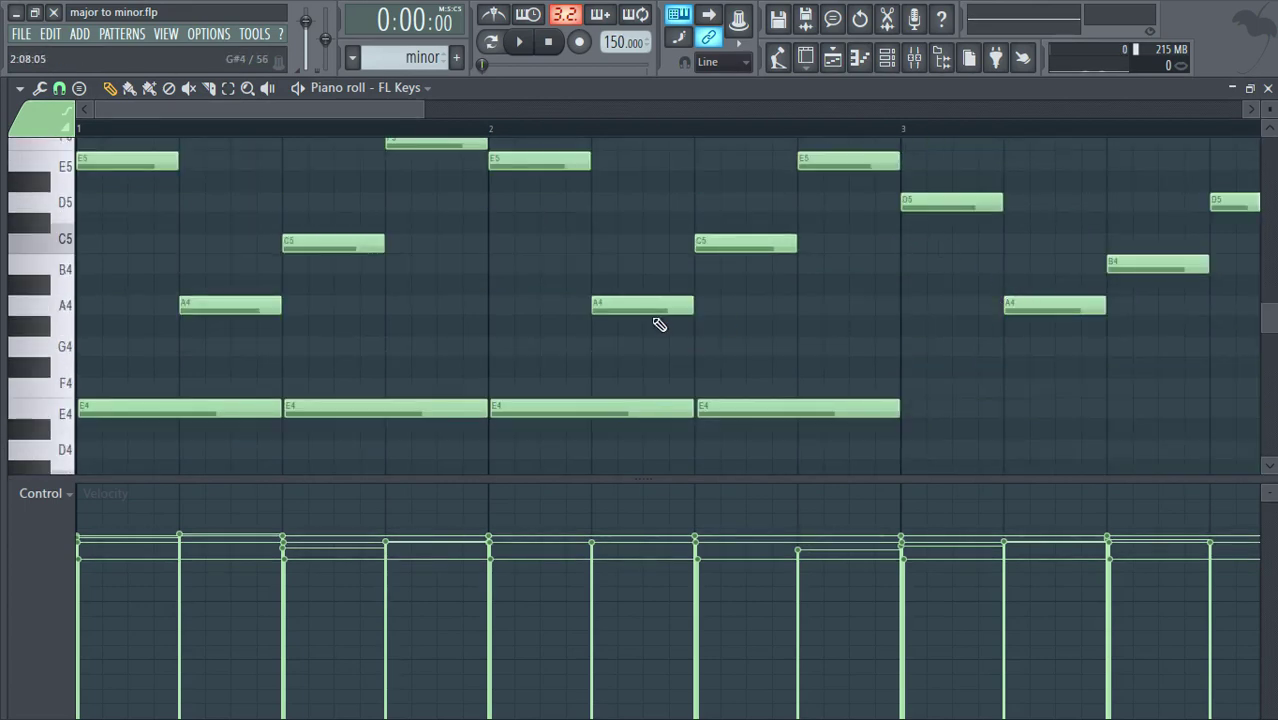
pyautogui.scroll(1, 752, 251)
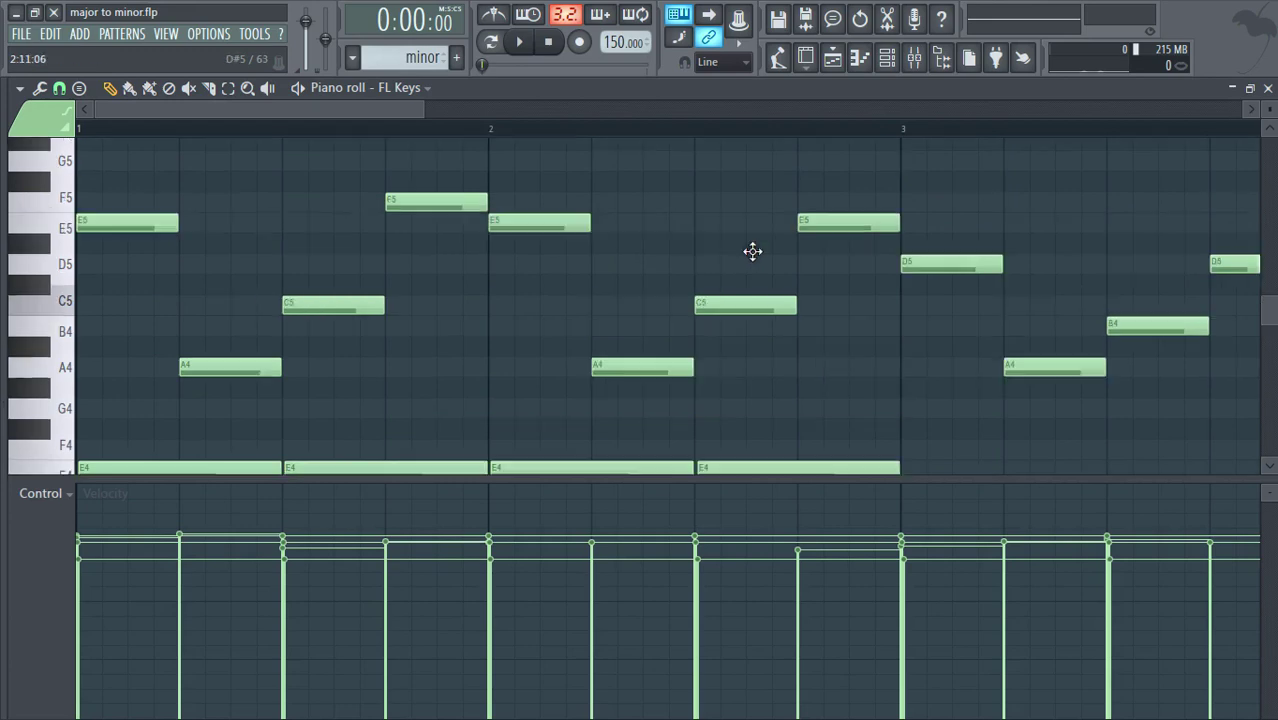
pyautogui.scroll(1, 487, 244)
pyautogui.scroll(-1, 565, 140)
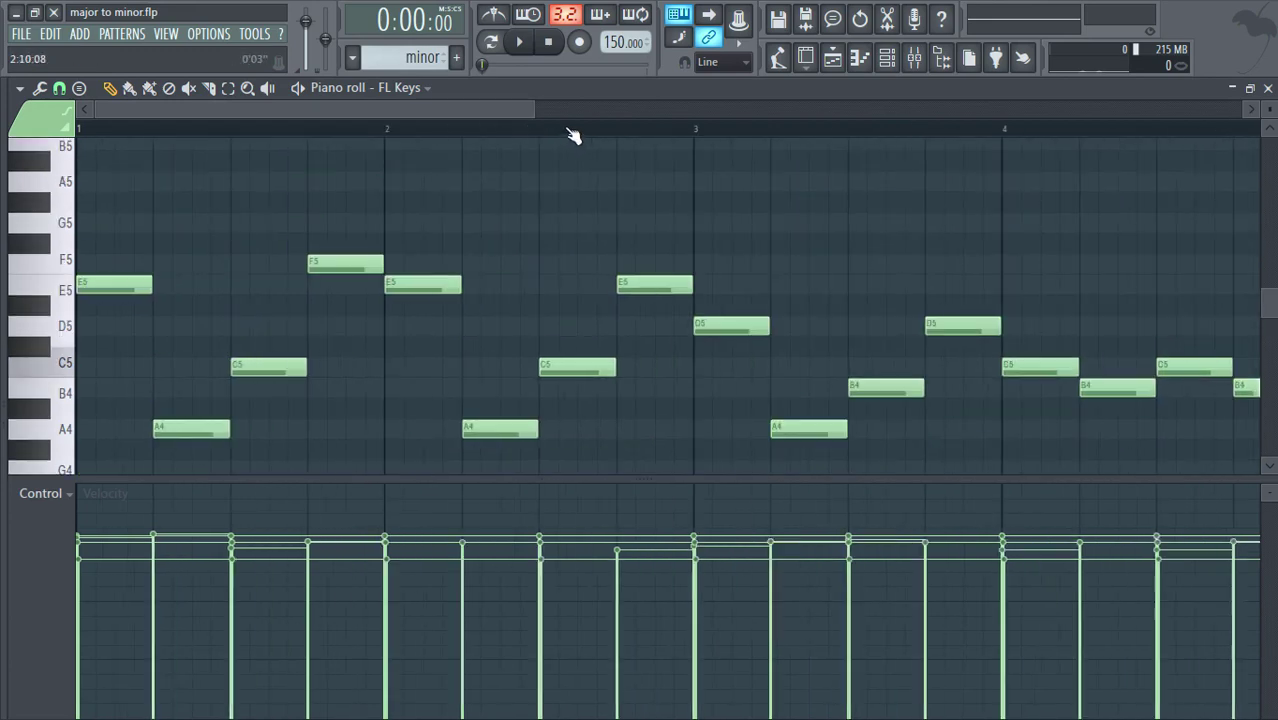
# Step: Show the whole minor pattern and play it back from the start, stopping when it has been heard
pyautogui.keyDown('ctrl'); pyautogui.rightClick(854, 144); pyautogui.keyUp('ctrl')
pyautogui.click(520, 43)
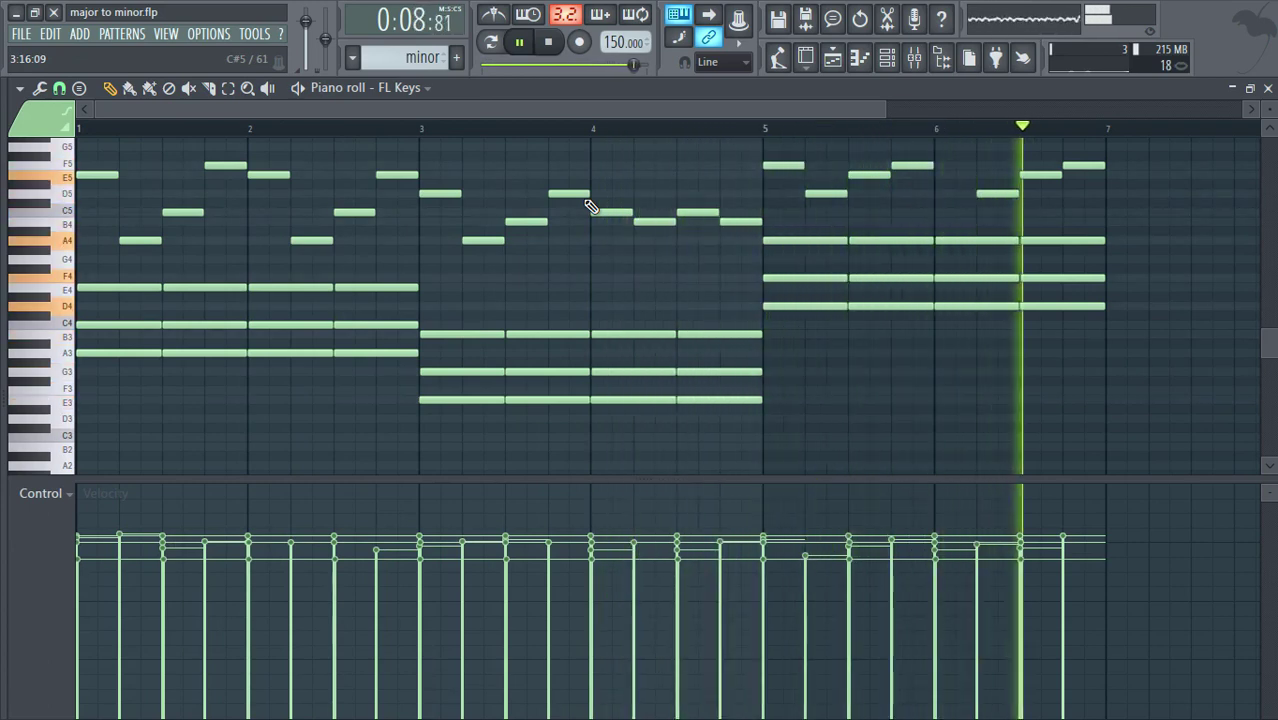
pyautogui.click(552, 43)
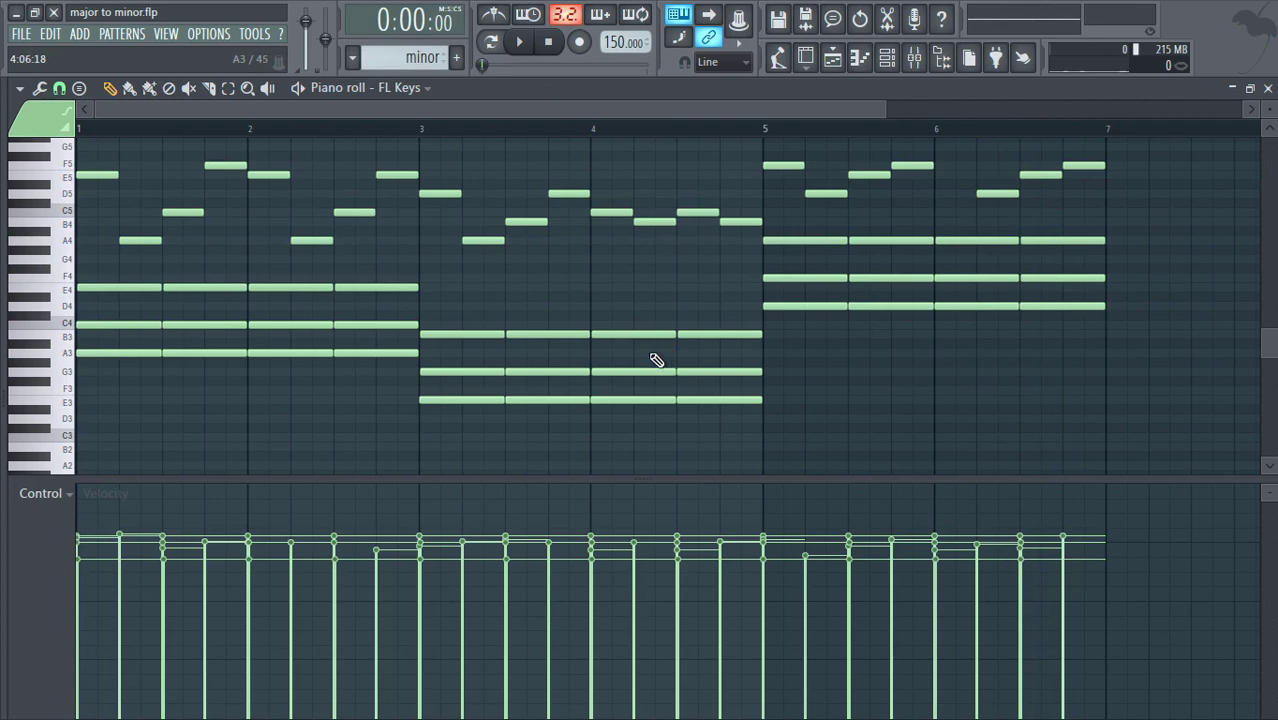
pyautogui.click(20, 89)
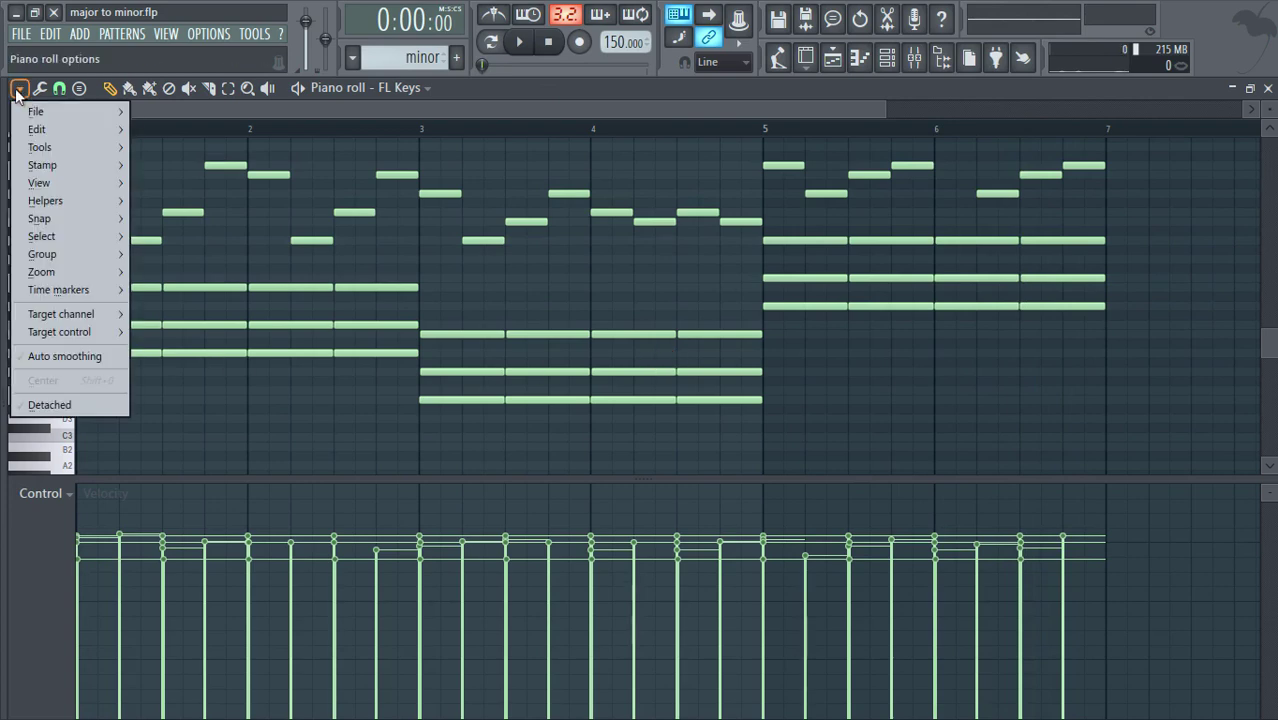
pyautogui.moveTo(76, 205)
pyautogui.moveTo(163, 218)
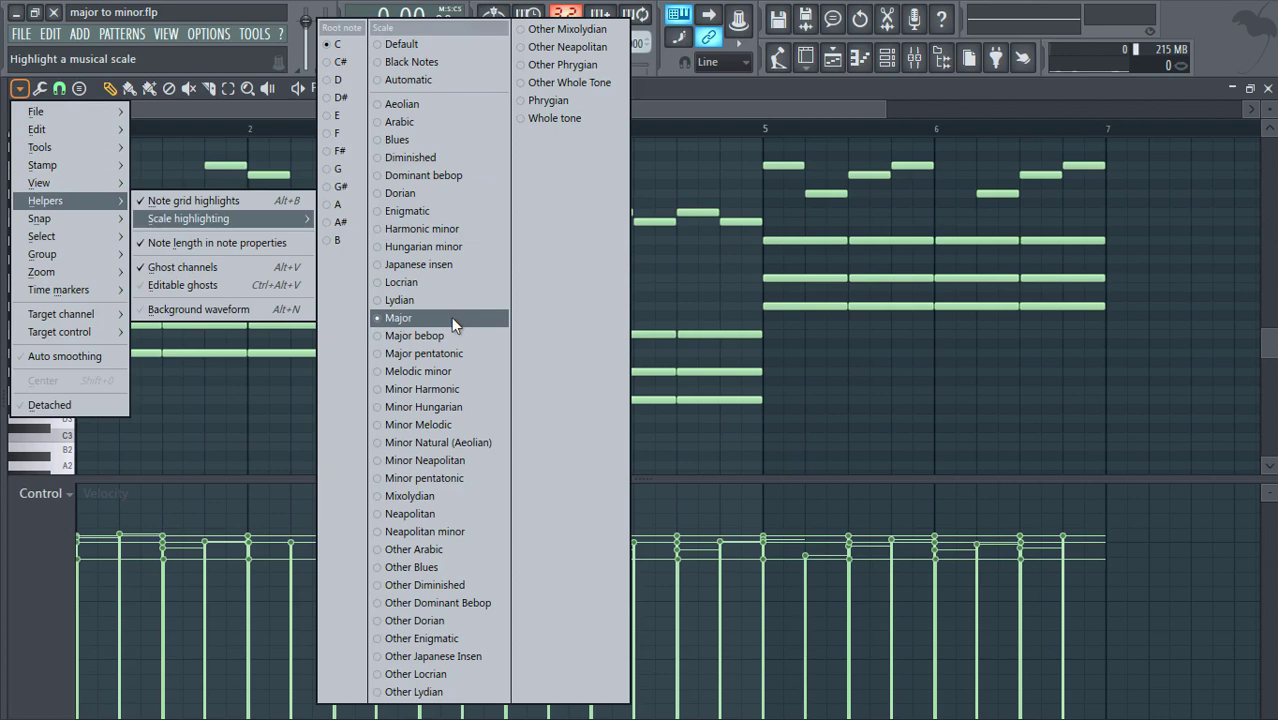
pyautogui.rightClick(812, 388)
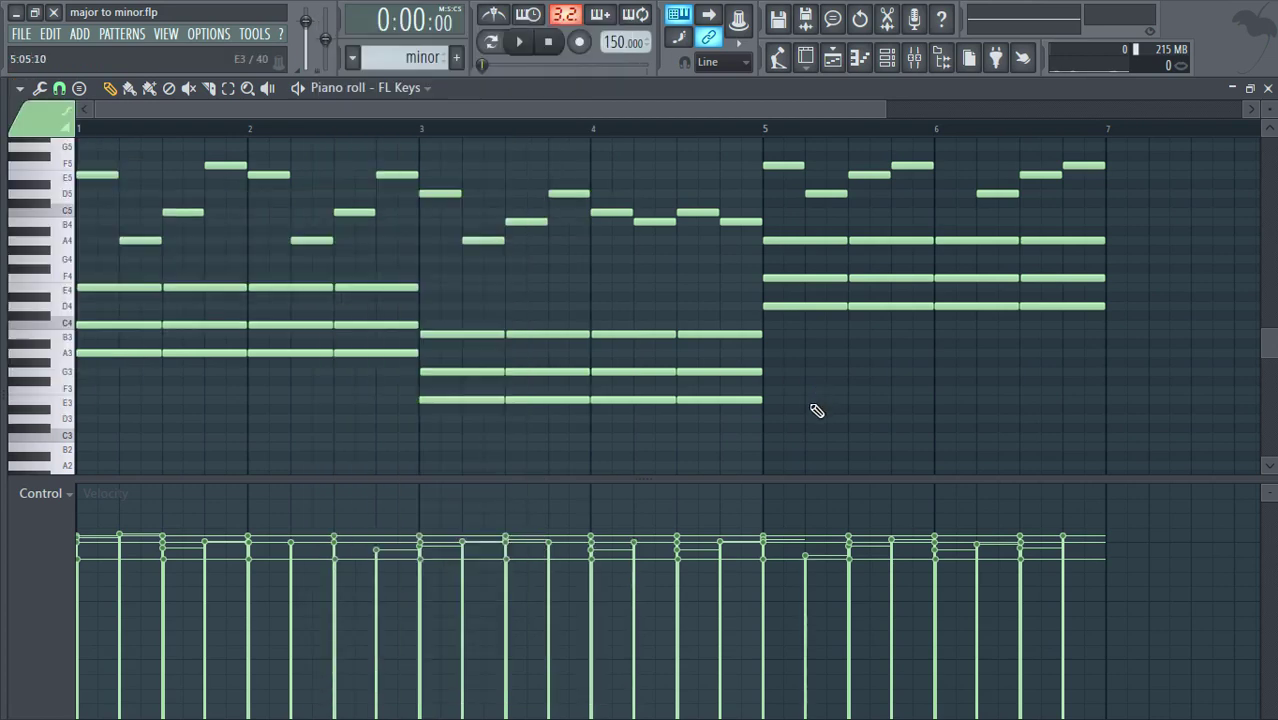
# Step: Set the piano roll's scale highlighting to root note A and Minor Natural (Aeolian) for the minor pattern
pyautogui.scroll(3, 812, 405)
pyautogui.scroll(-2, 812, 406)
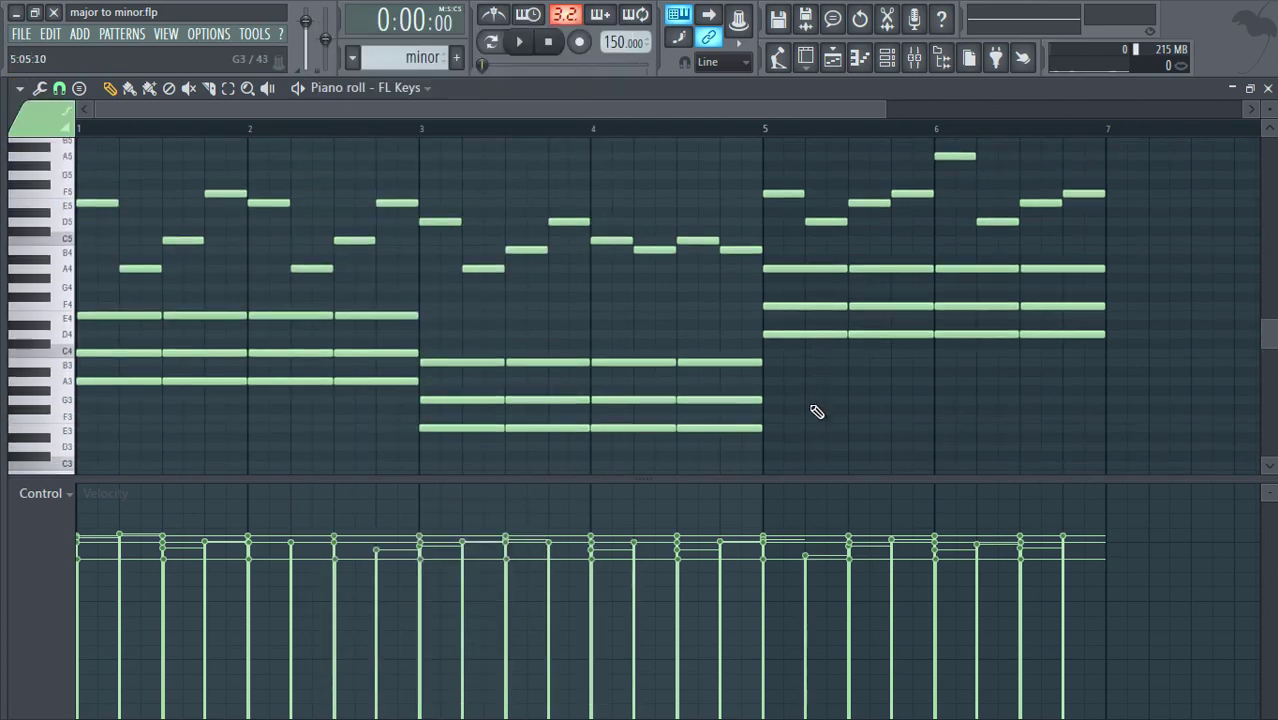
pyautogui.click(19, 88)
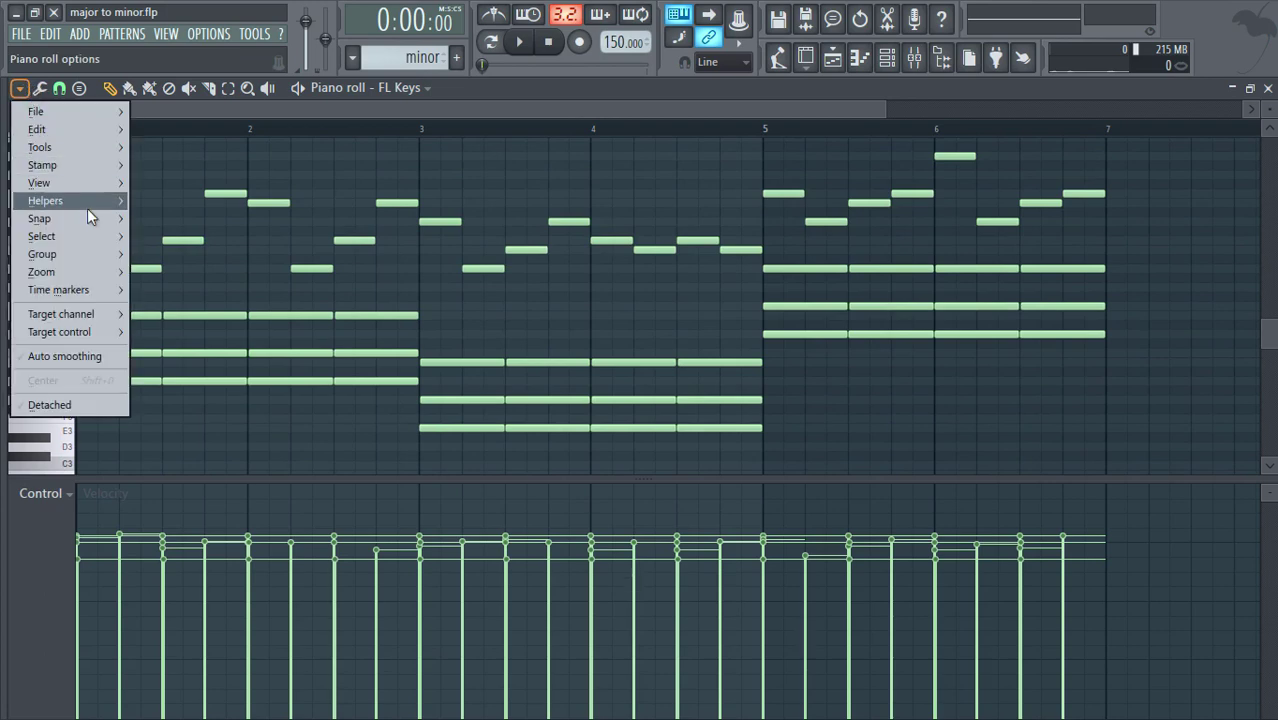
pyautogui.moveTo(93, 208)
pyautogui.moveTo(219, 220)
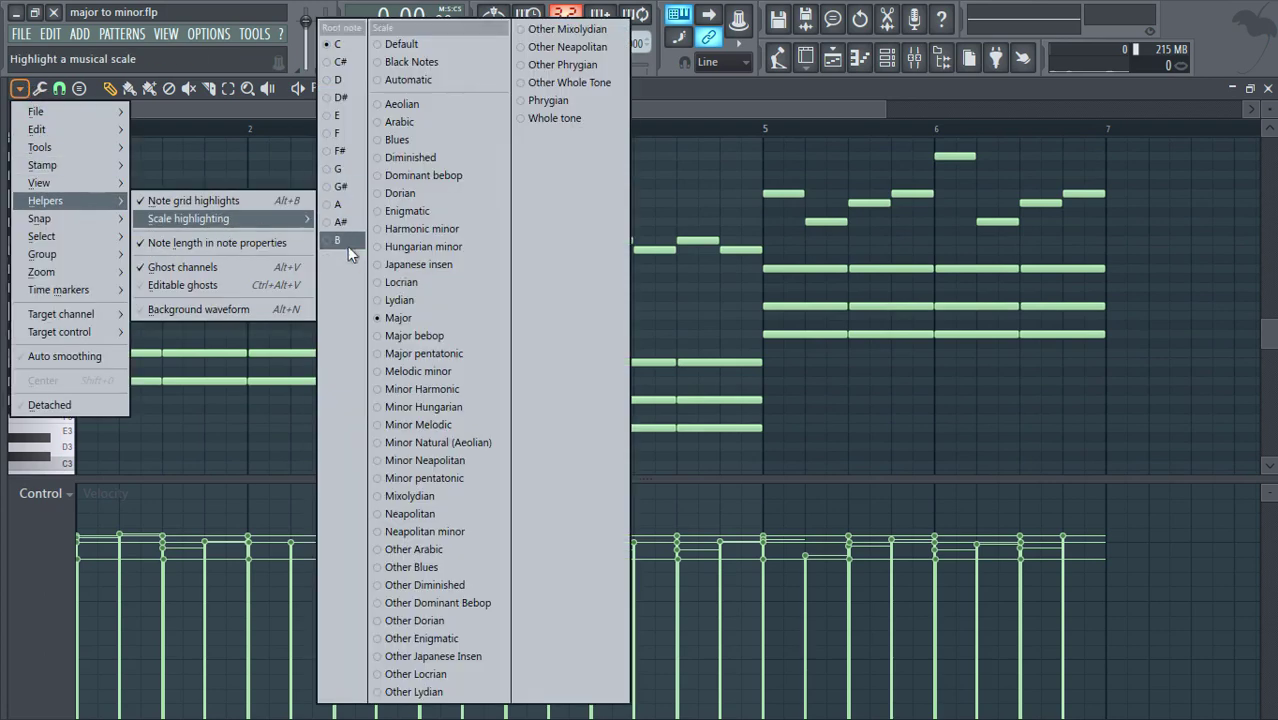
pyautogui.click(345, 201)
pyautogui.click(19, 88)
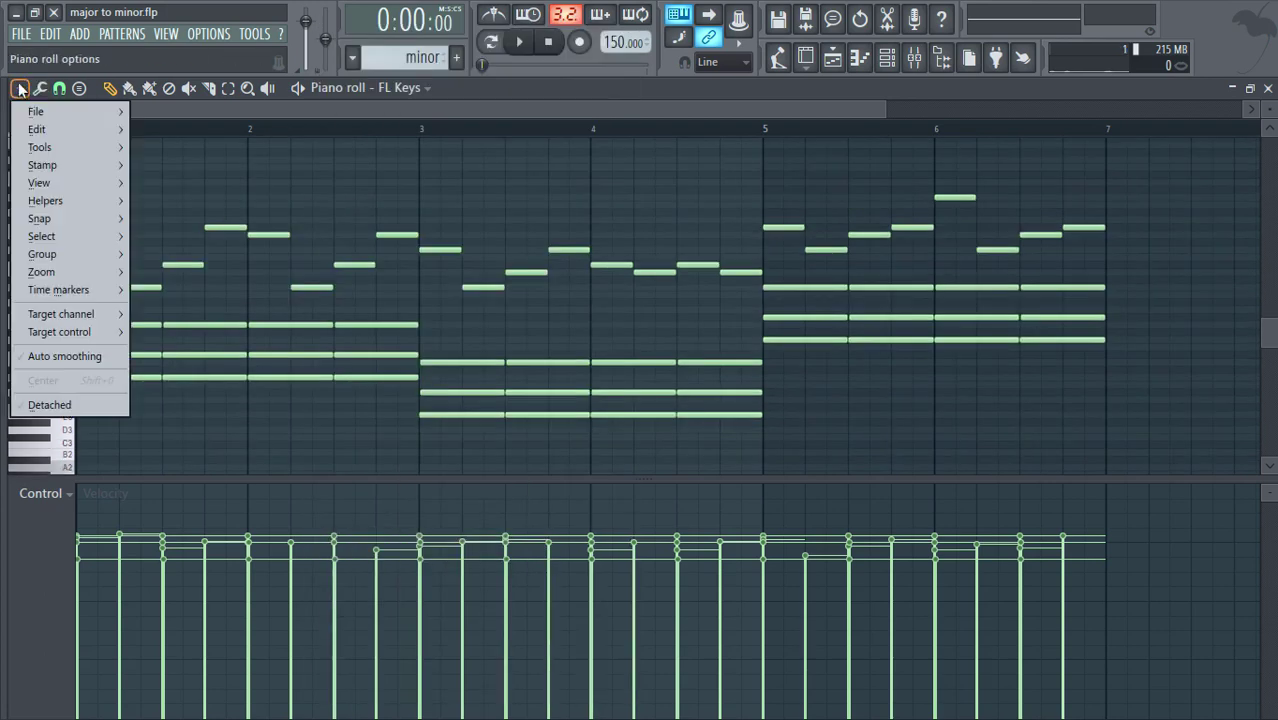
pyautogui.moveTo(95, 200)
pyautogui.moveTo(234, 218)
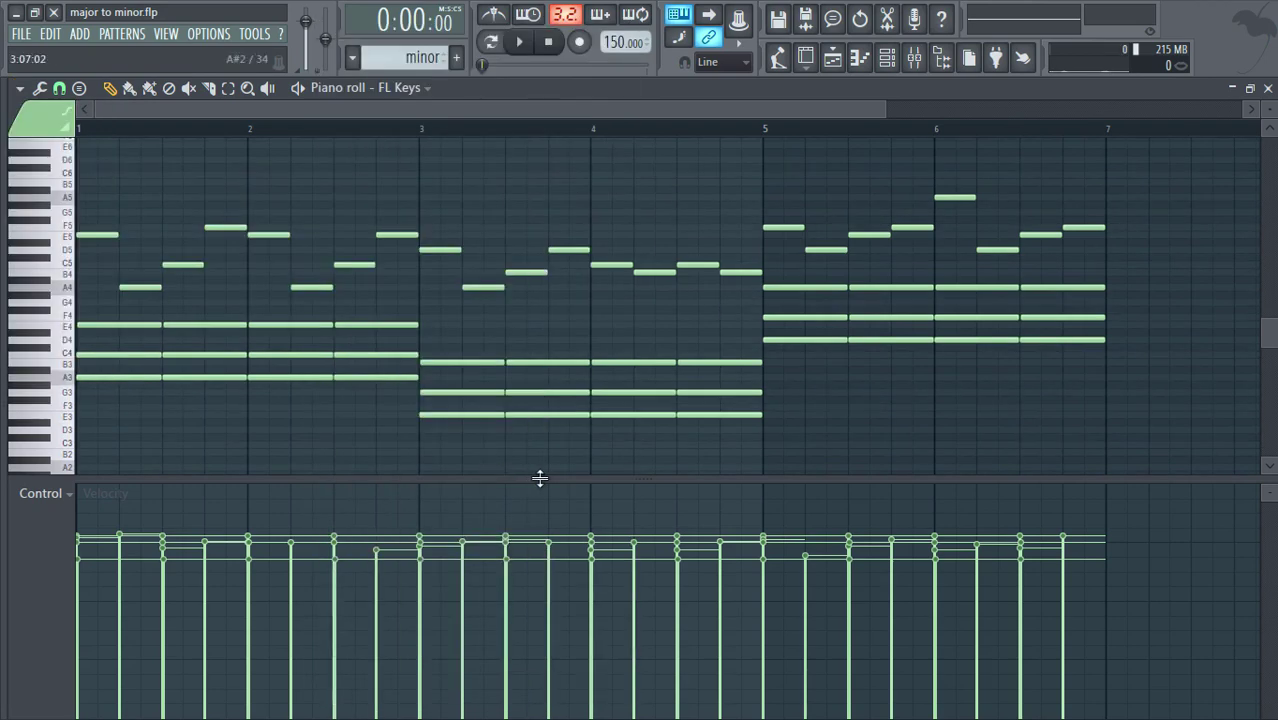
pyautogui.click(471, 443)
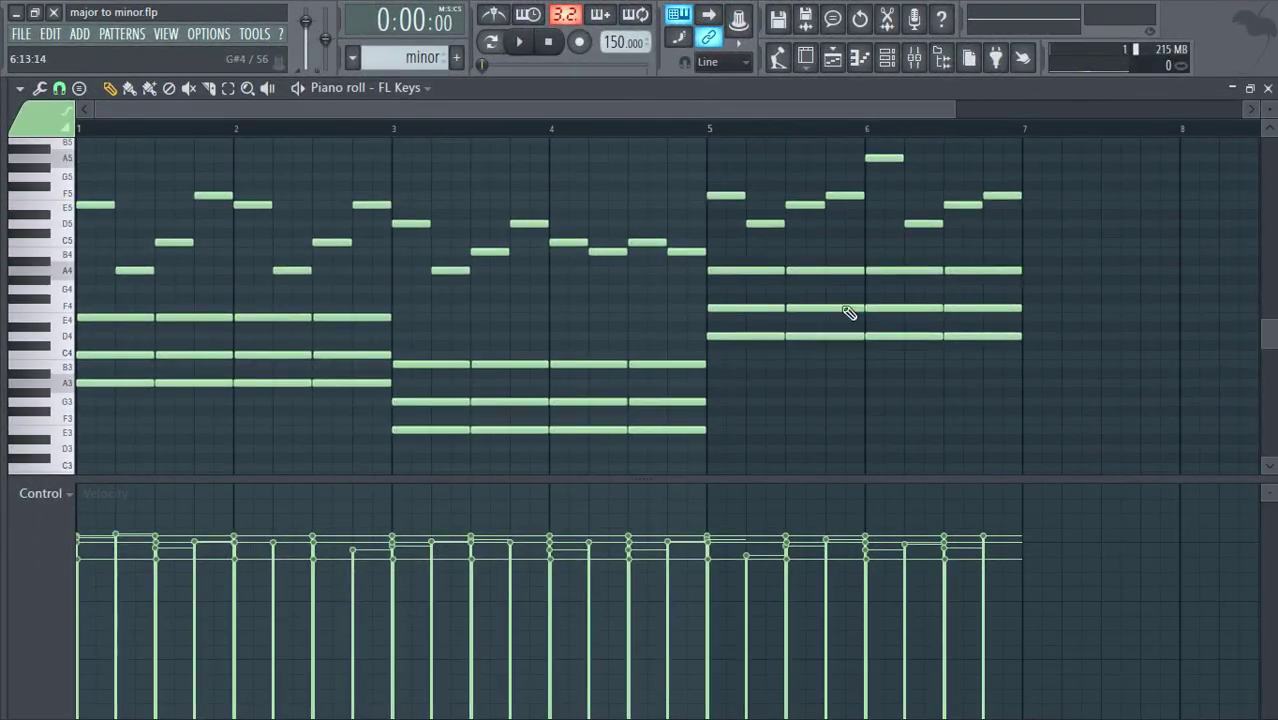
# Step: Switch the scale highlighting to Major while keeping A as the root note
pyautogui.click(19, 88)
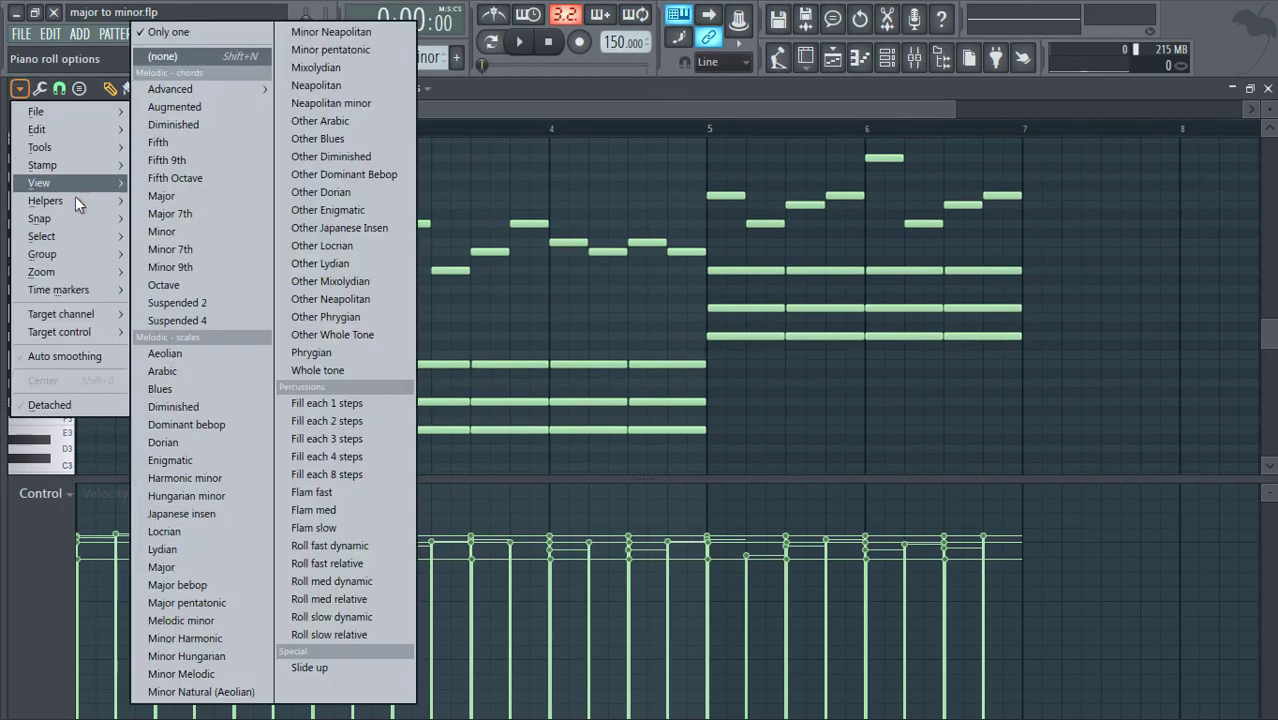
pyautogui.moveTo(75, 200)
pyautogui.moveTo(205, 216)
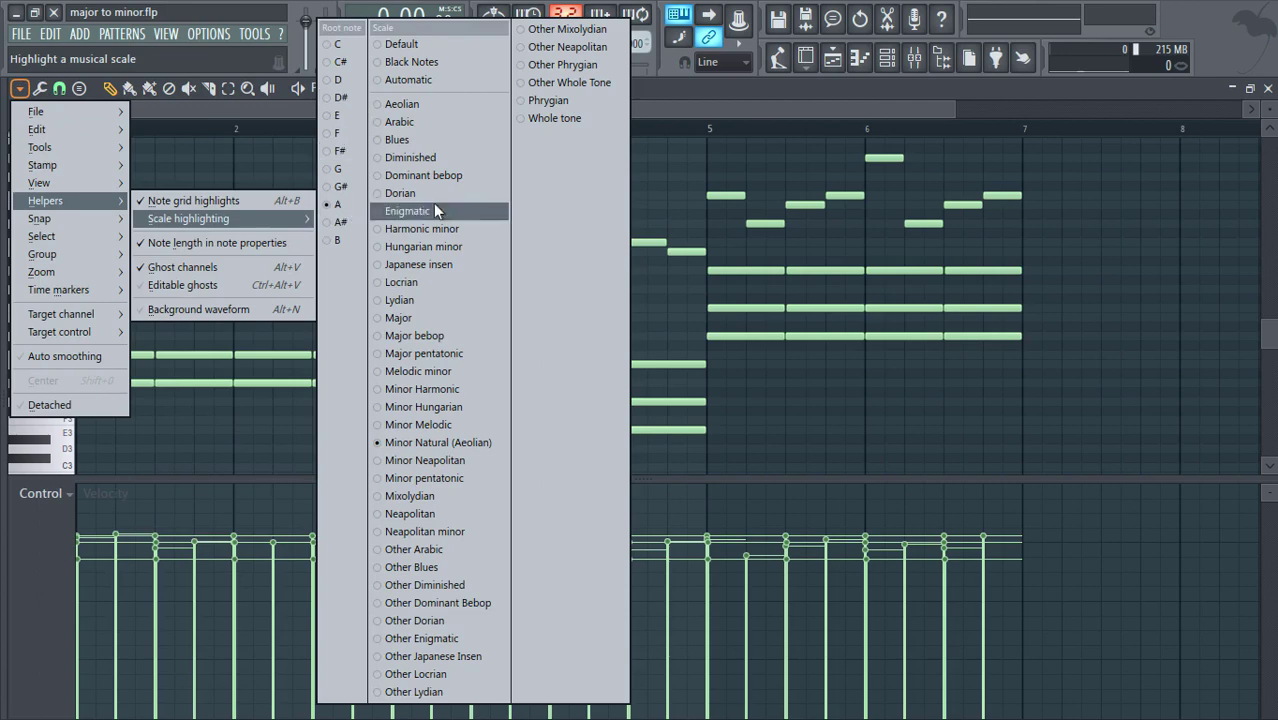
pyautogui.click(431, 317)
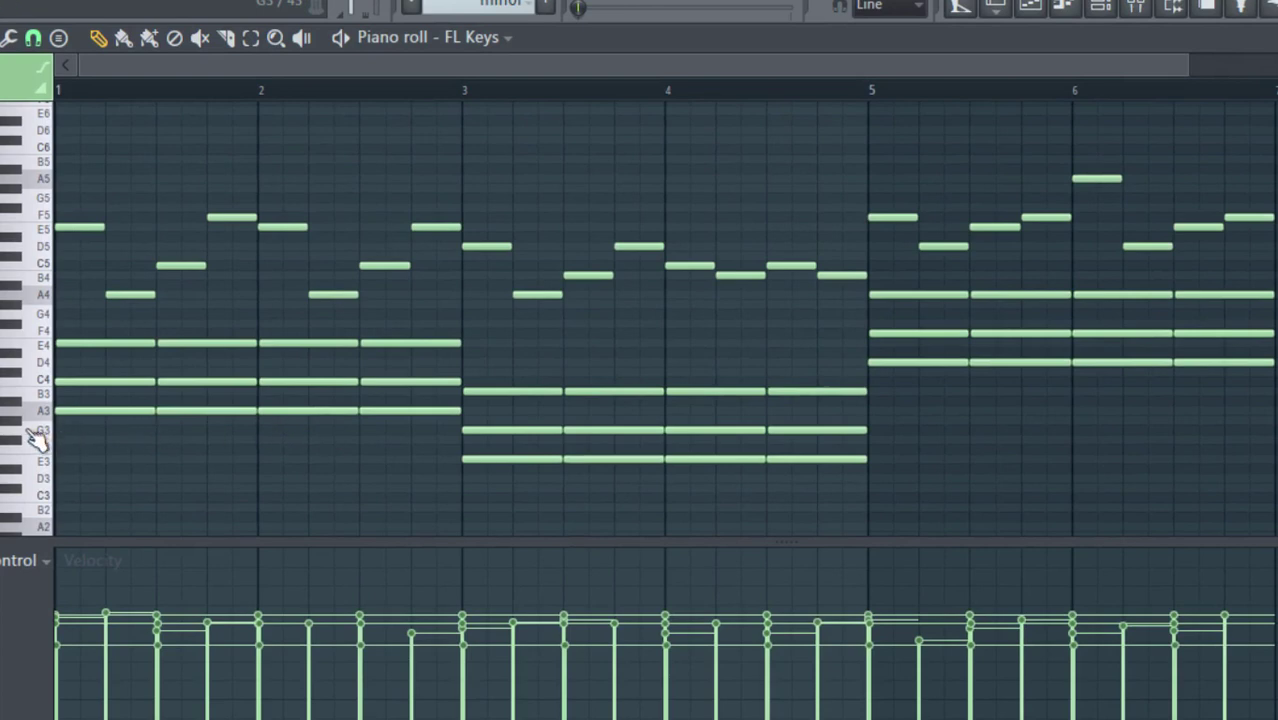
# Step: Select all G3 chord notes in bars 3 and 4 and raise them a semitone to G#3
pyautogui.click(34, 434)
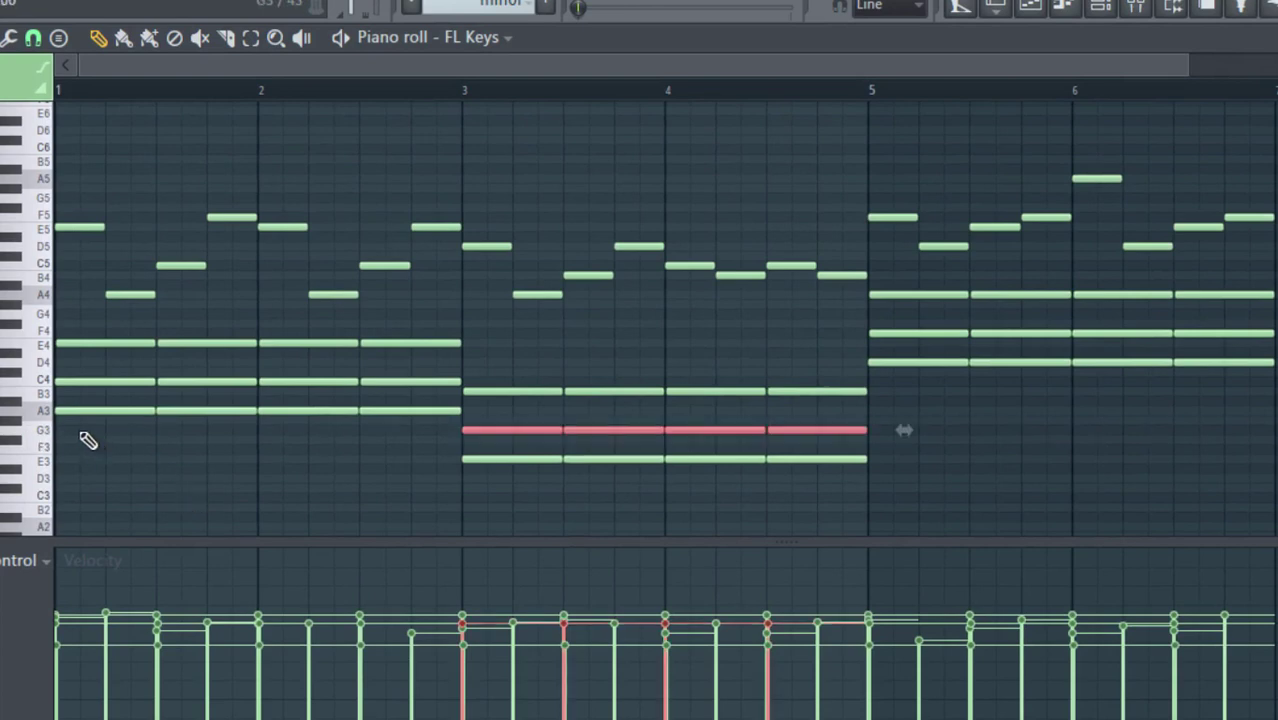
pyautogui.moveTo(1277, 90); pyautogui.dragTo(1277, 150)
pyautogui.scroll(-1, 1044, 276)
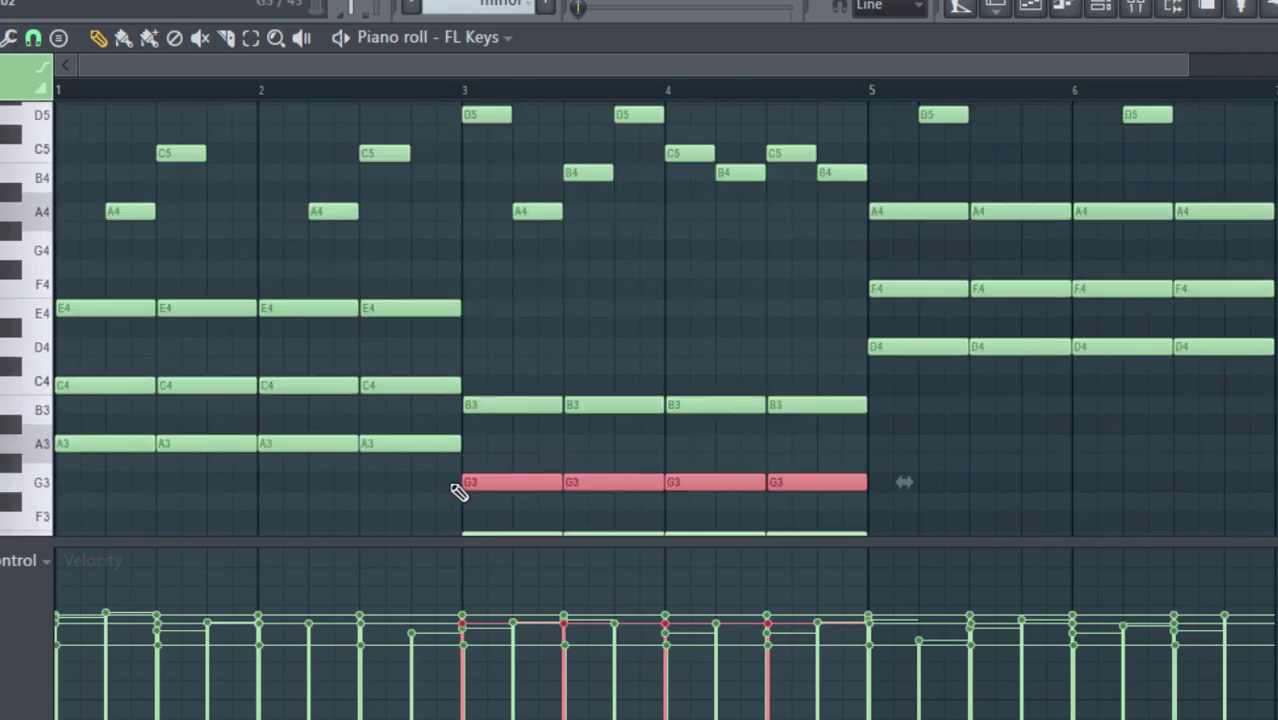
pyautogui.scroll(-2, 502, 465)
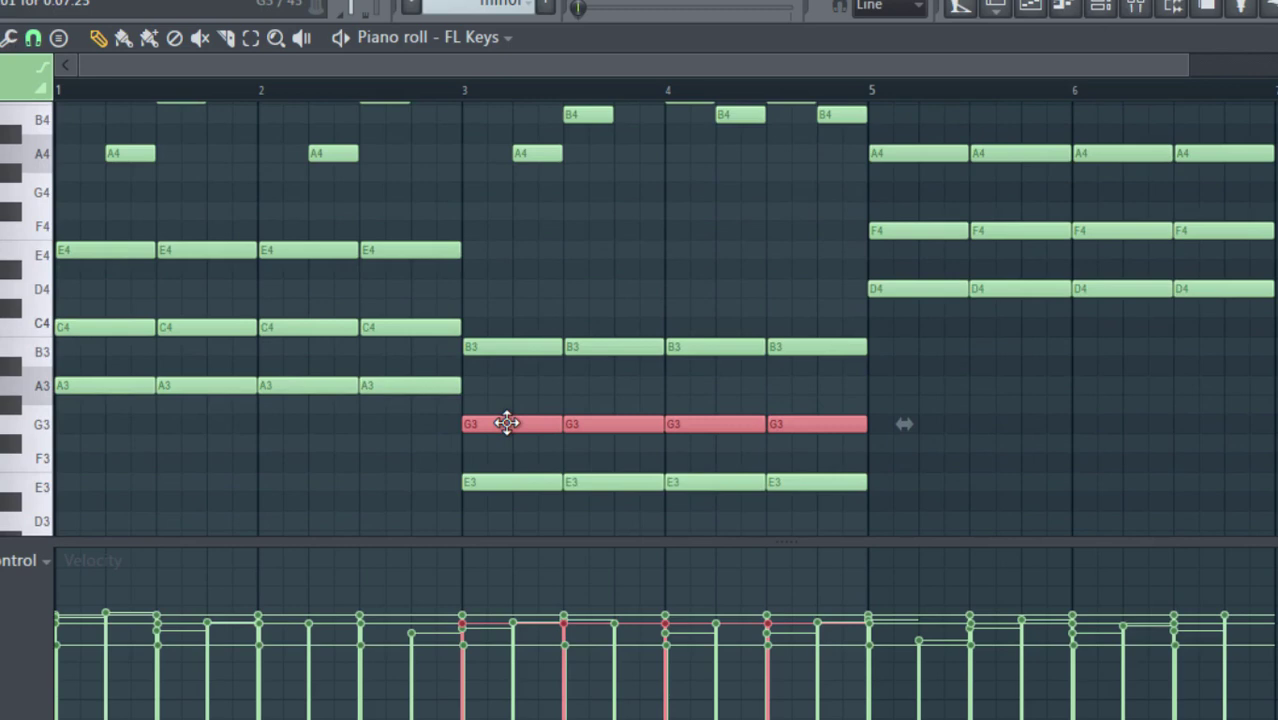
pyautogui.moveTo(506, 423); pyautogui.dragTo(508, 400)
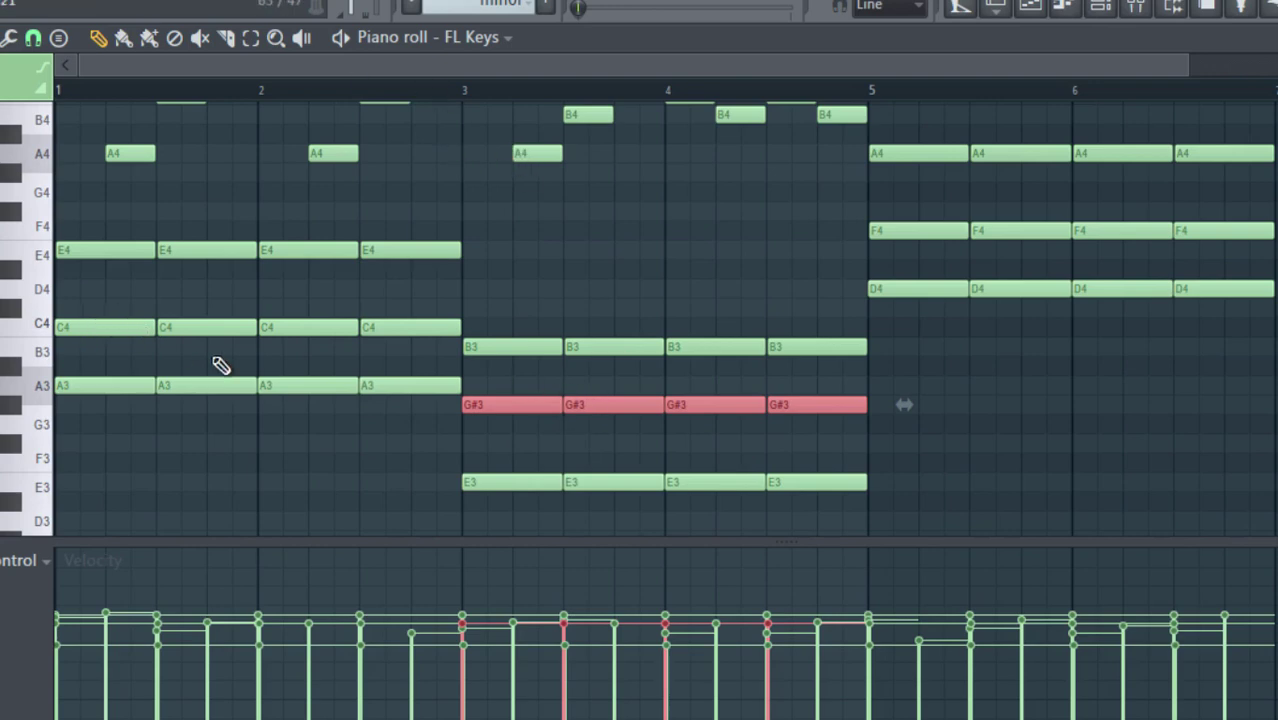
# Step: Raise the C4 chord notes in bars 1–2 to C#4 and the F4 chord notes in bars 5–6 to F#4
pyautogui.doubleClick(40, 352)
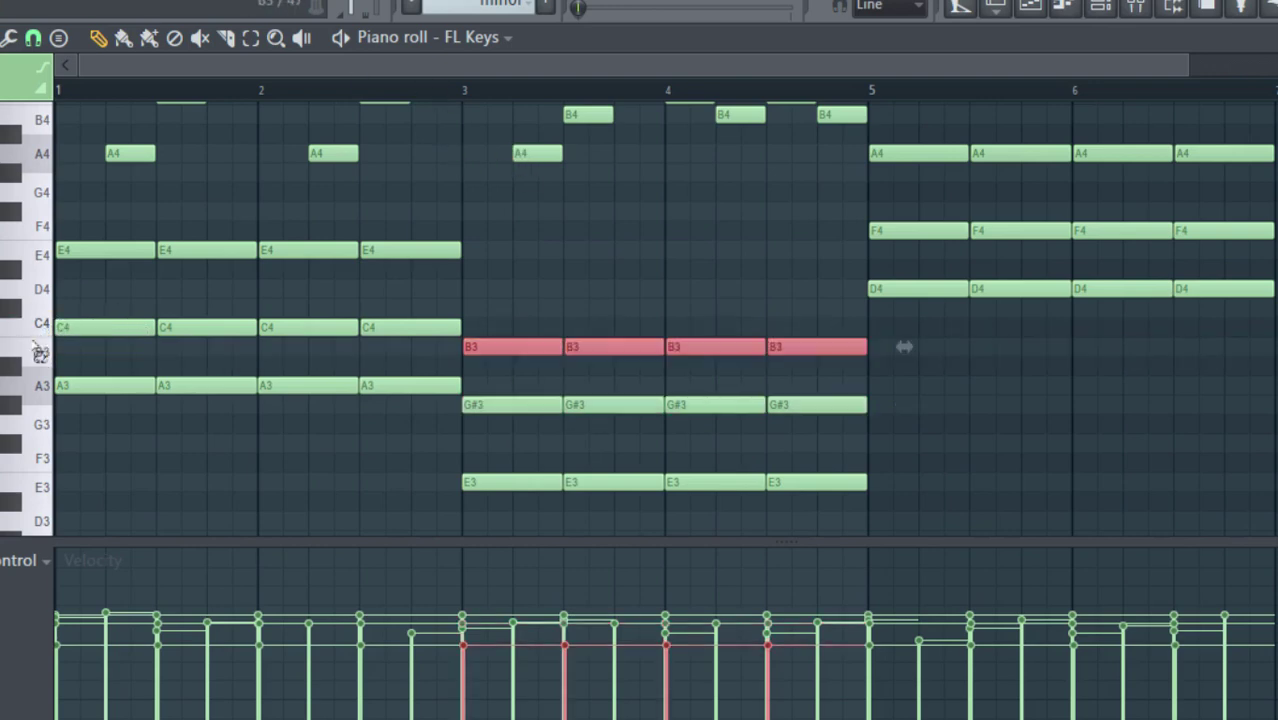
pyautogui.doubleClick(44, 327)
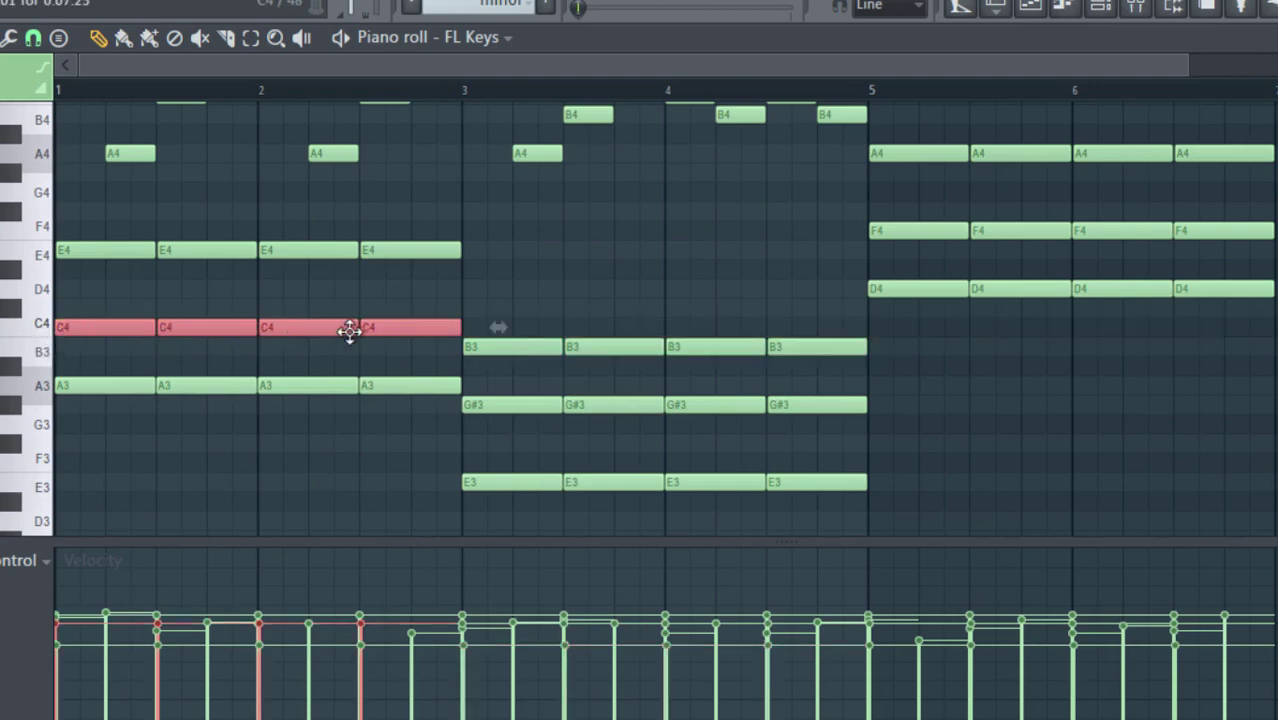
pyautogui.moveTo(342, 318); pyautogui.dragTo(343, 303)
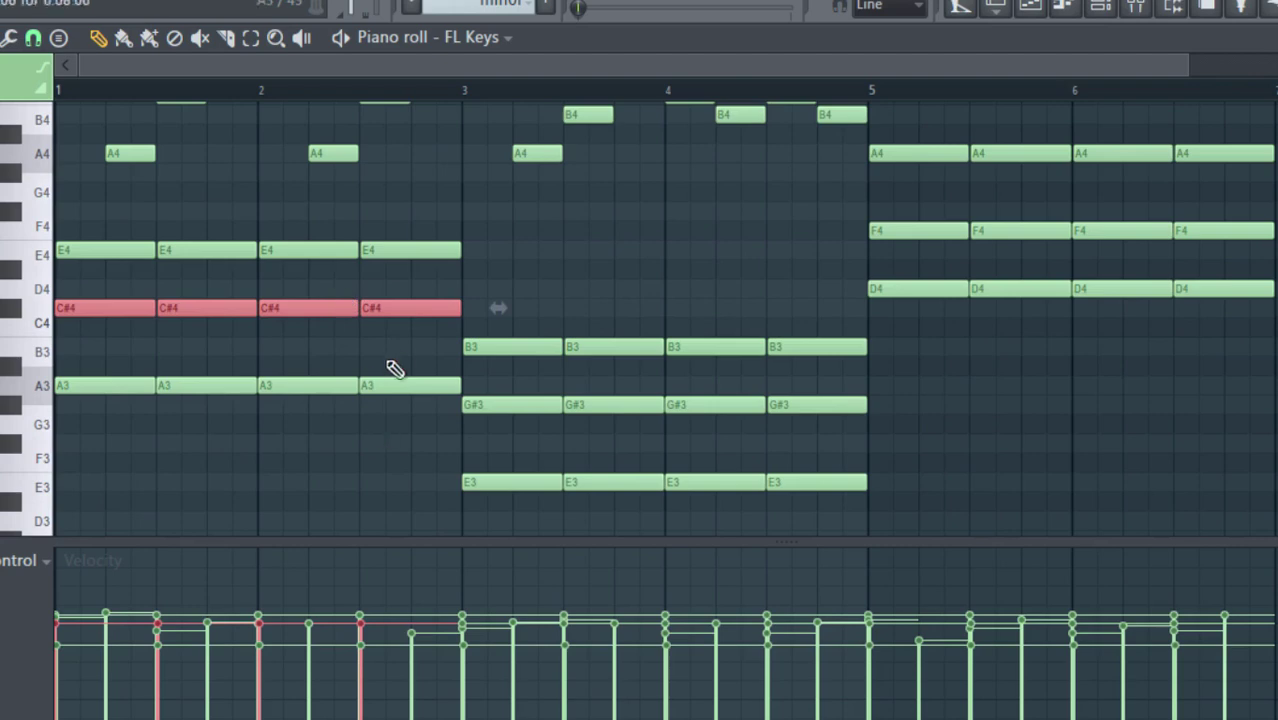
pyautogui.scroll(3, 1168, 334)
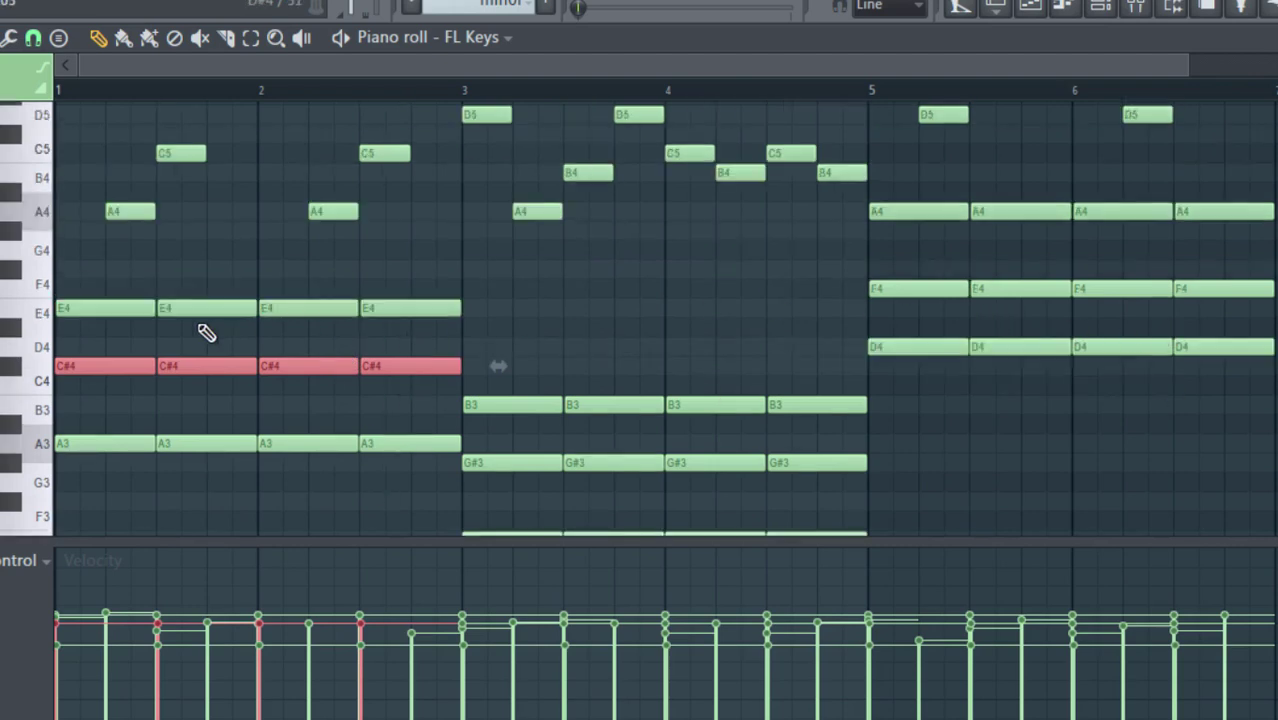
pyautogui.keyDown('ctrl'); pyautogui.click(37, 291); pyautogui.keyUp('ctrl')
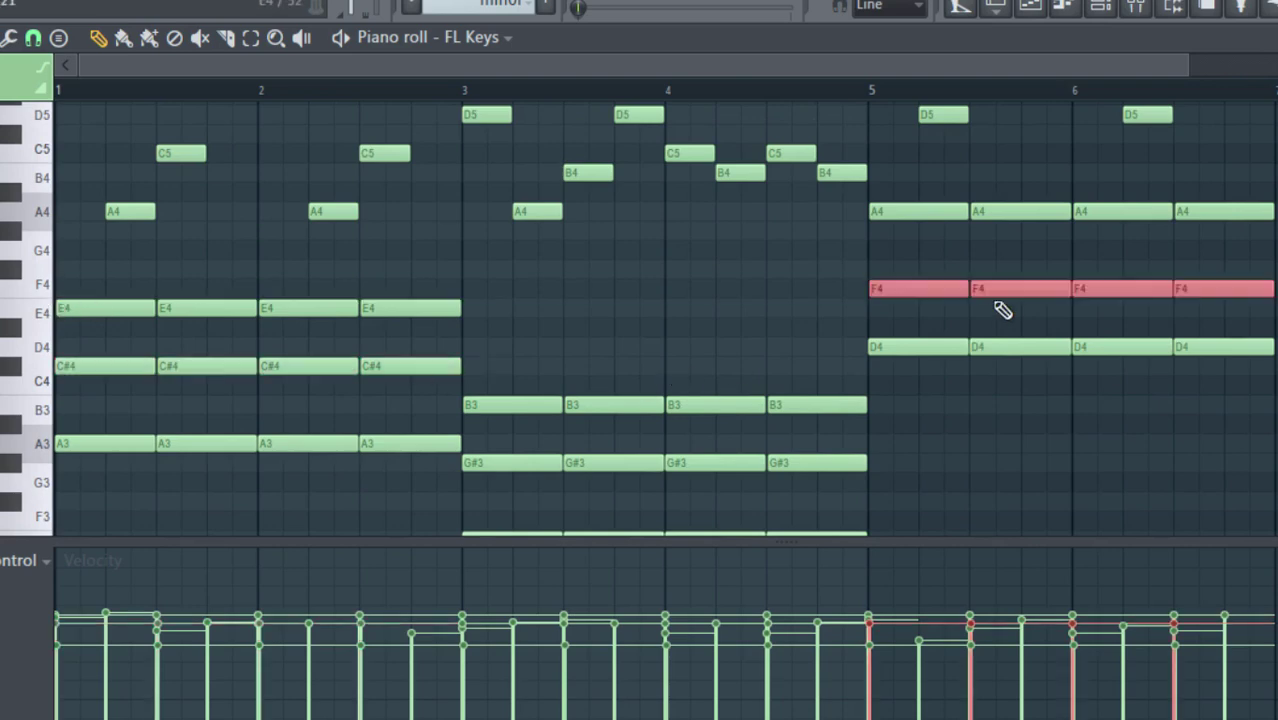
pyautogui.moveTo(880, 287); pyautogui.dragTo(882, 268)
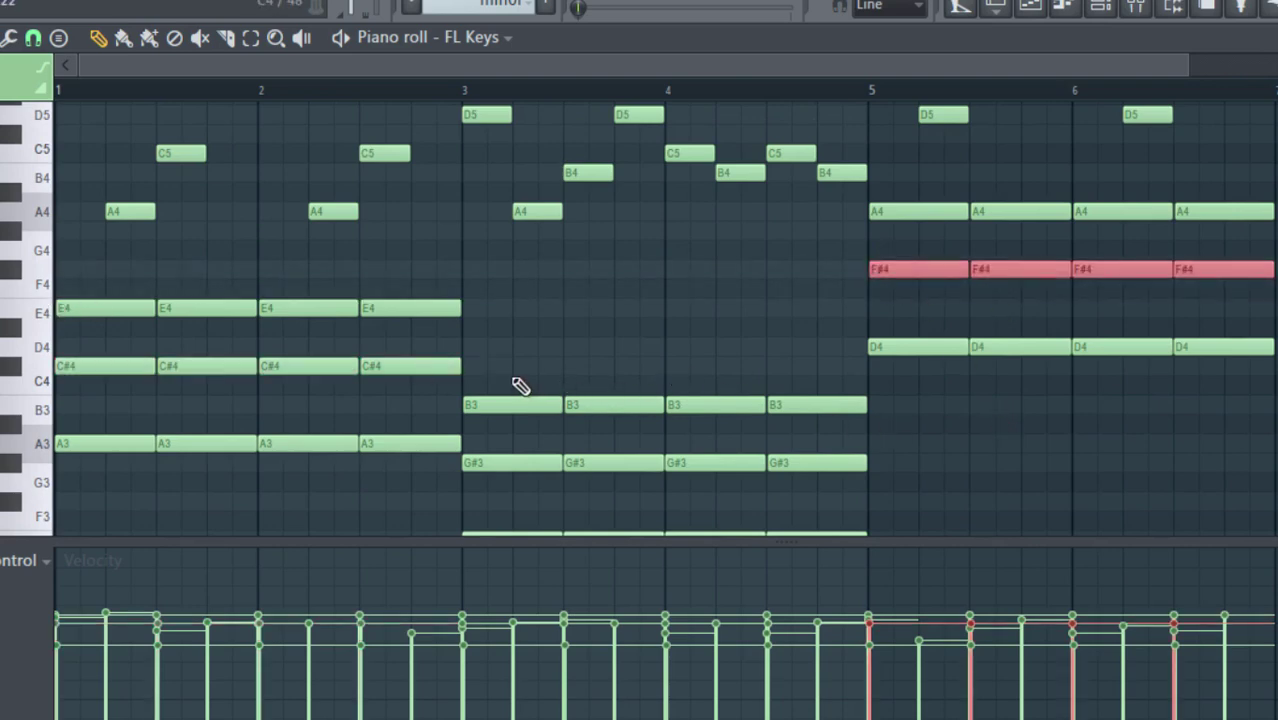
# Step: Select all C5 melody notes and raise them a semitone to C#5
pyautogui.scroll(4, 520, 386)
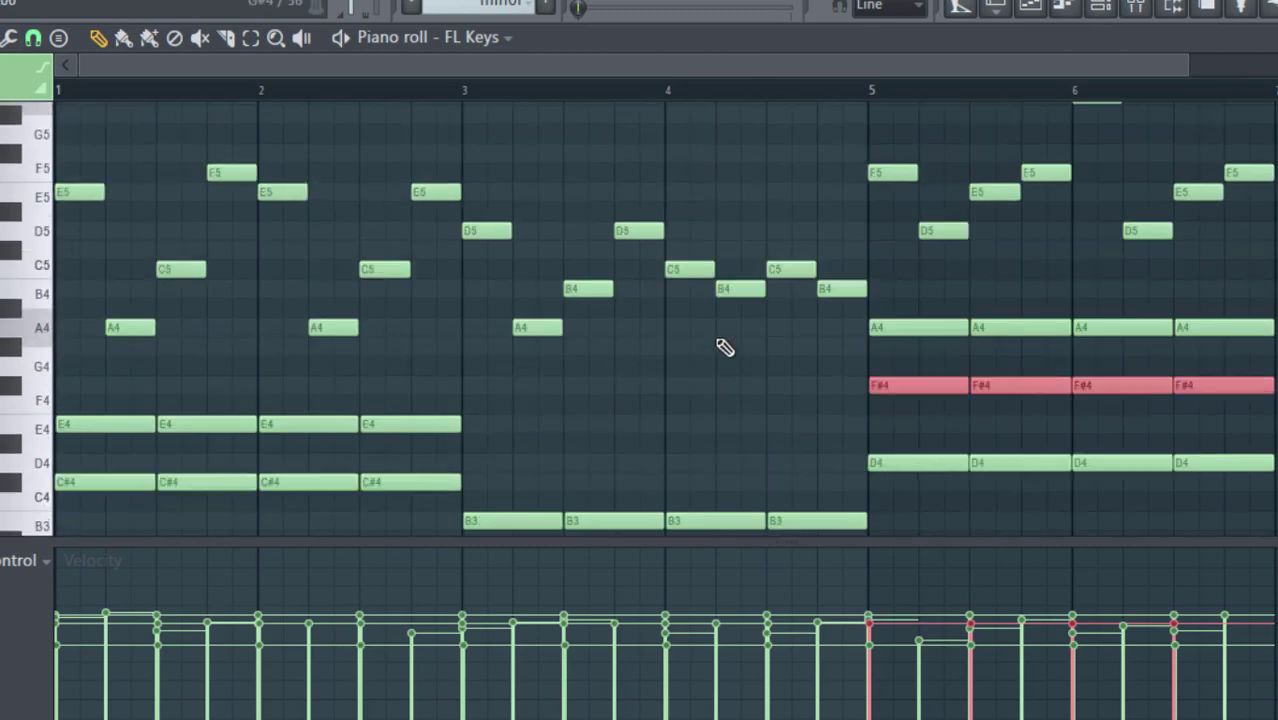
pyautogui.click(42, 269)
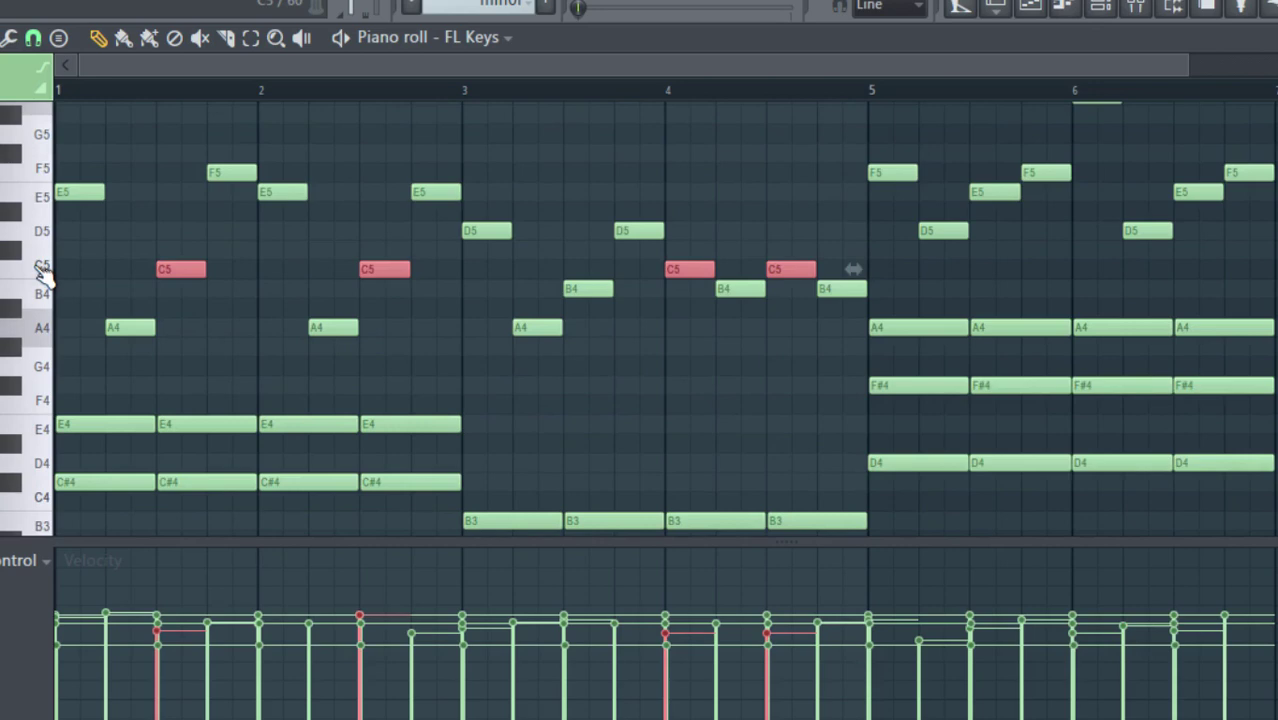
pyautogui.scroll(2, 45, 275)
pyautogui.moveTo(171, 328); pyautogui.dragTo(176, 300)
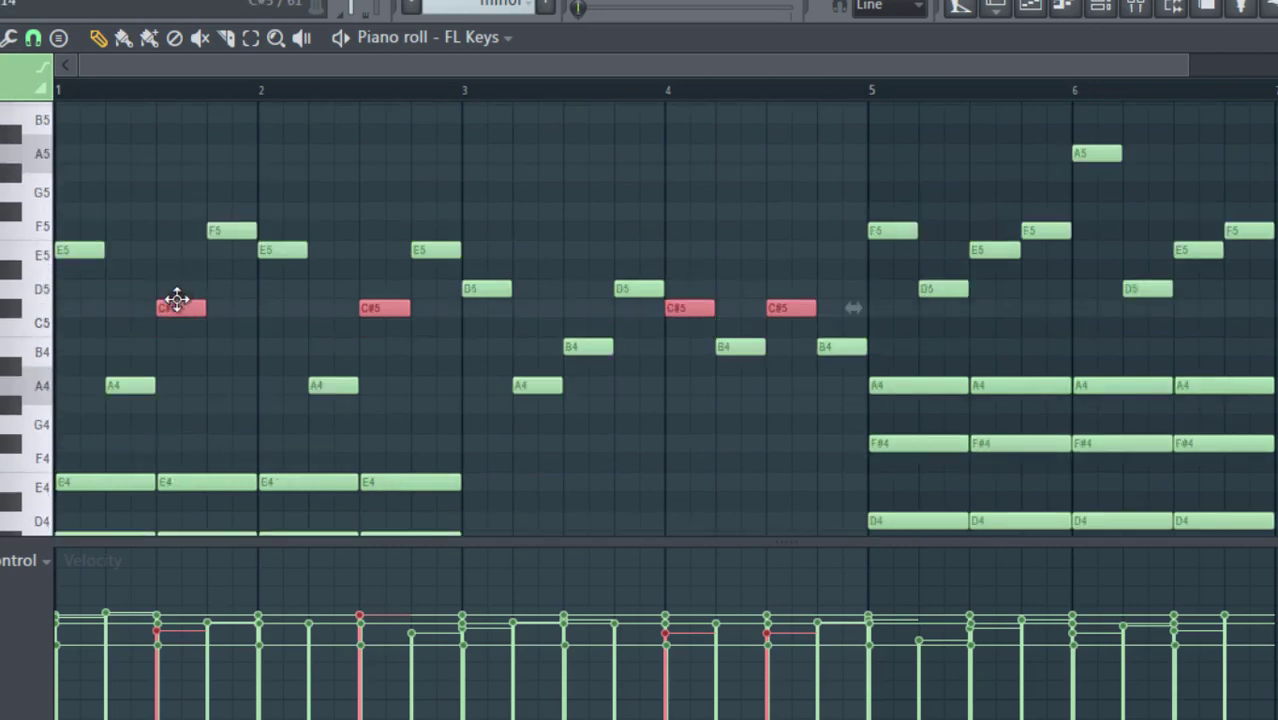
# Step: Raise all F5 melody notes a semitone to F#5, and clear the note selection
pyautogui.scroll(2, 348, 393)
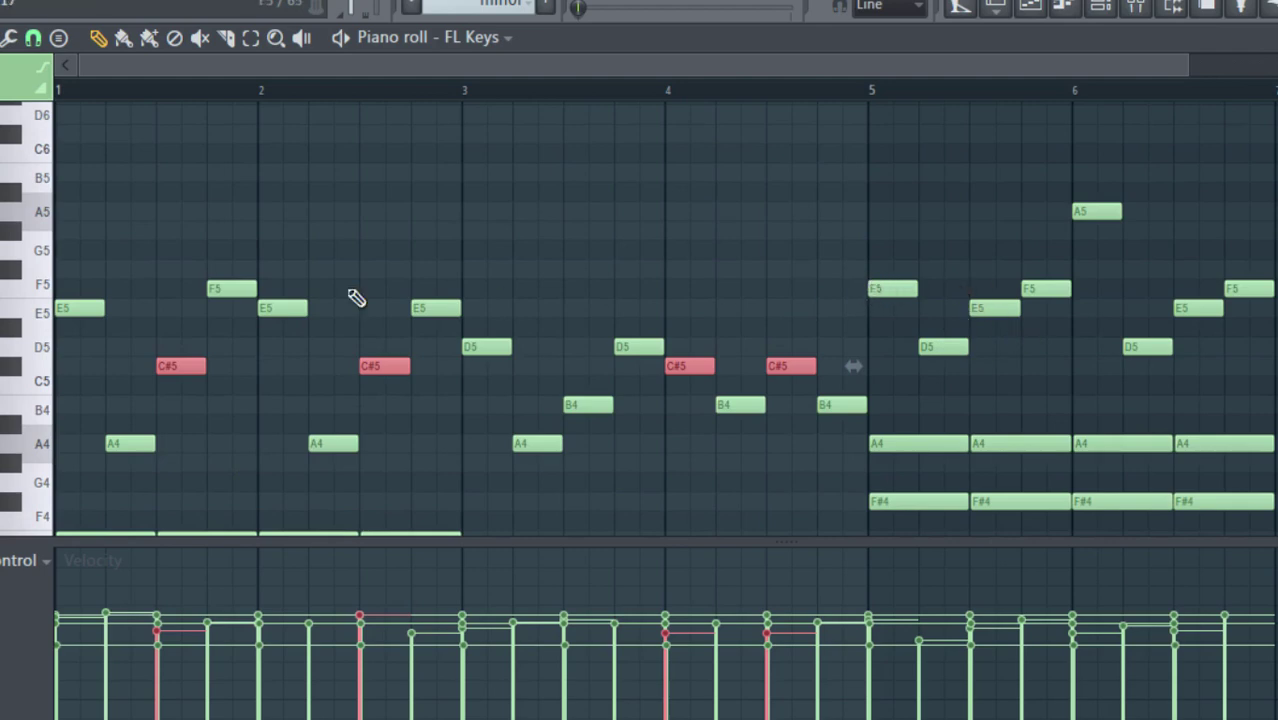
pyautogui.doubleClick(42, 290)
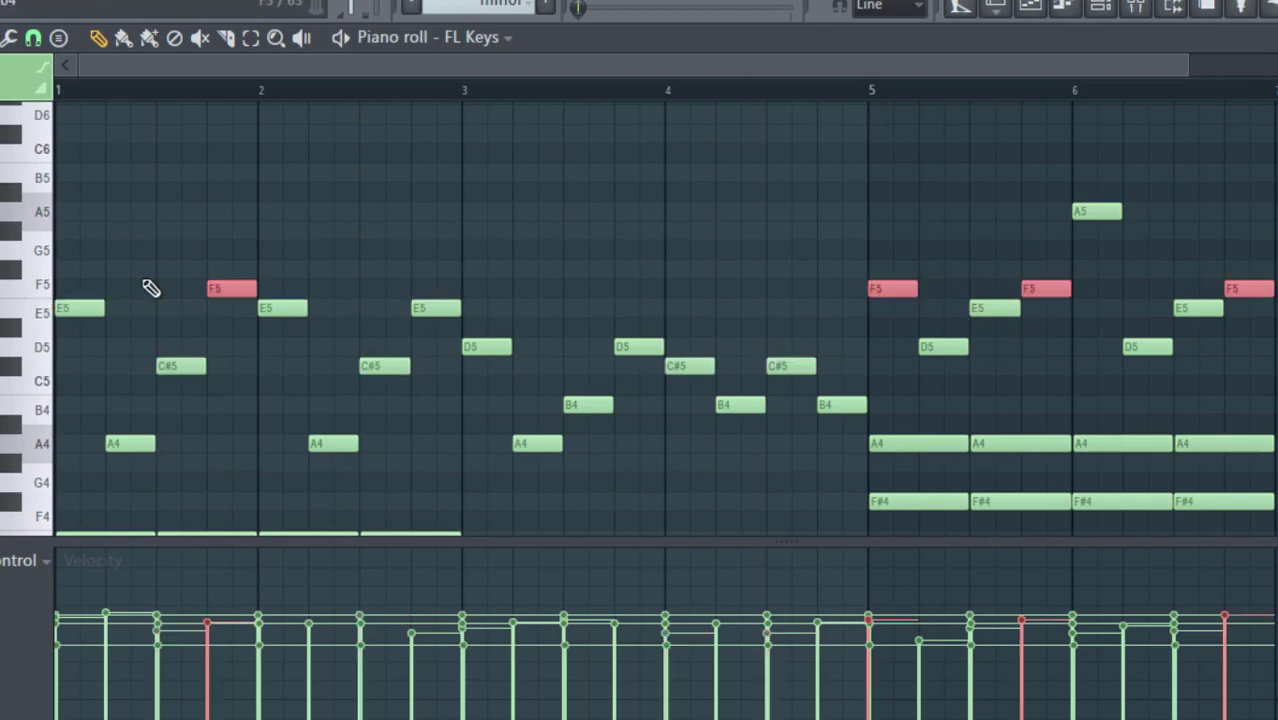
pyautogui.moveTo(222, 284); pyautogui.dragTo(222, 267)
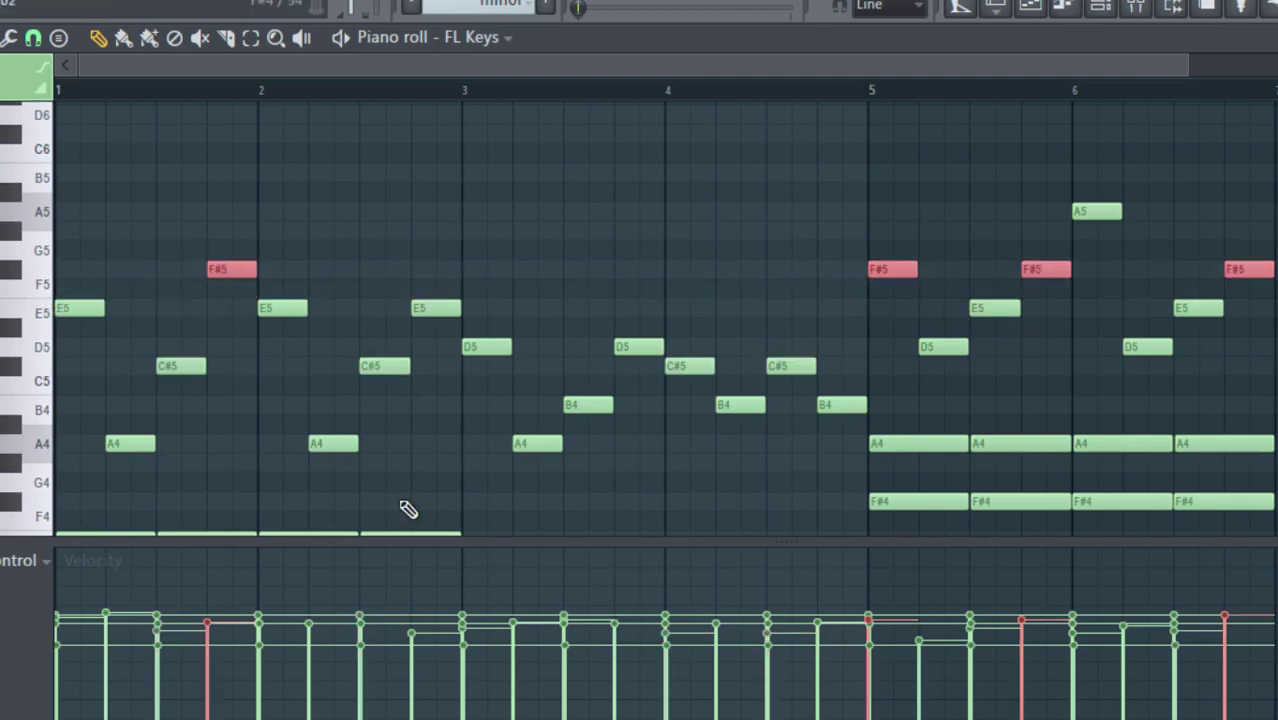
pyautogui.scroll(-2, 573, 103)
pyautogui.scroll(-3, 785, 192)
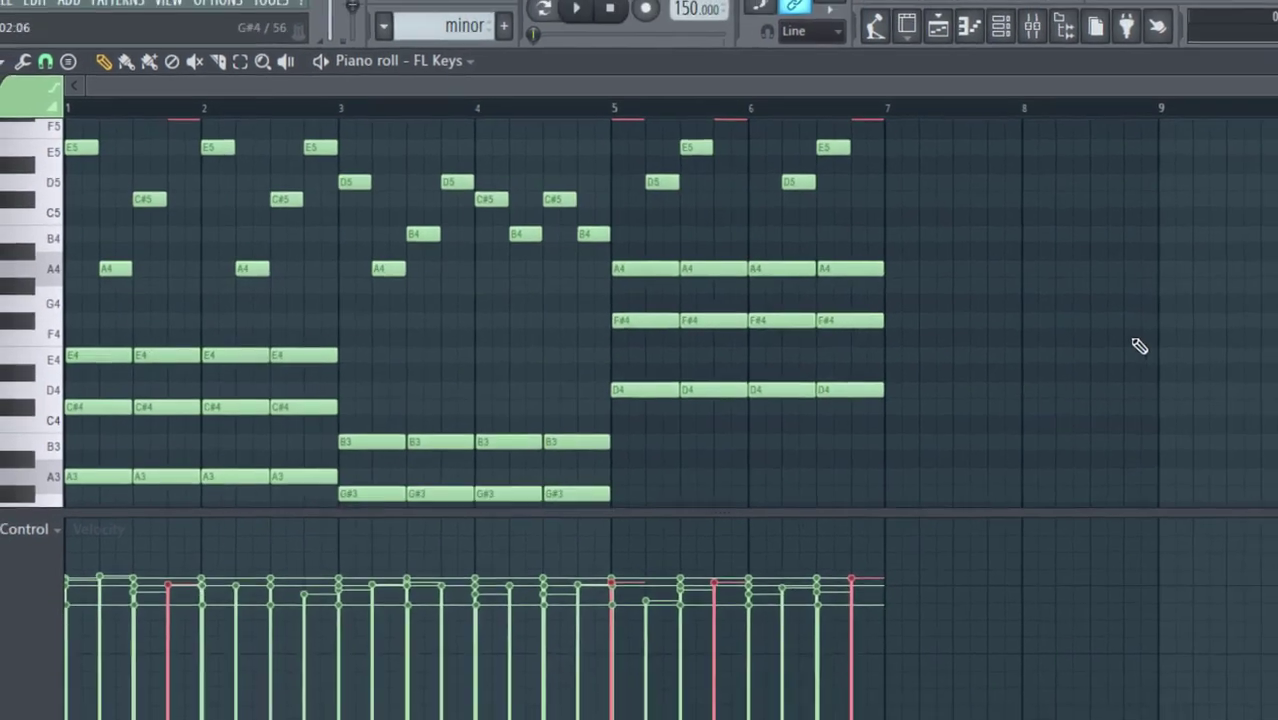
pyautogui.keyDown('ctrl'); pyautogui.click(1140, 346); pyautogui.keyUp('ctrl')
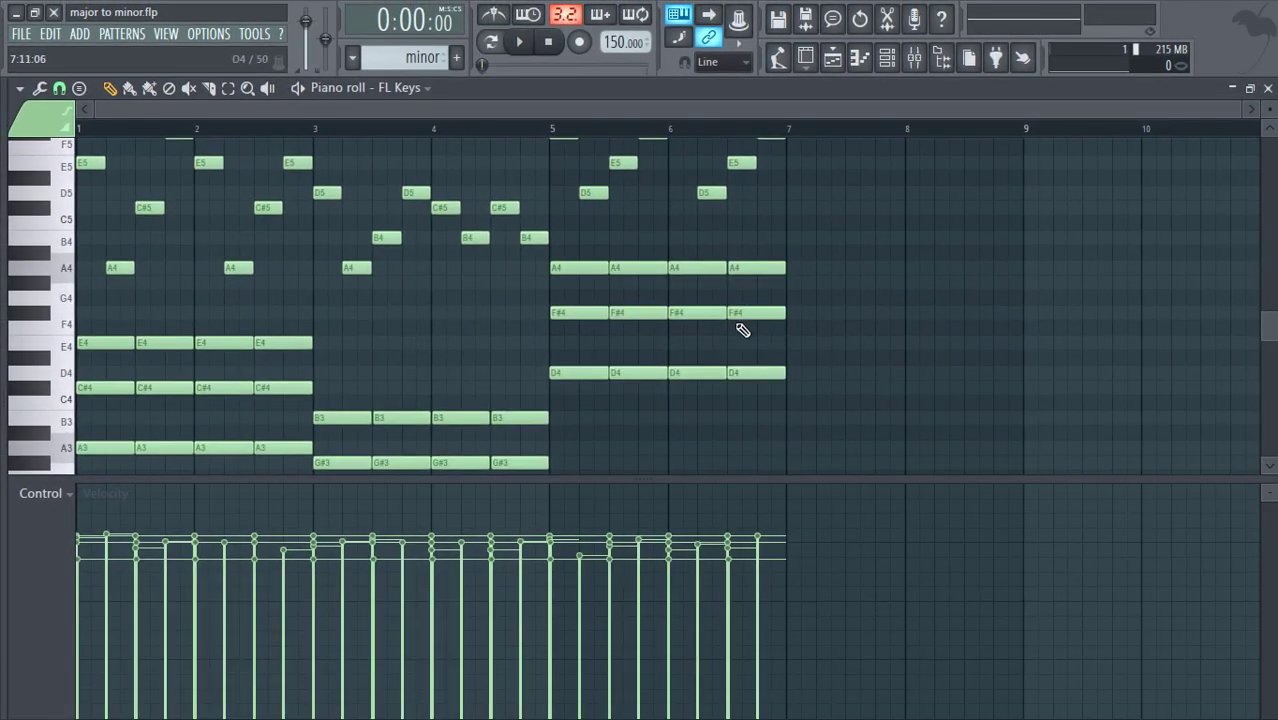
# Step: Play the converted A major pattern from the start and stop once it has been heard
pyautogui.click(521, 42)
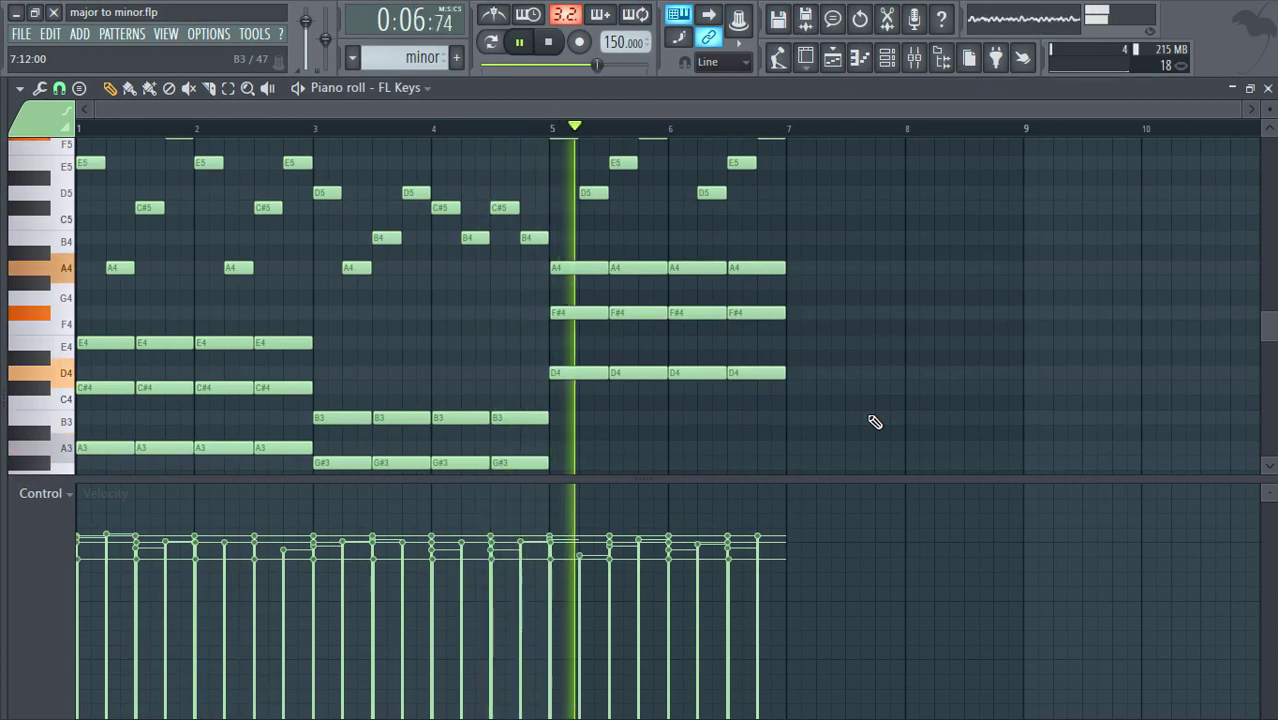
pyautogui.scroll(3, 874, 421)
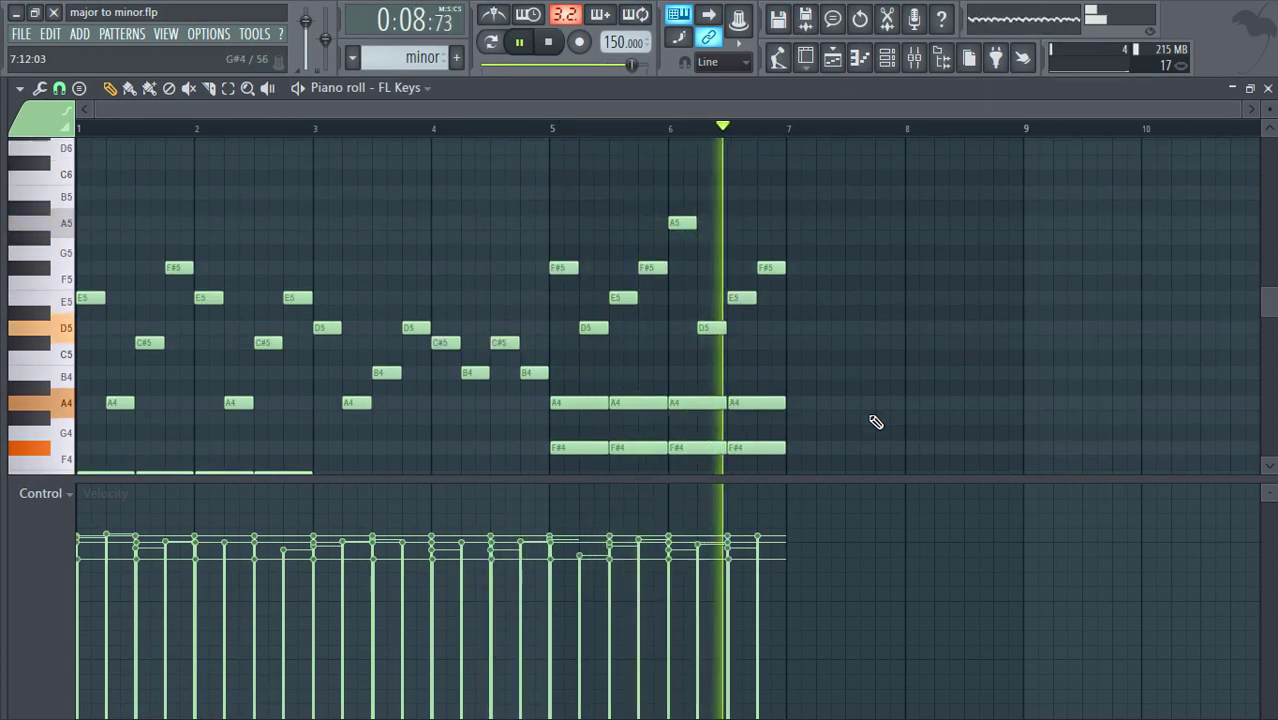
pyautogui.scroll(-3, 875, 421)
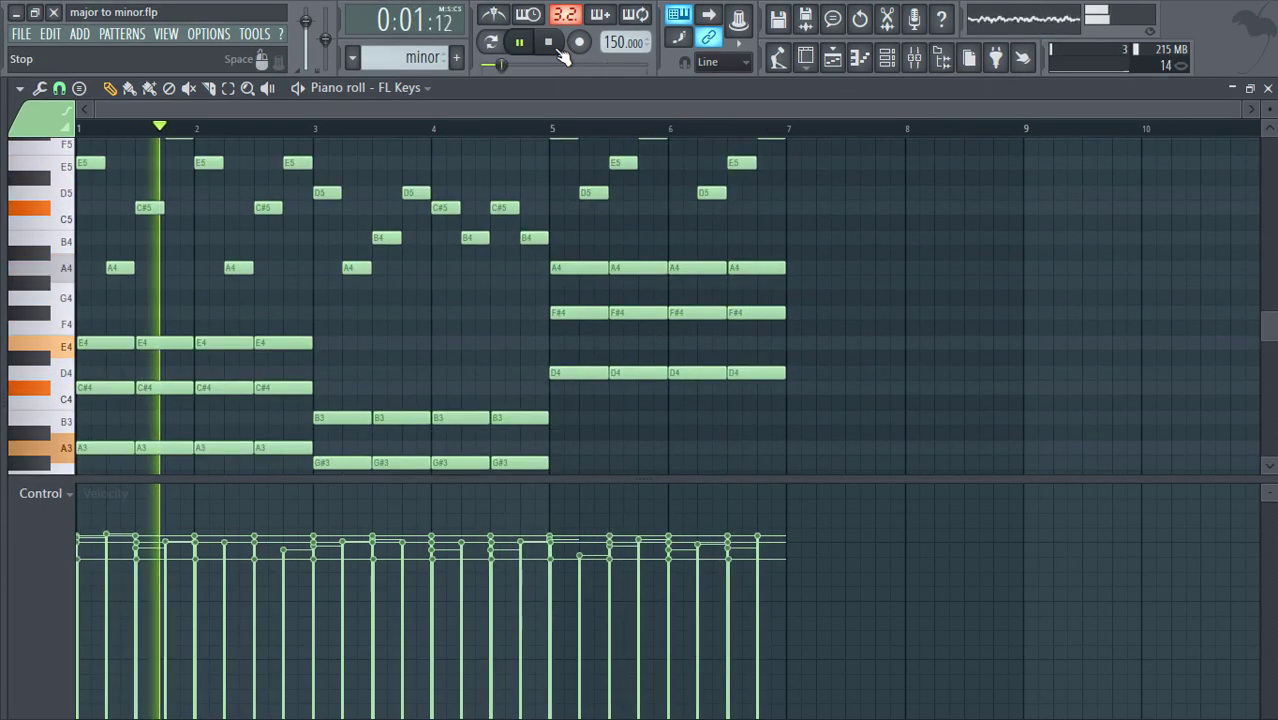
pyautogui.click(556, 48)
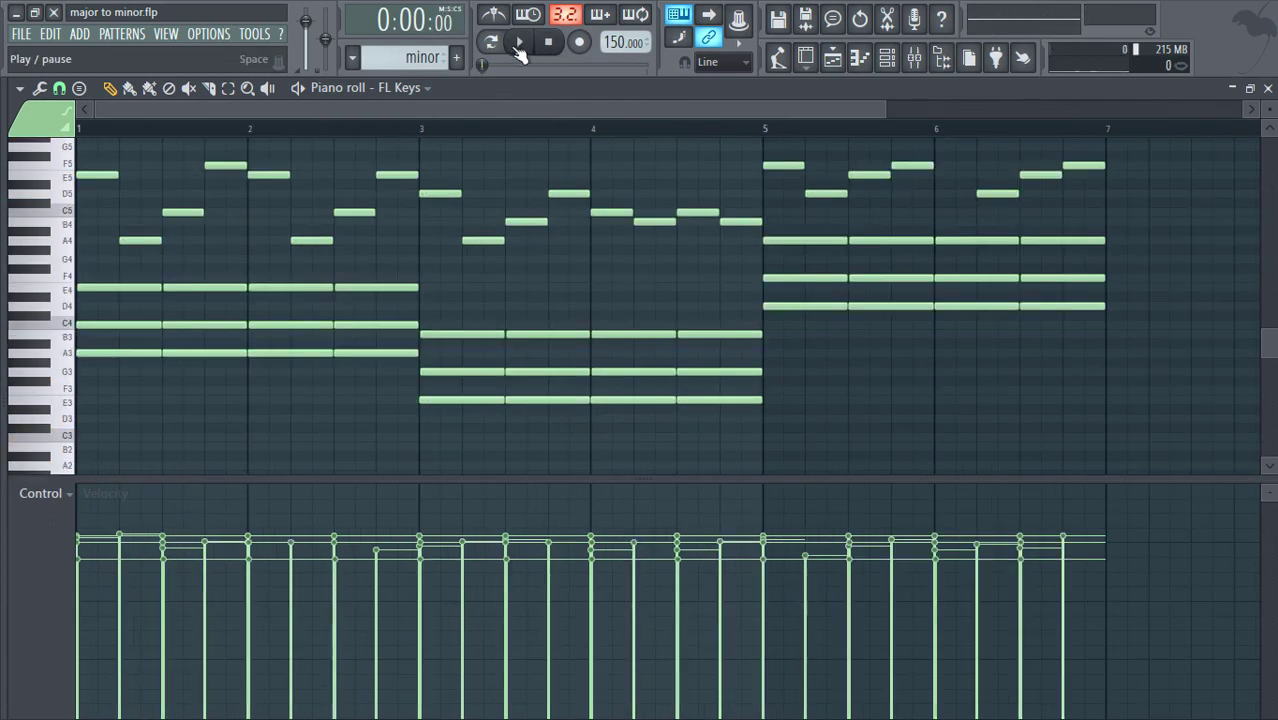
# Step: Compare the original A minor version with the converted A major version by playing each in turn, then stop playback
pyautogui.click(519, 41)
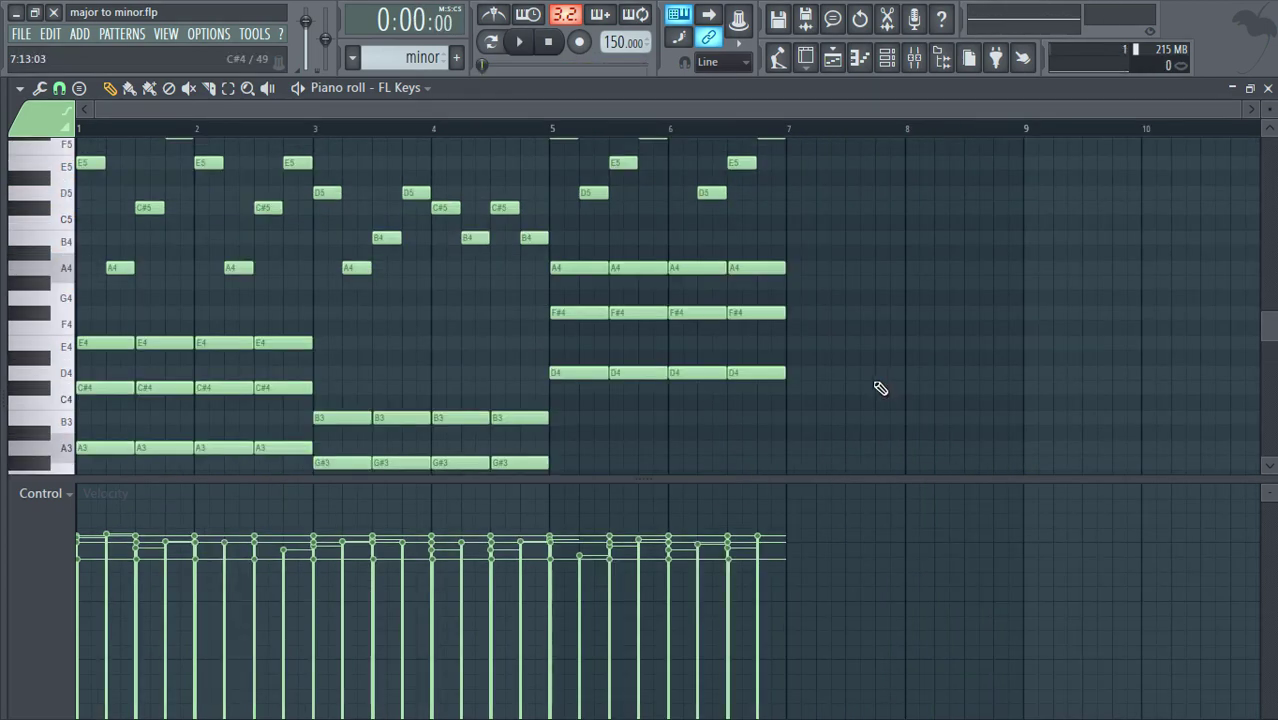
pyautogui.click(519, 42)
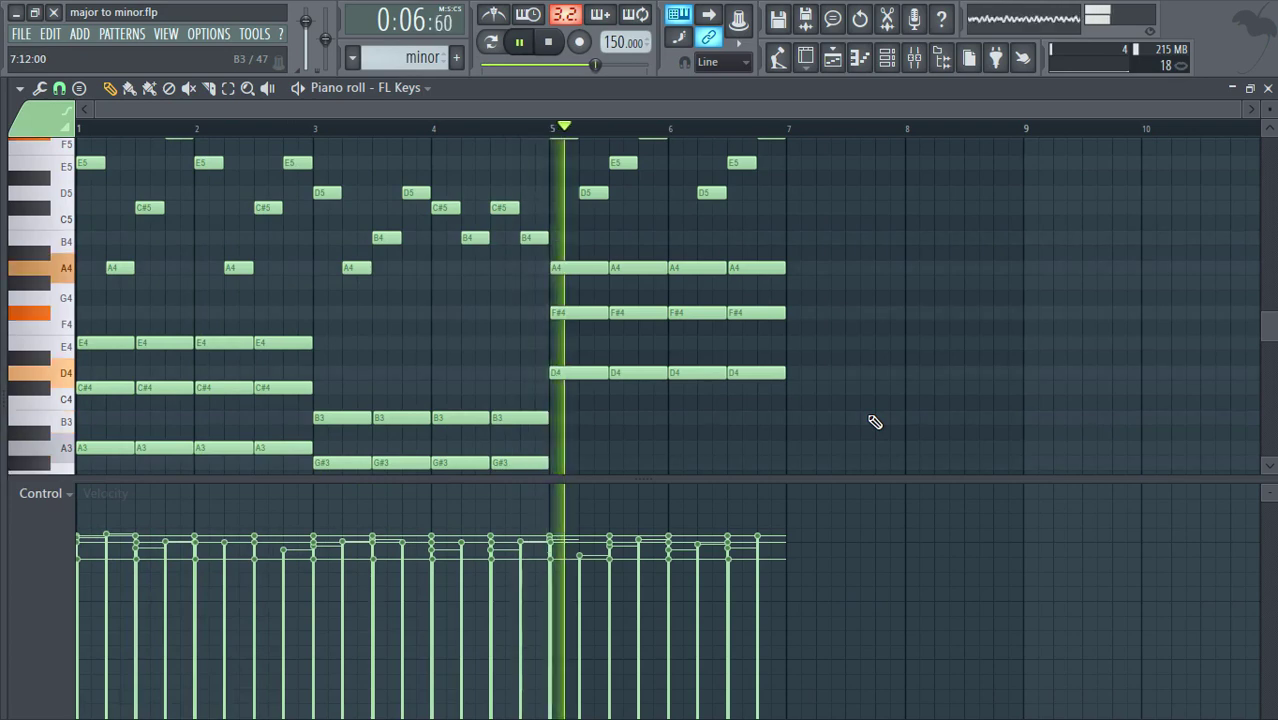
pyautogui.scroll(2, 874, 422)
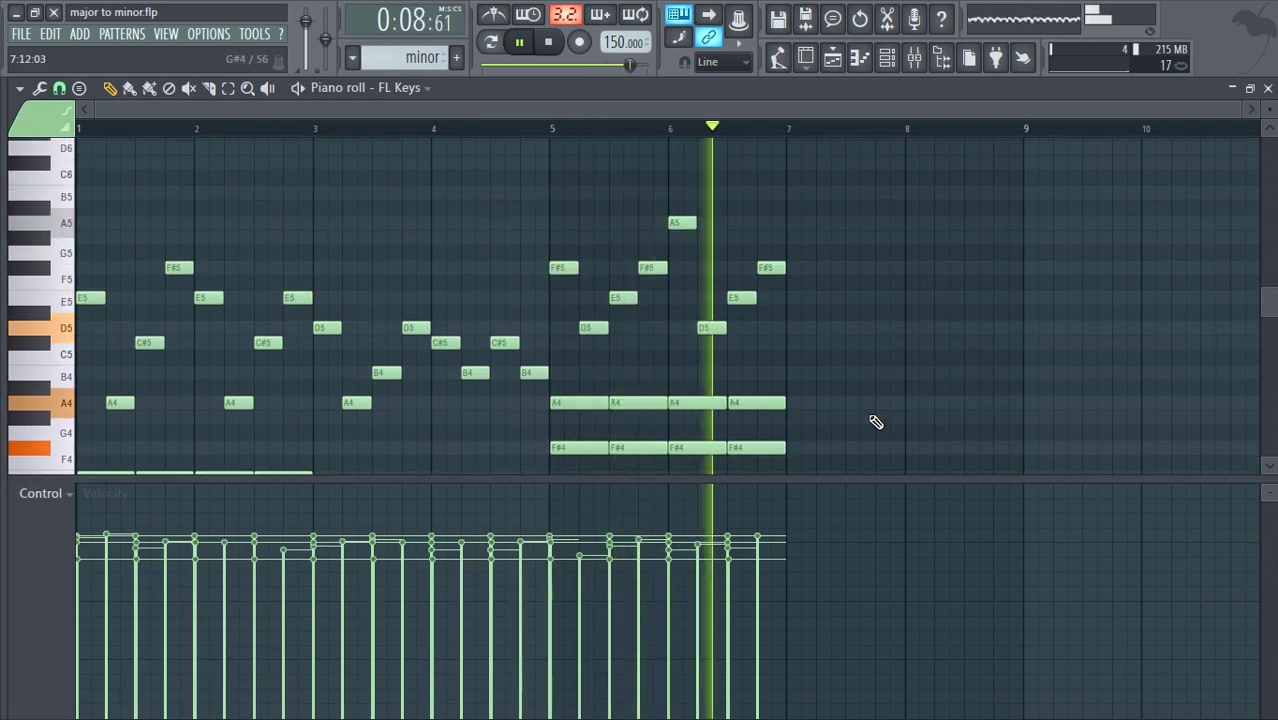
pyautogui.scroll(-2, 875, 422)
pyautogui.press('space')
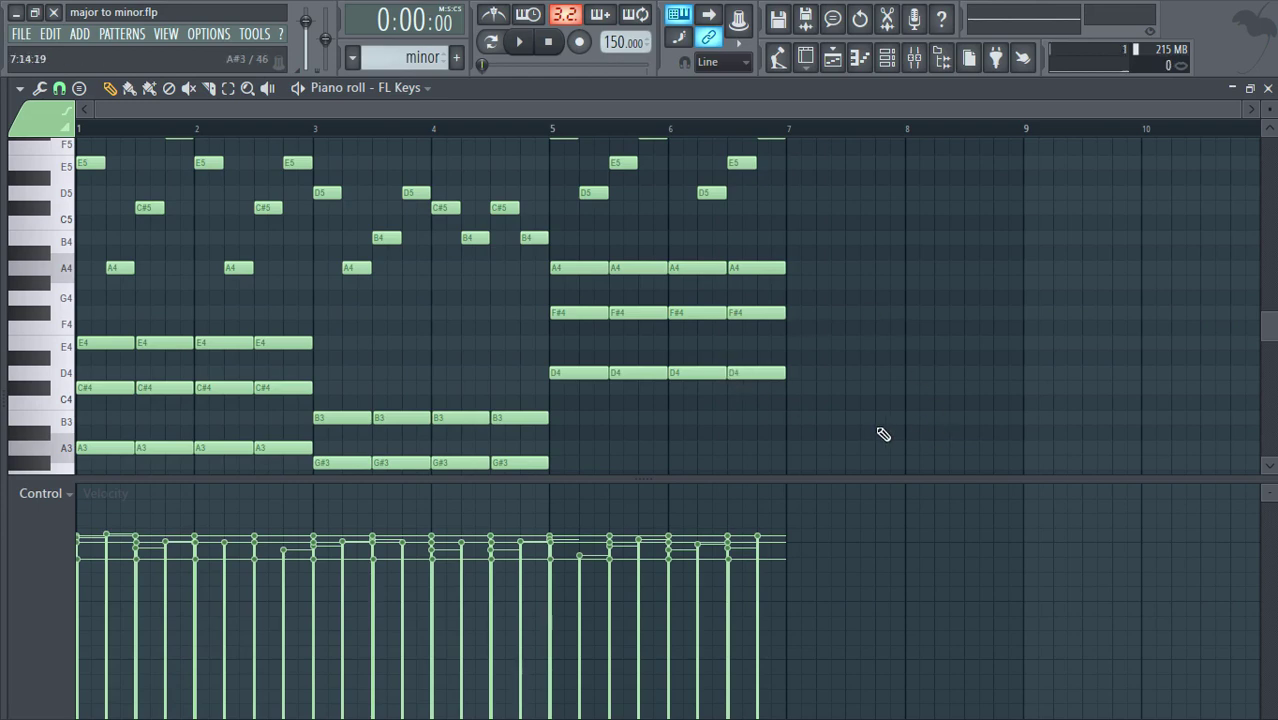
# Step: Return to the playlist, hide the channel rack and unmute Track 1 with the major pattern
pyautogui.click(1267, 89)
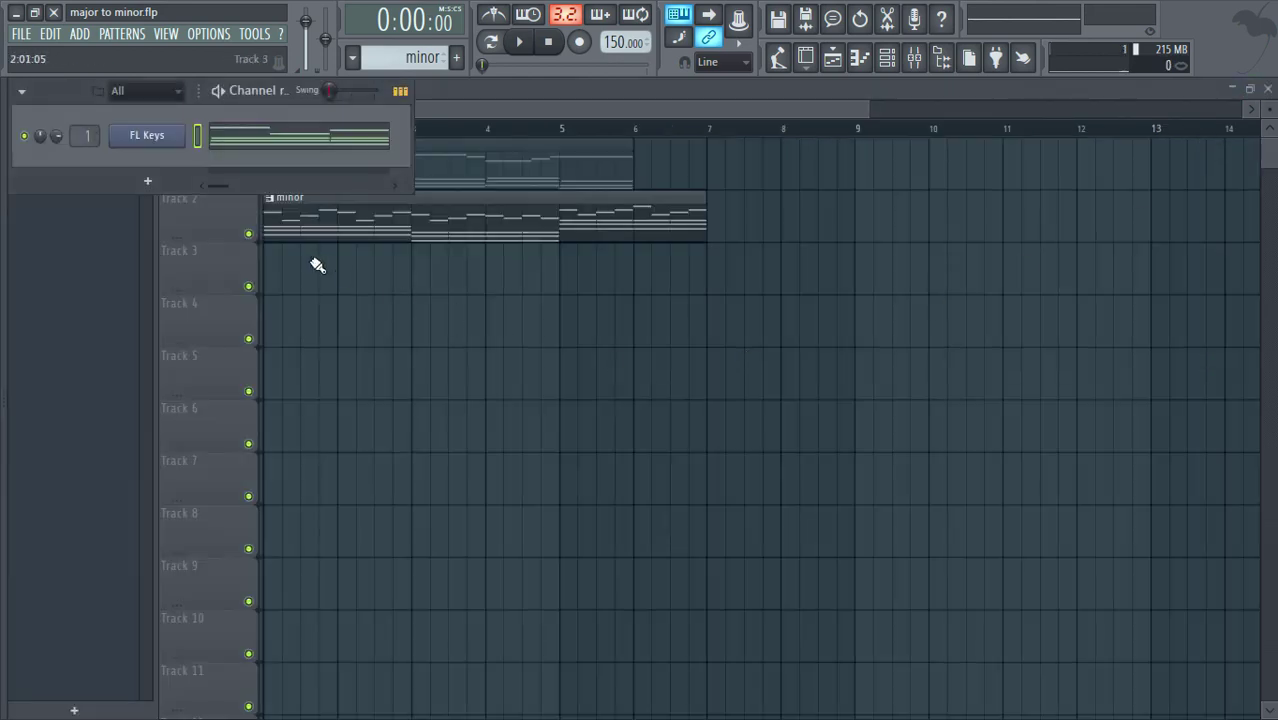
pyautogui.press('F6')
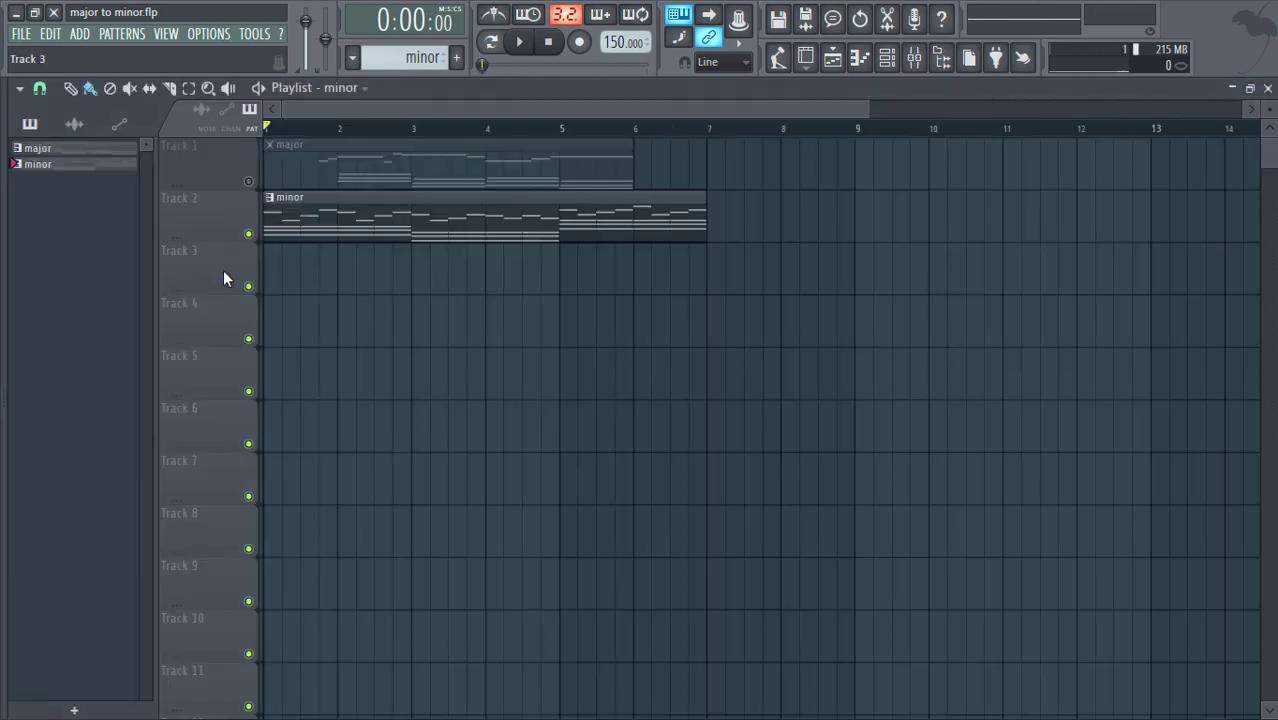
pyautogui.click(252, 182)
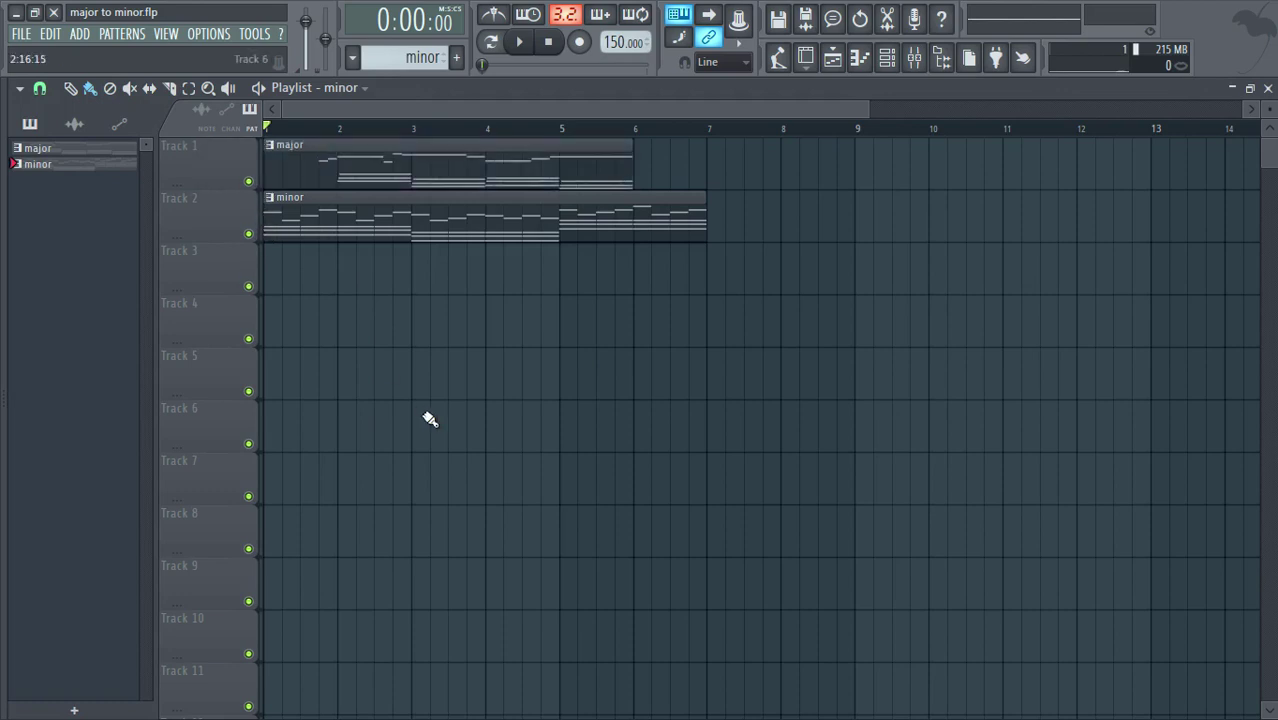